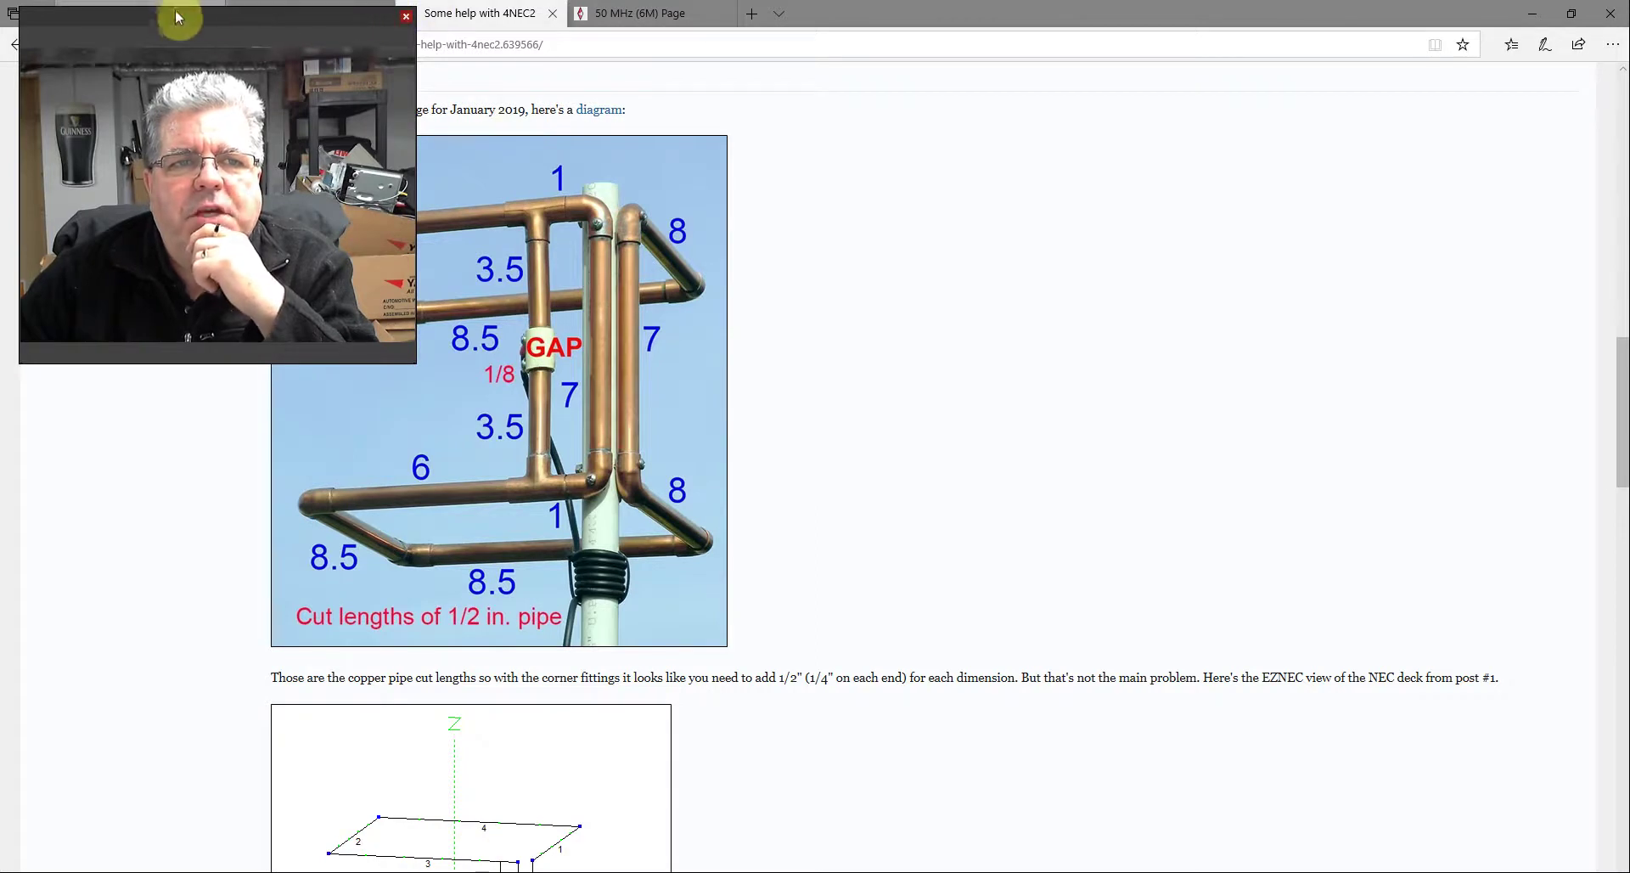
# Move the browser window and scroll through the forum thread
pyautogui.moveTo(175, 18); pyautogui.dragTo(1227, 126)
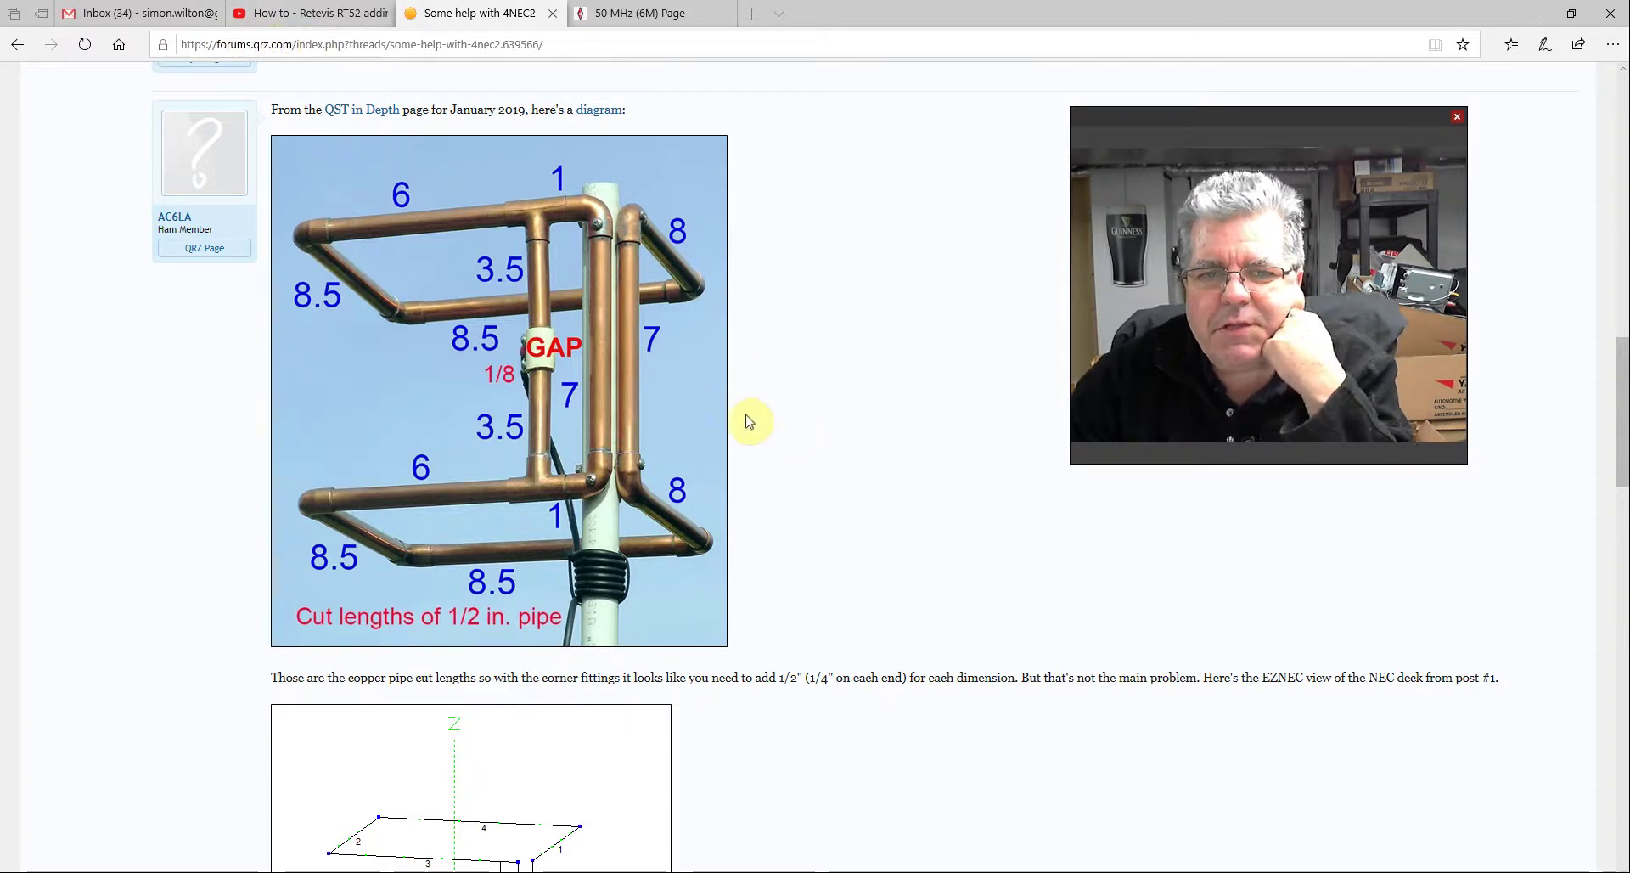
pyautogui.scroll(-5, 783, 389)
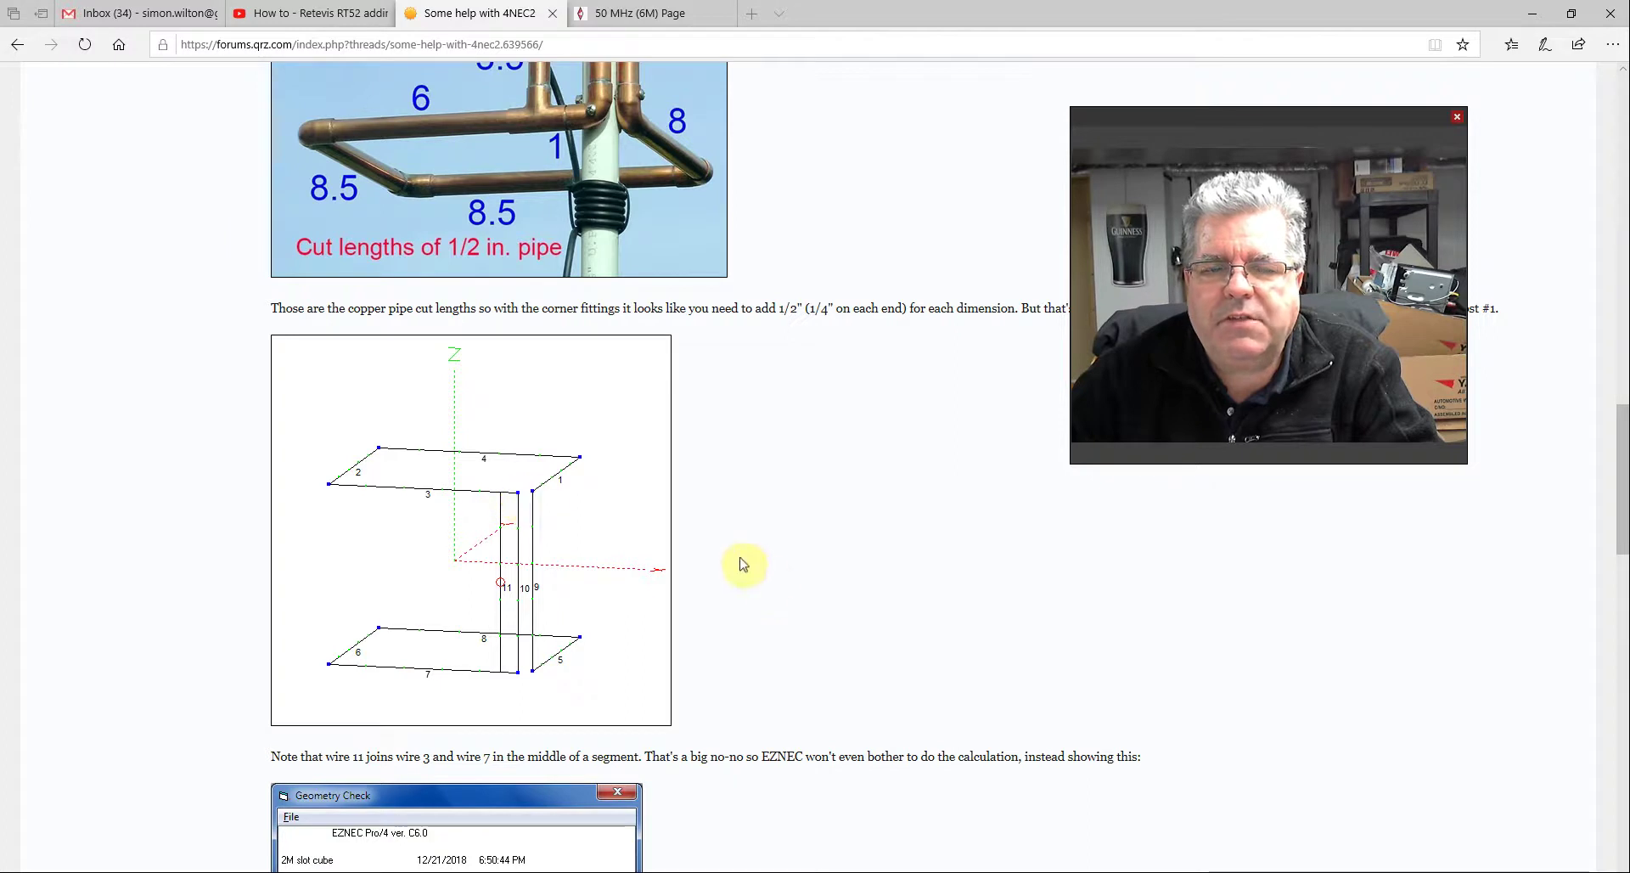
pyautogui.scroll(5, 768, 582)
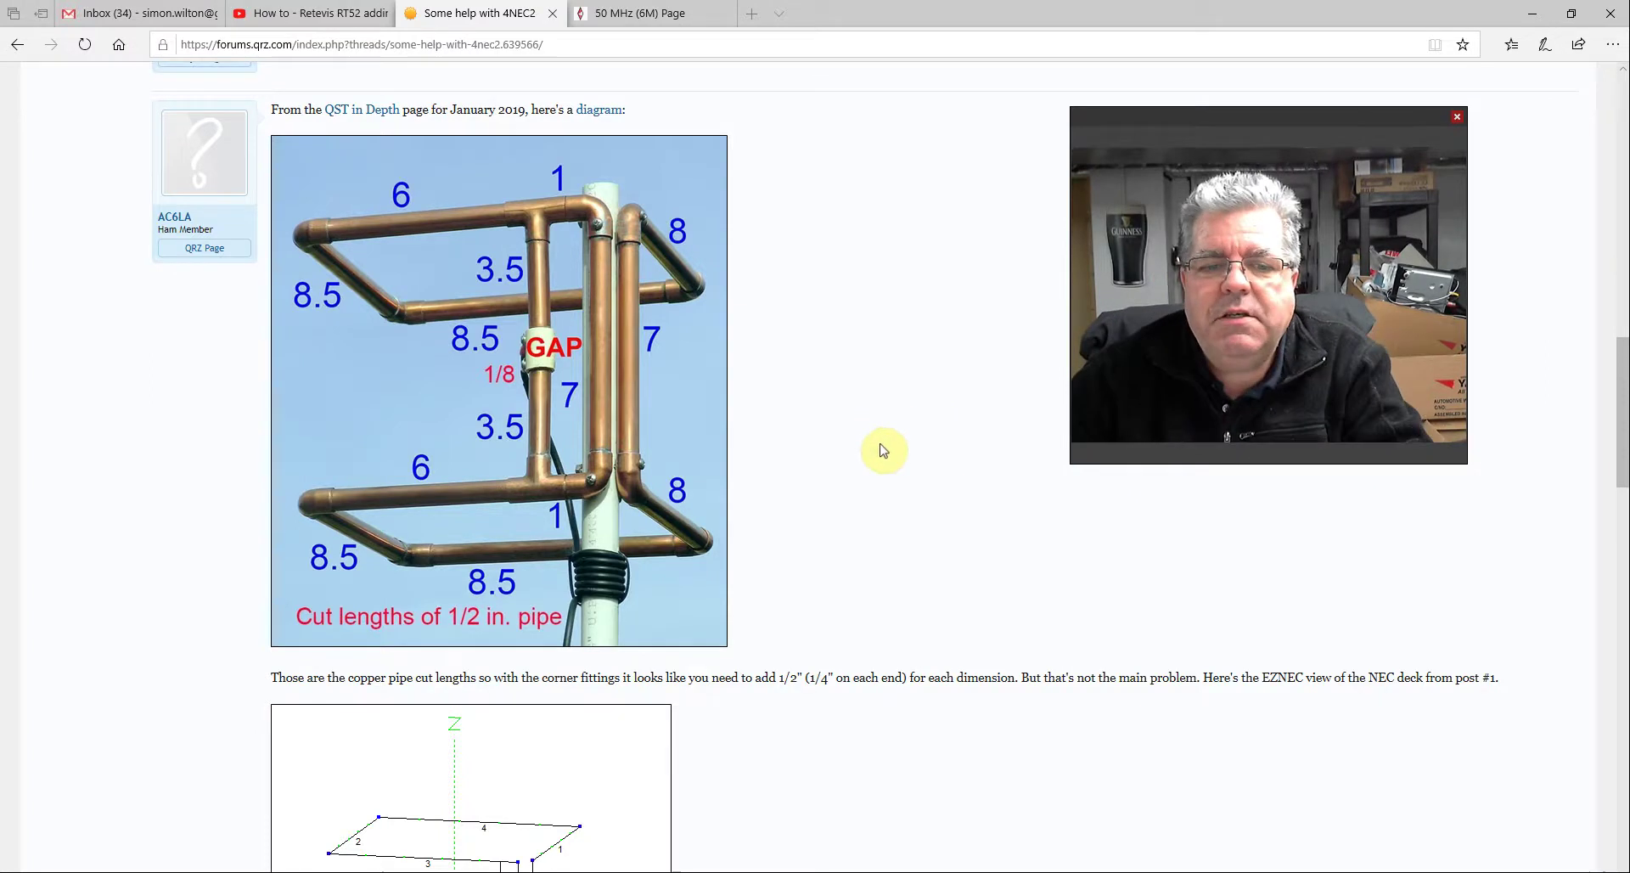
pyautogui.scroll(-3, 884, 447)
pyautogui.scroll(-2, 884, 447)
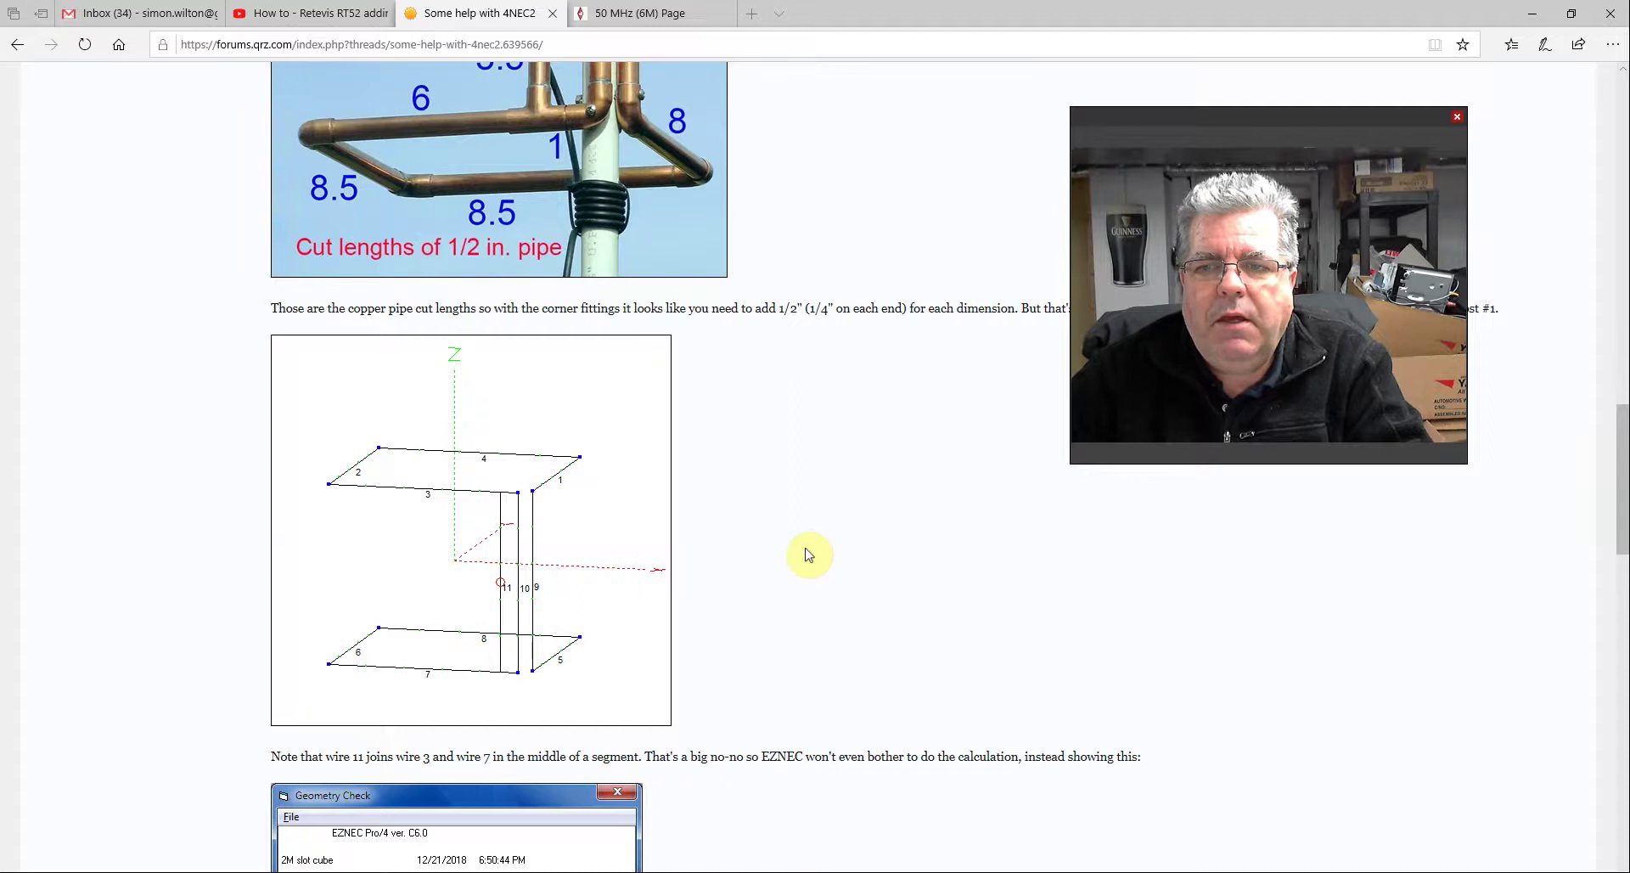
pyautogui.scroll(4, 809, 555)
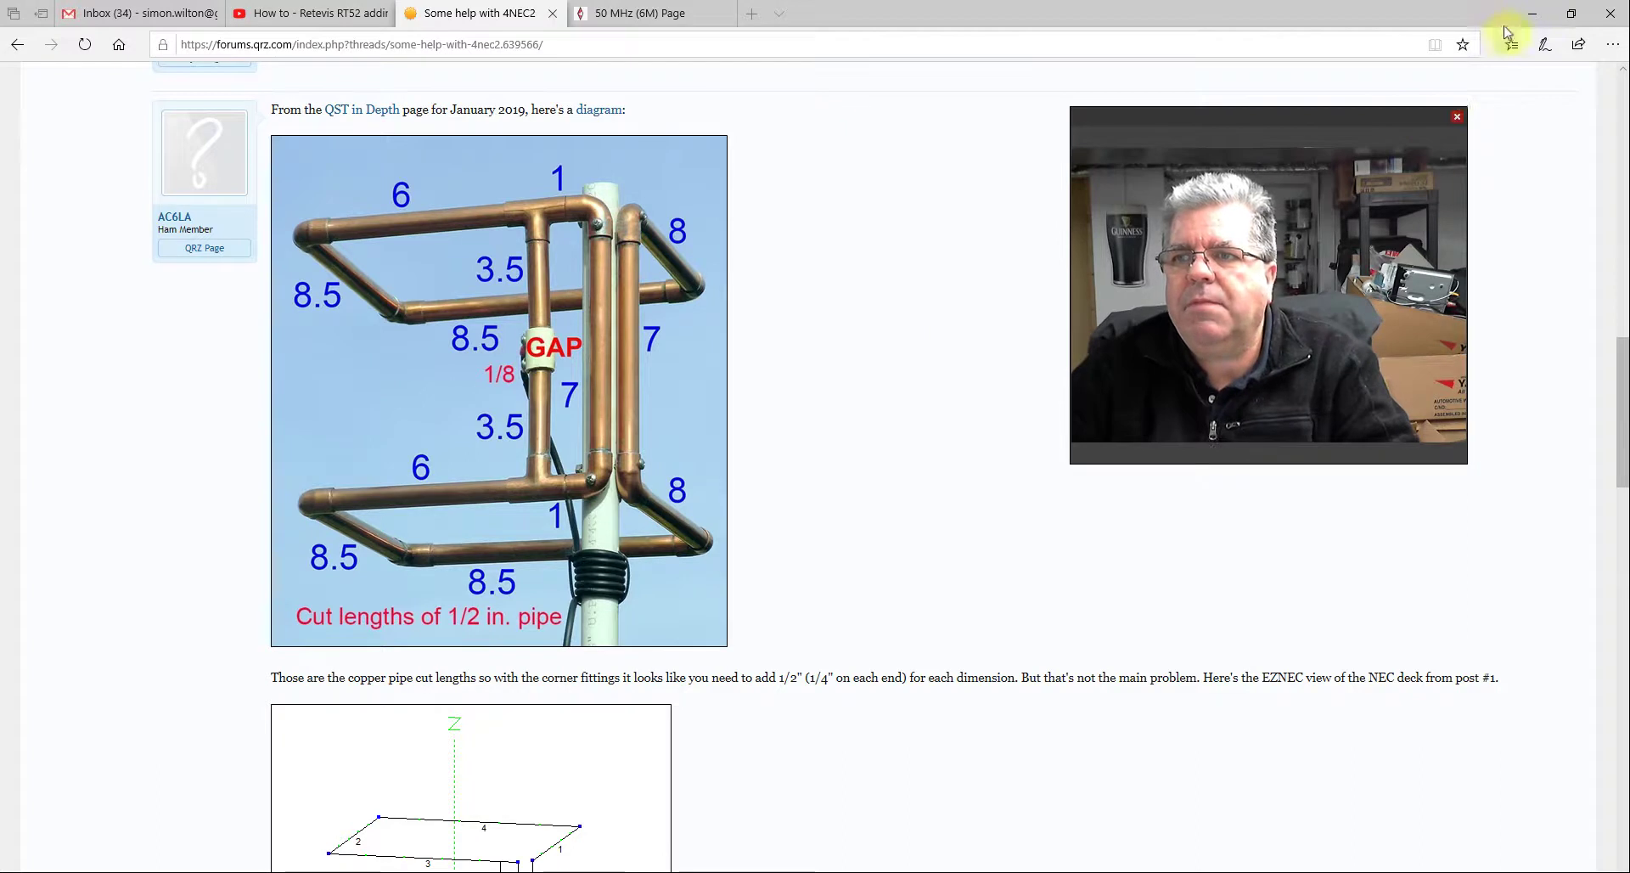
# Hide the browser, reposition the Wires table, and show the 3D antenna view
pyautogui.click(1528, 15)
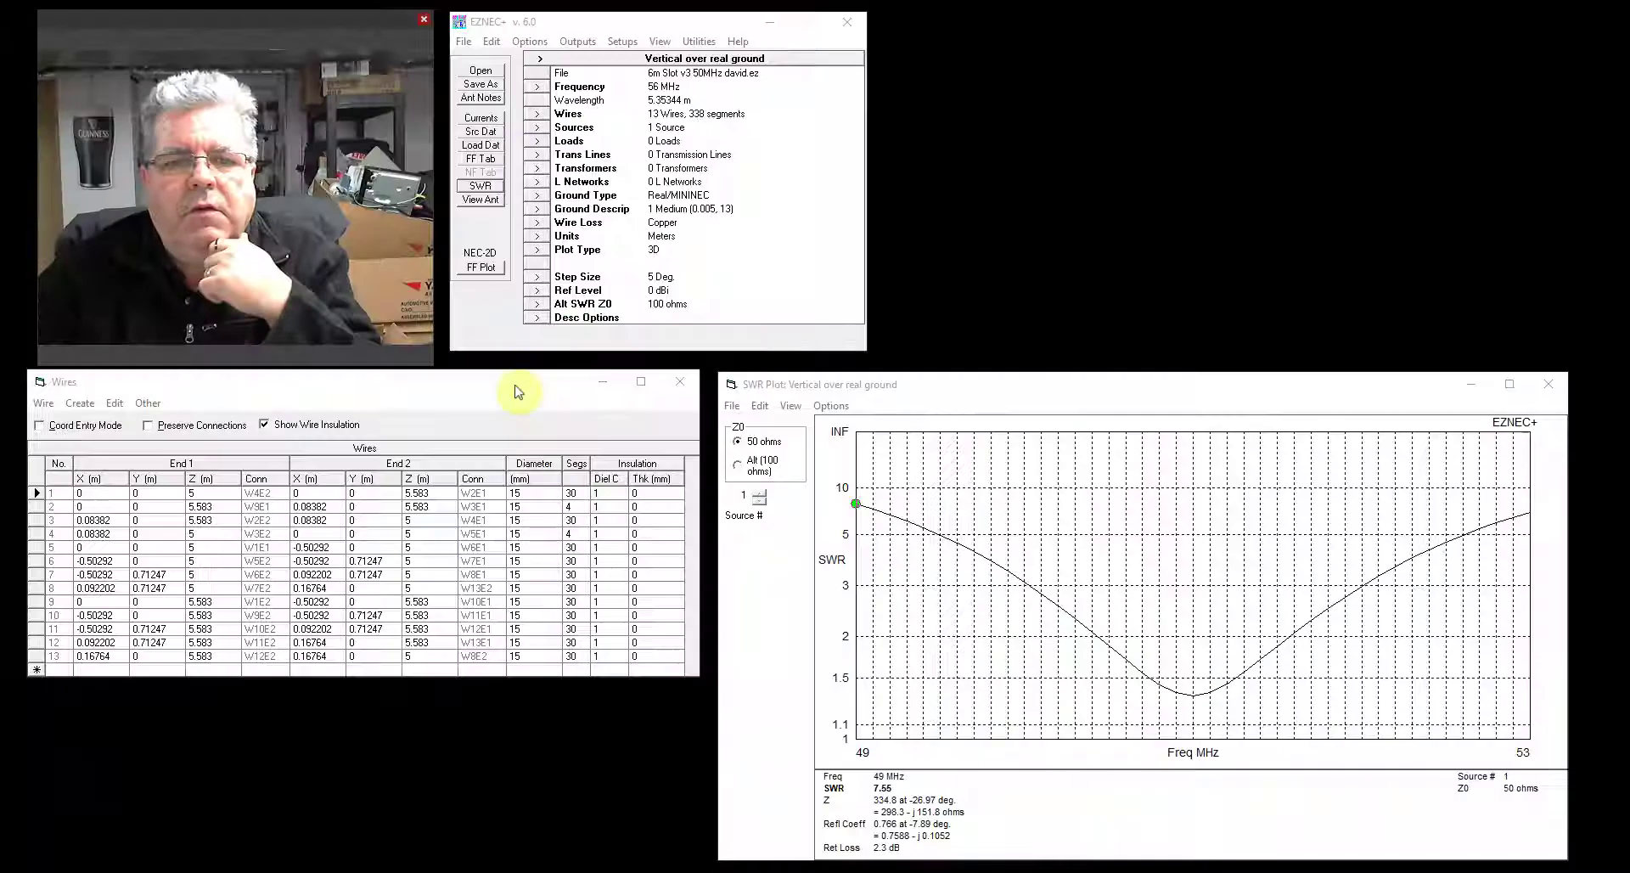
pyautogui.moveTo(520, 390); pyautogui.dragTo(518, 397)
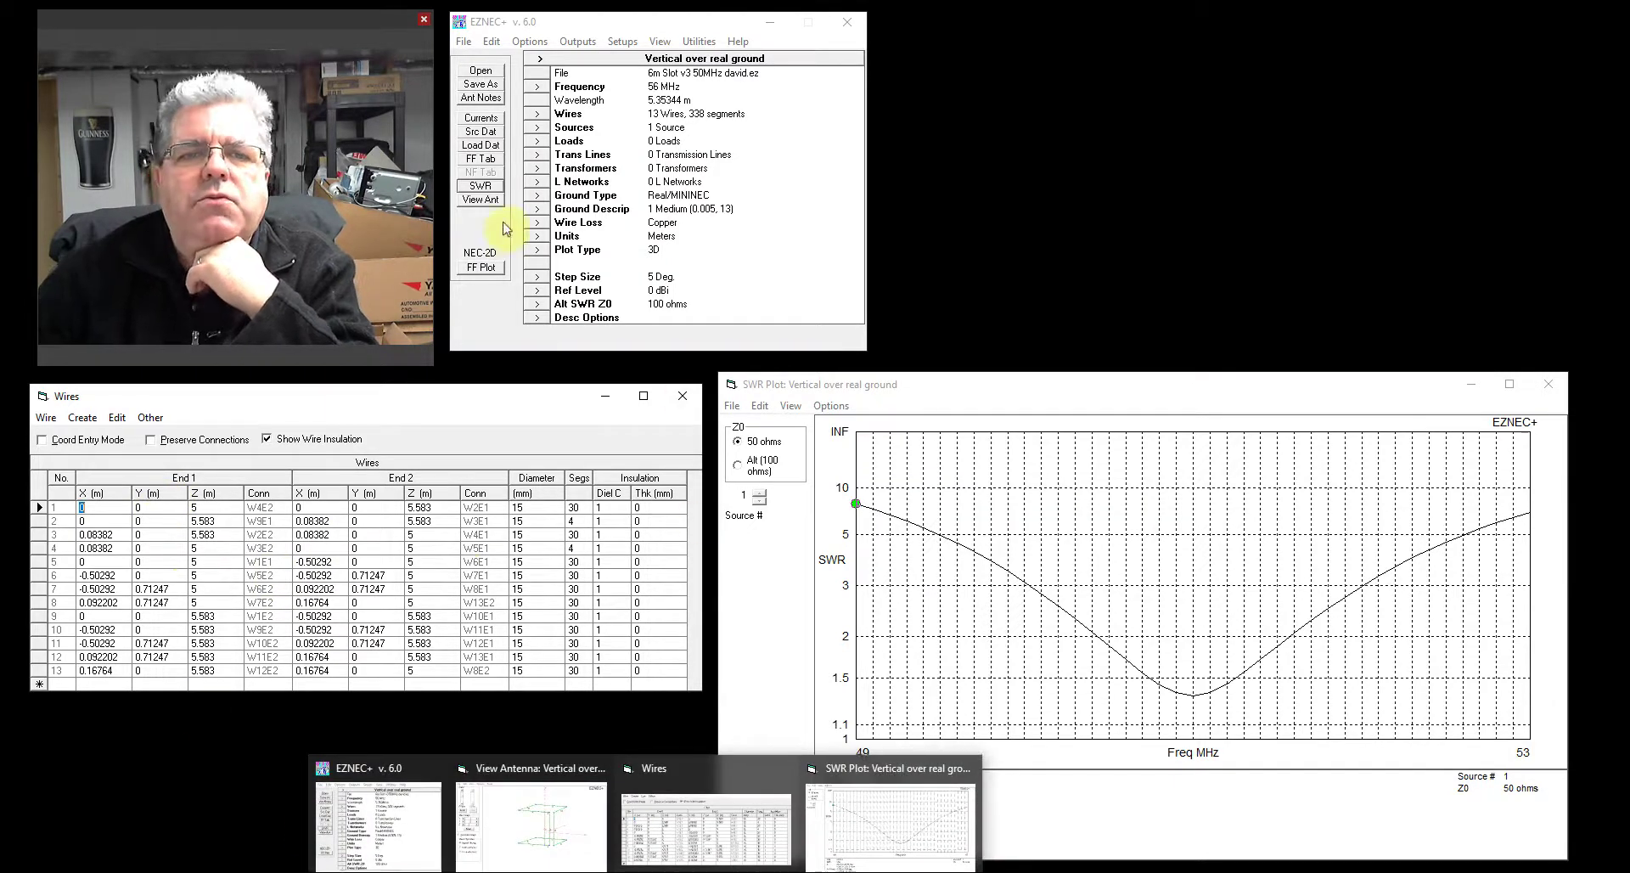
pyautogui.click(484, 200)
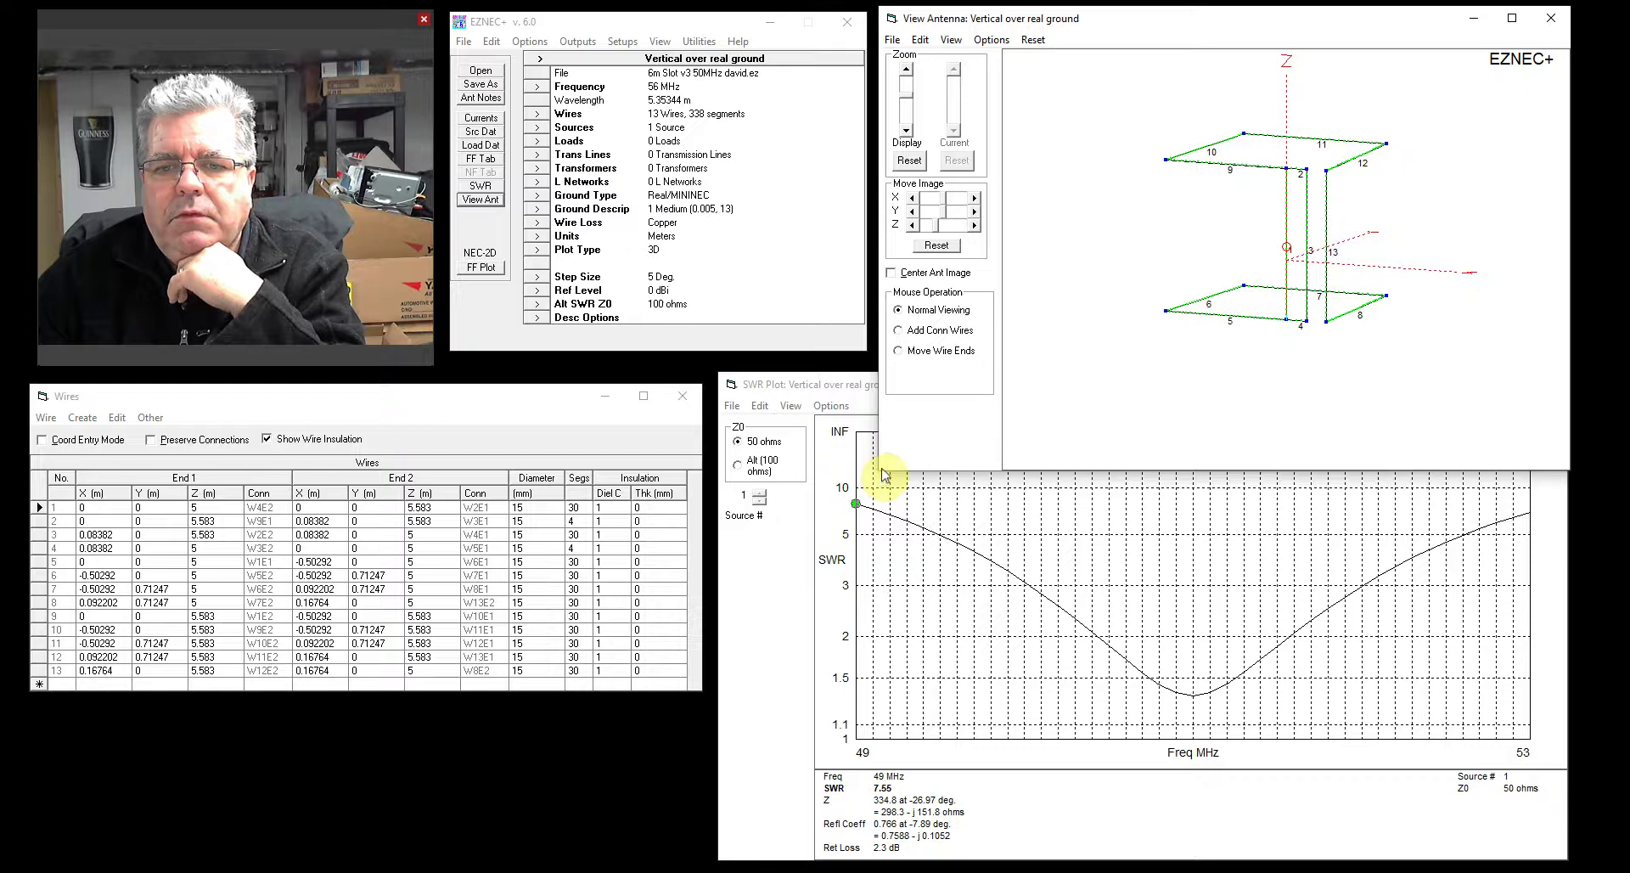
pyautogui.moveTo(879, 472); pyautogui.dragTo(235, 855)
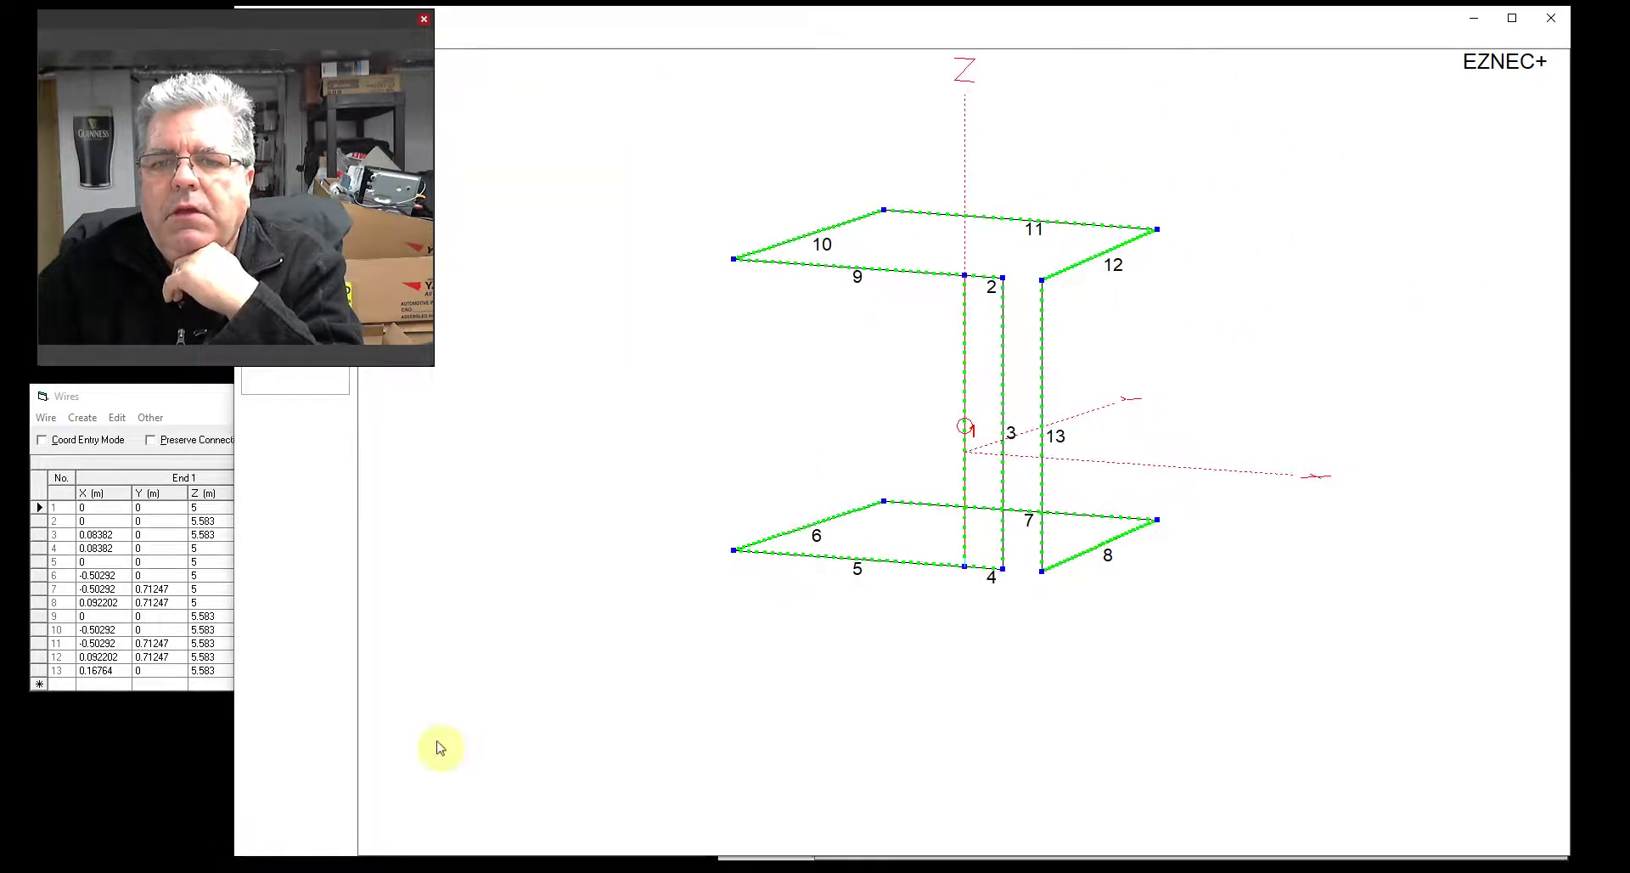
pyautogui.moveTo(436, 746); pyautogui.dragTo(392, 747)
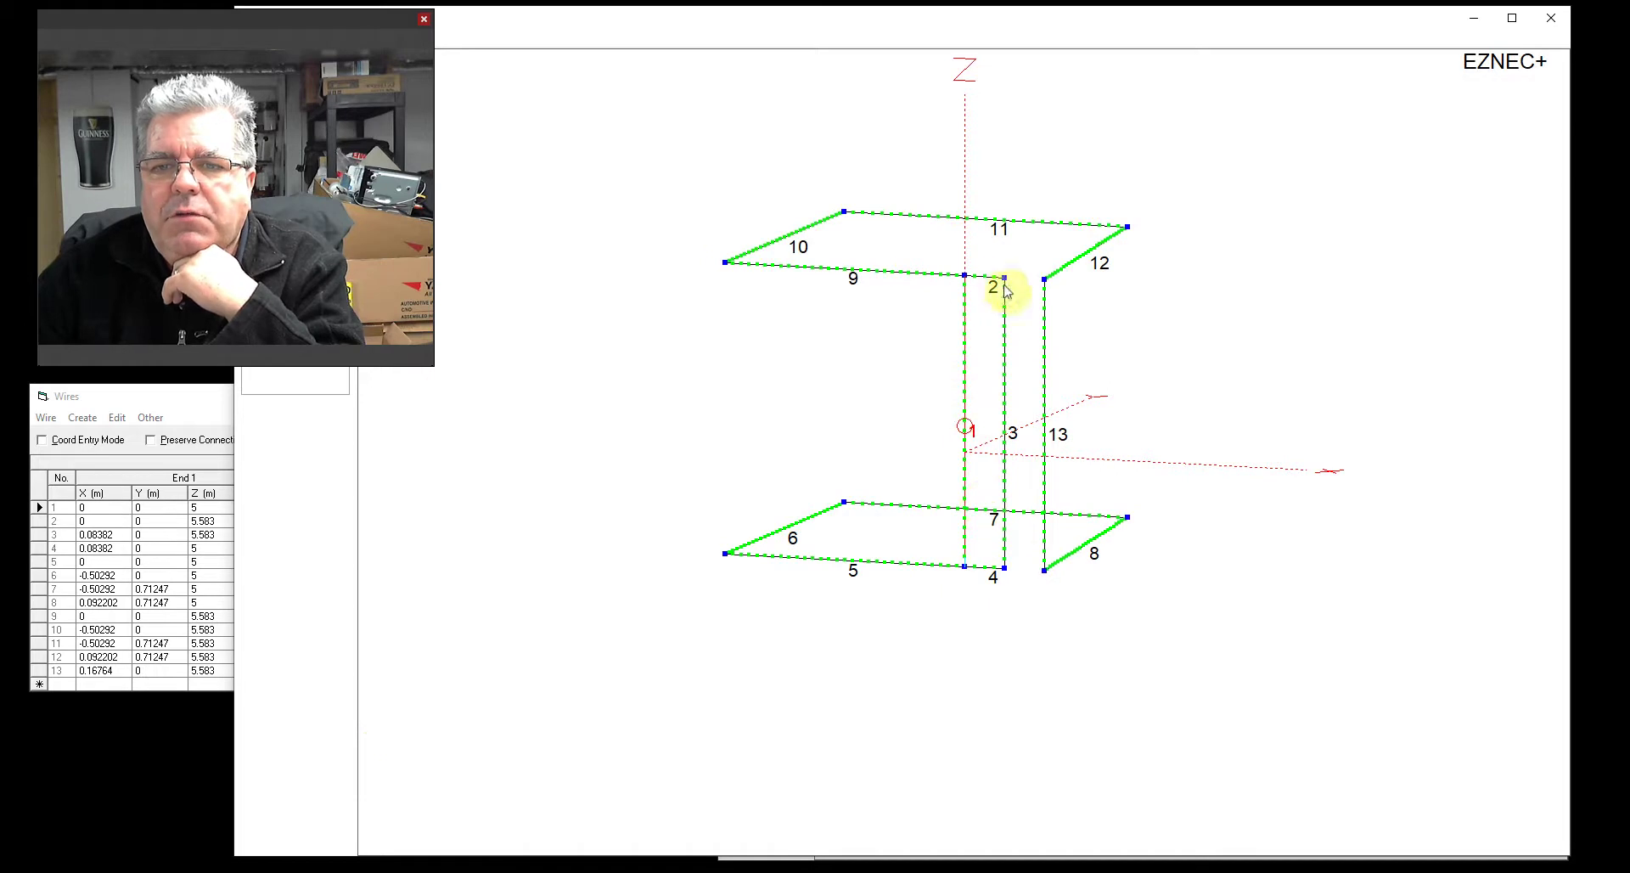
pyautogui.moveTo(986, 513)
pyautogui.mouseDown()
pyautogui.moveTo(989, 554)
pyautogui.moveTo(983, 484)
pyautogui.mouseUp()
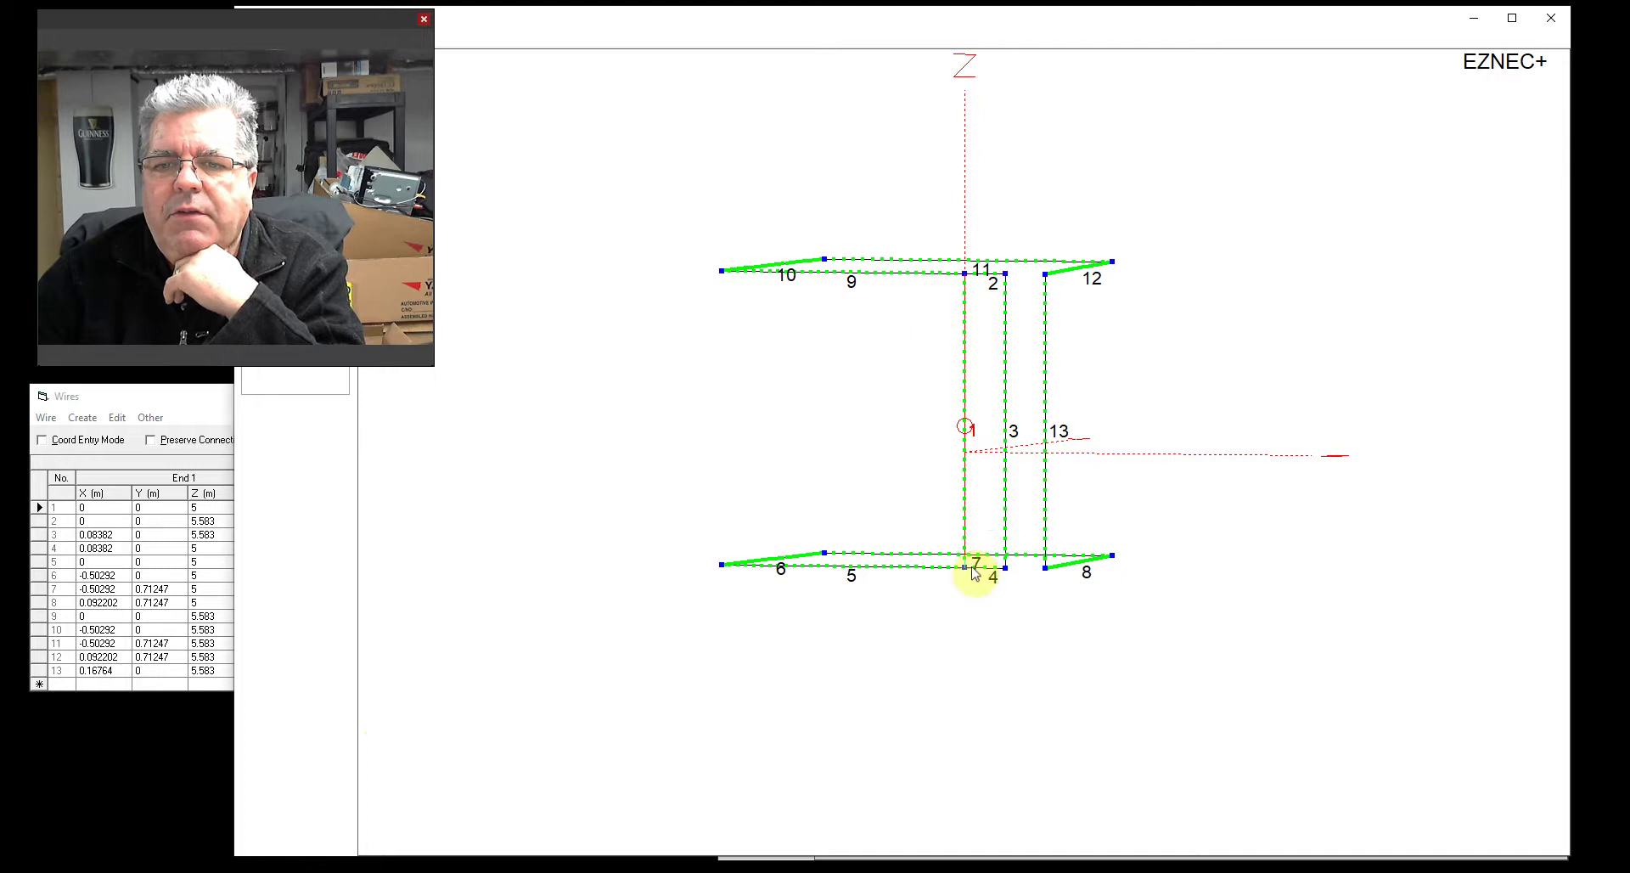
pyautogui.moveTo(891, 464); pyautogui.dragTo(903, 438)
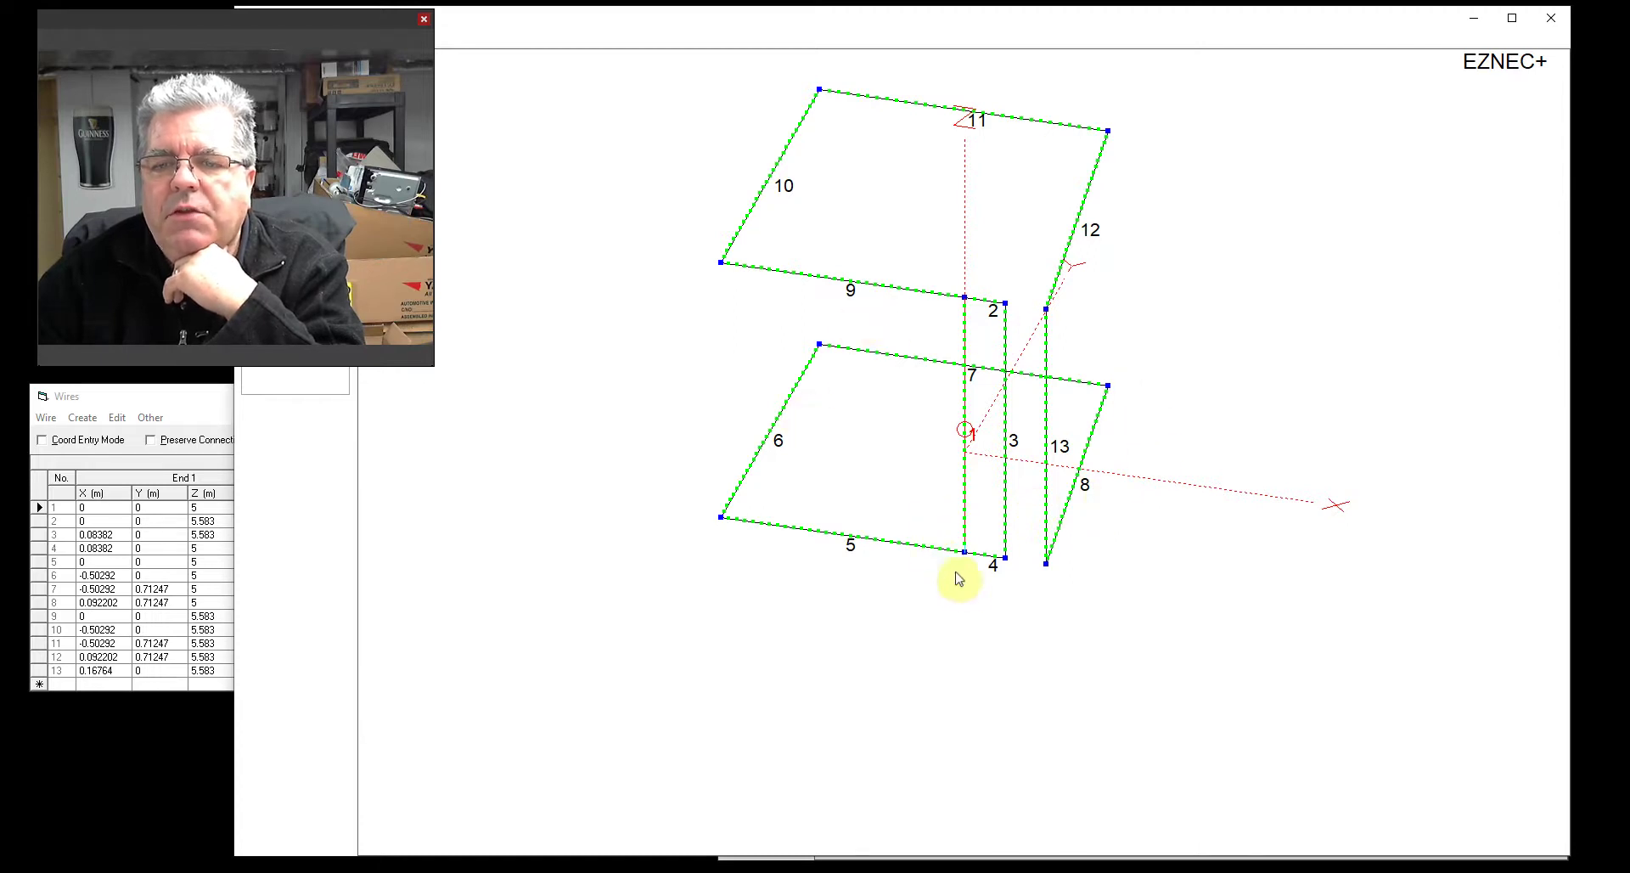
pyautogui.moveTo(968, 585); pyautogui.dragTo(939, 564)
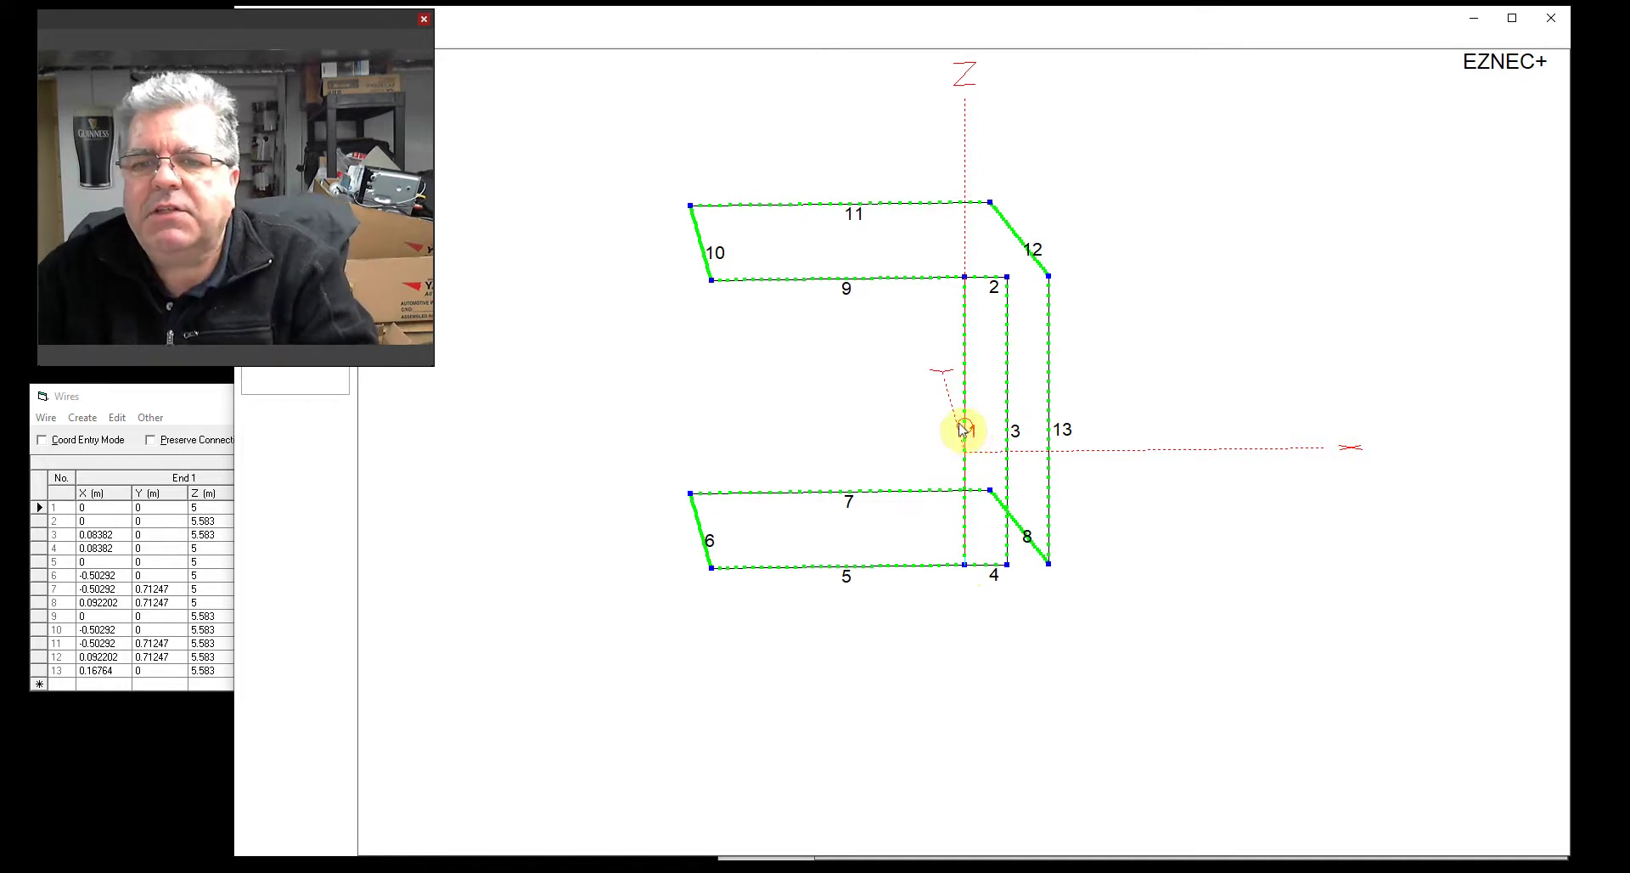
pyautogui.moveTo(914, 441); pyautogui.dragTo(928, 440)
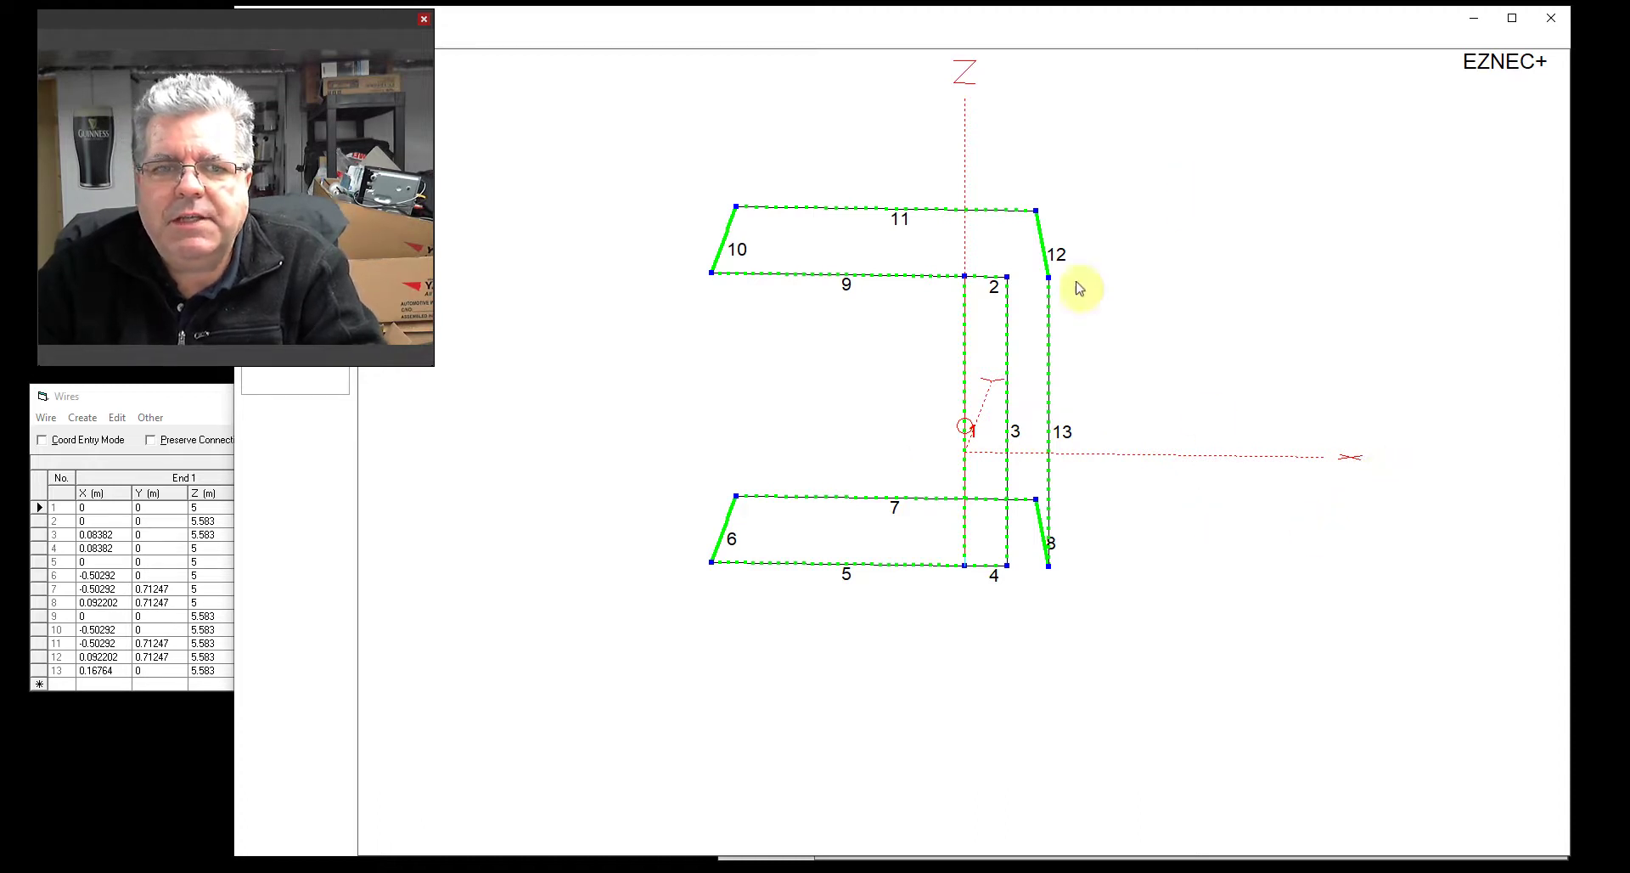
pyautogui.click(194, 405)
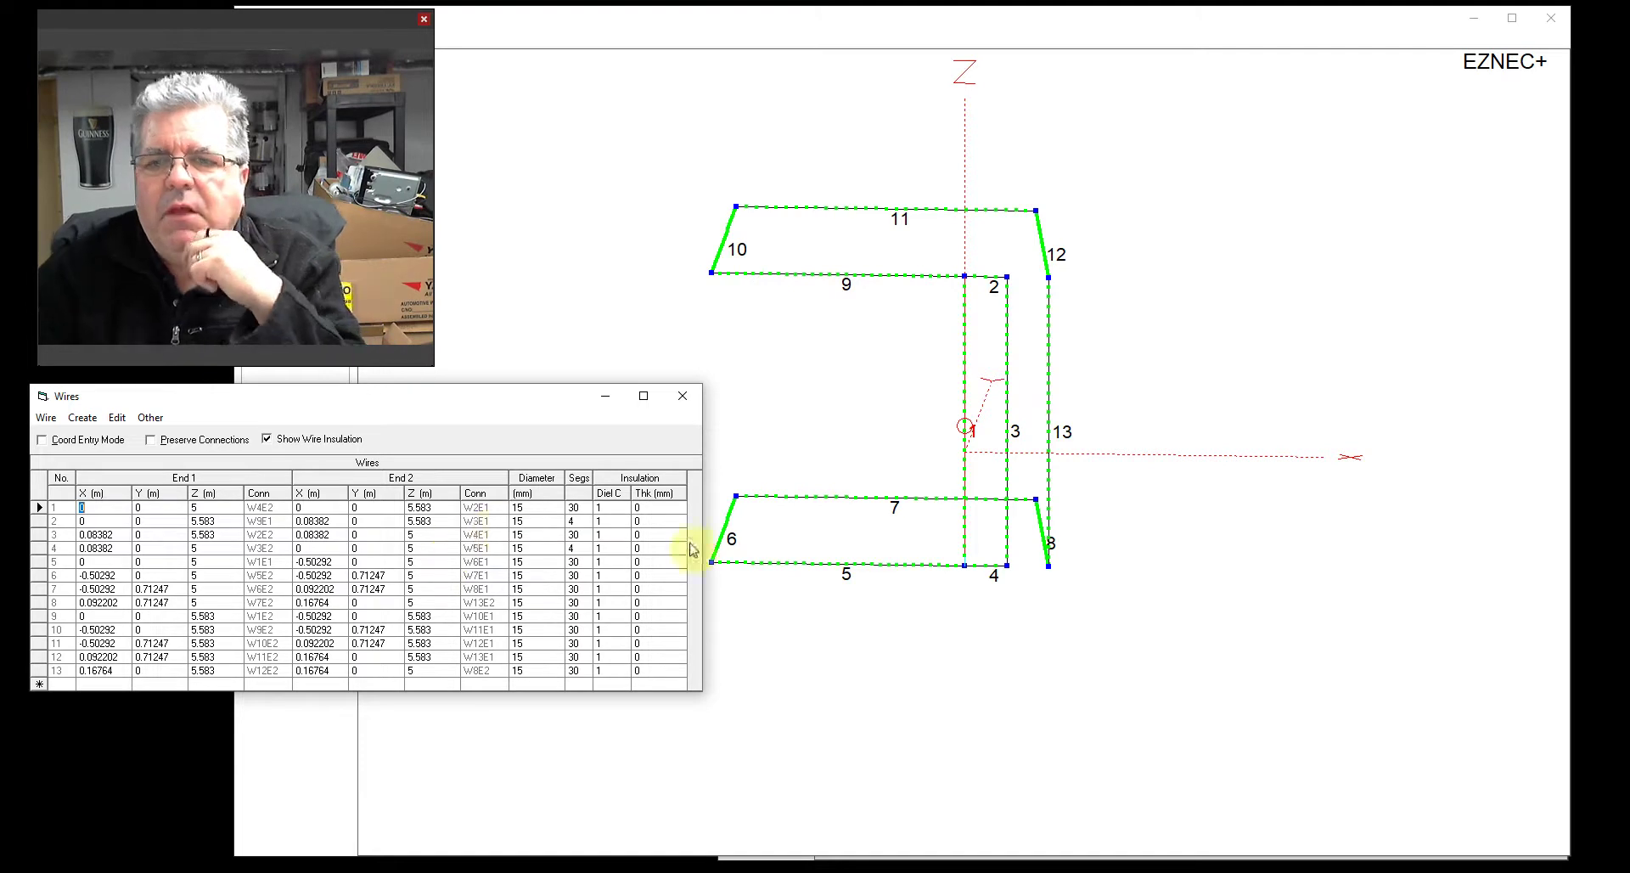
pyautogui.click(1029, 679)
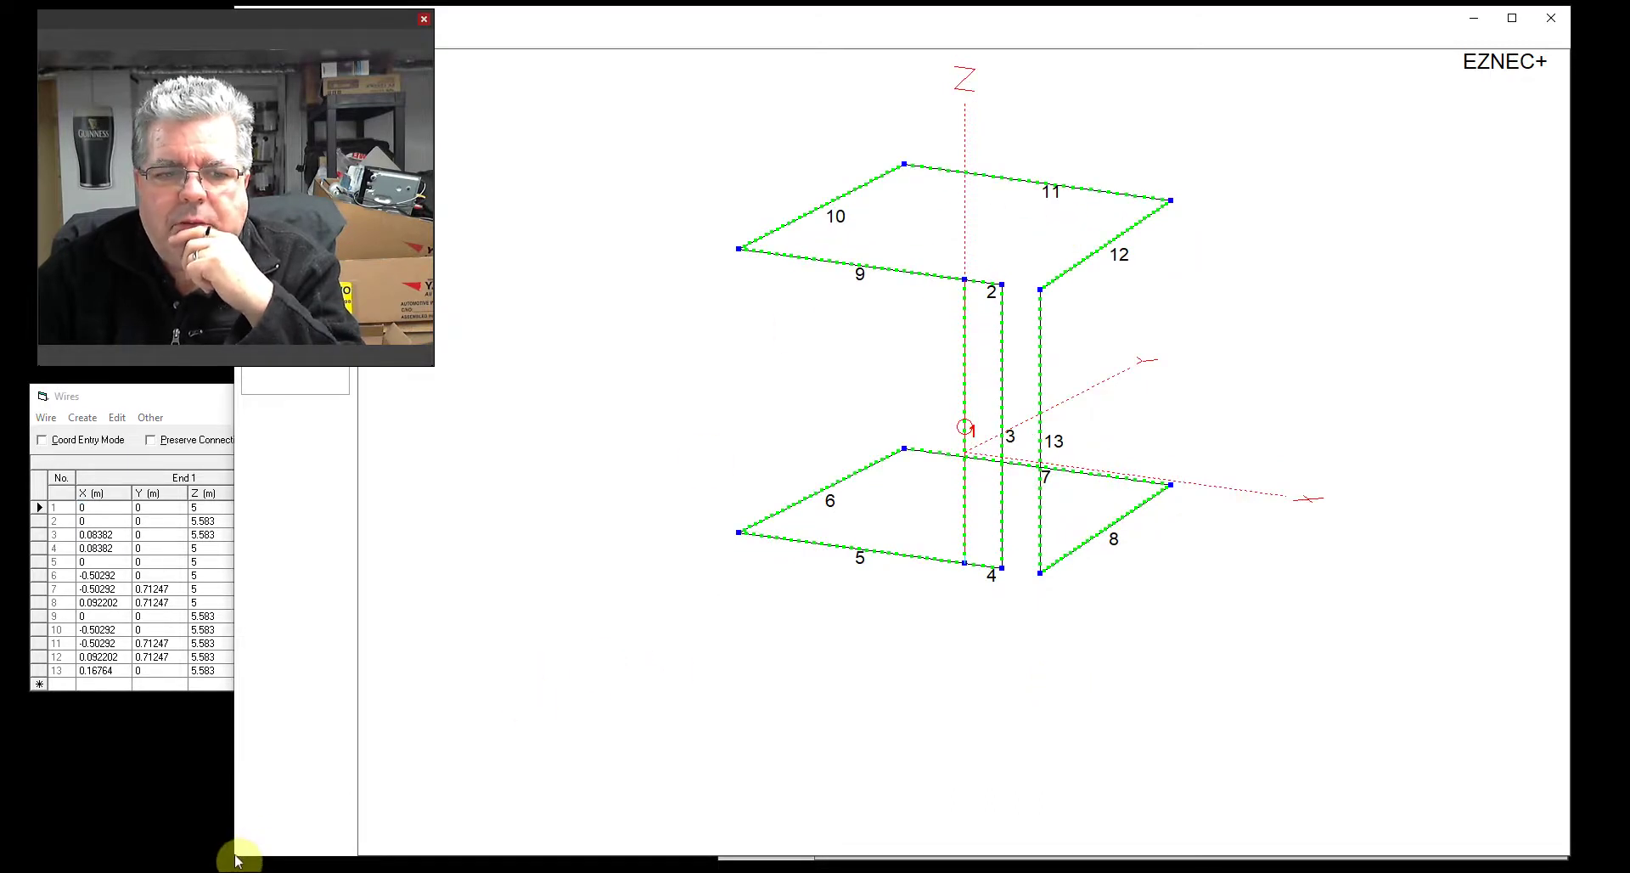
pyautogui.moveTo(231, 853); pyautogui.dragTo(865, 412)
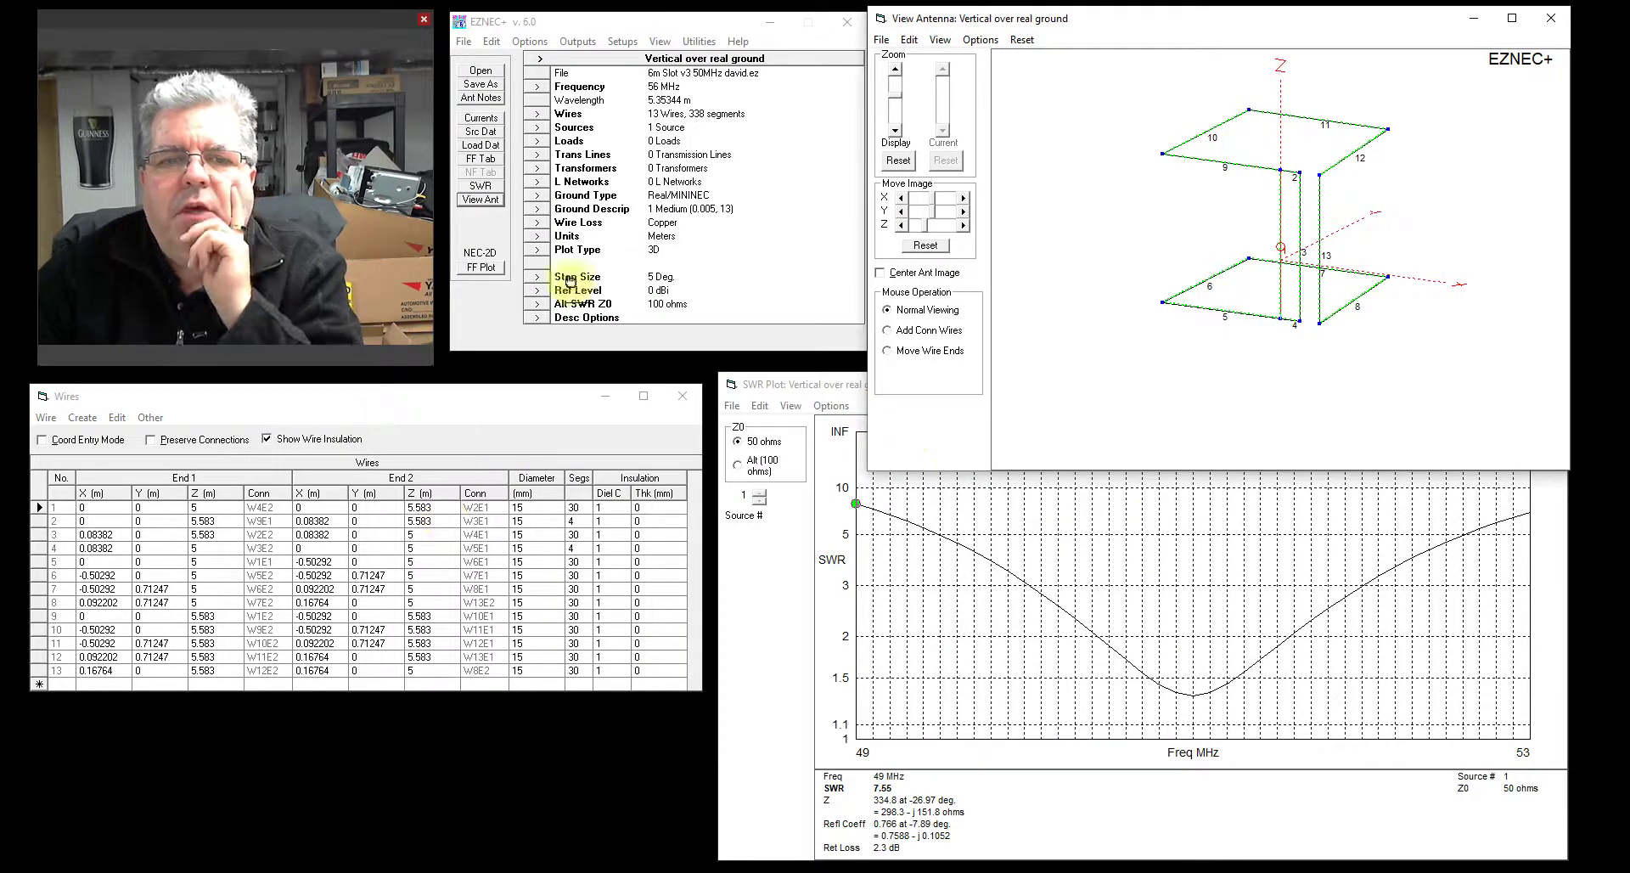
# Rerun the SWR sweep from 49 to 53 MHz in 0.1 MHz steps
pyautogui.click(491, 190)
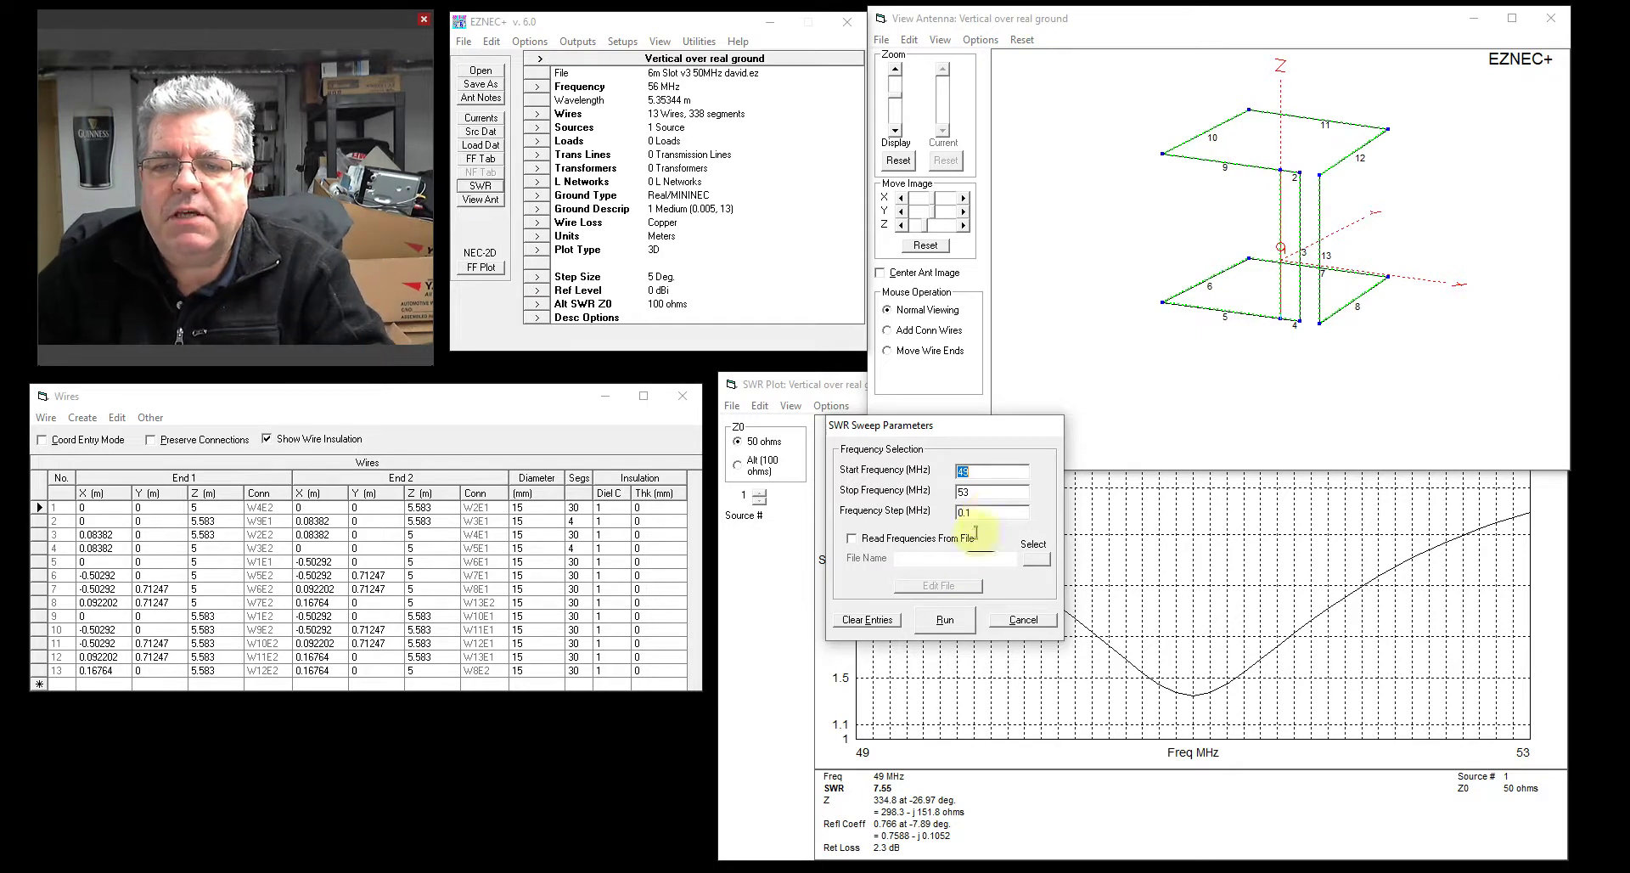
pyautogui.click(948, 625)
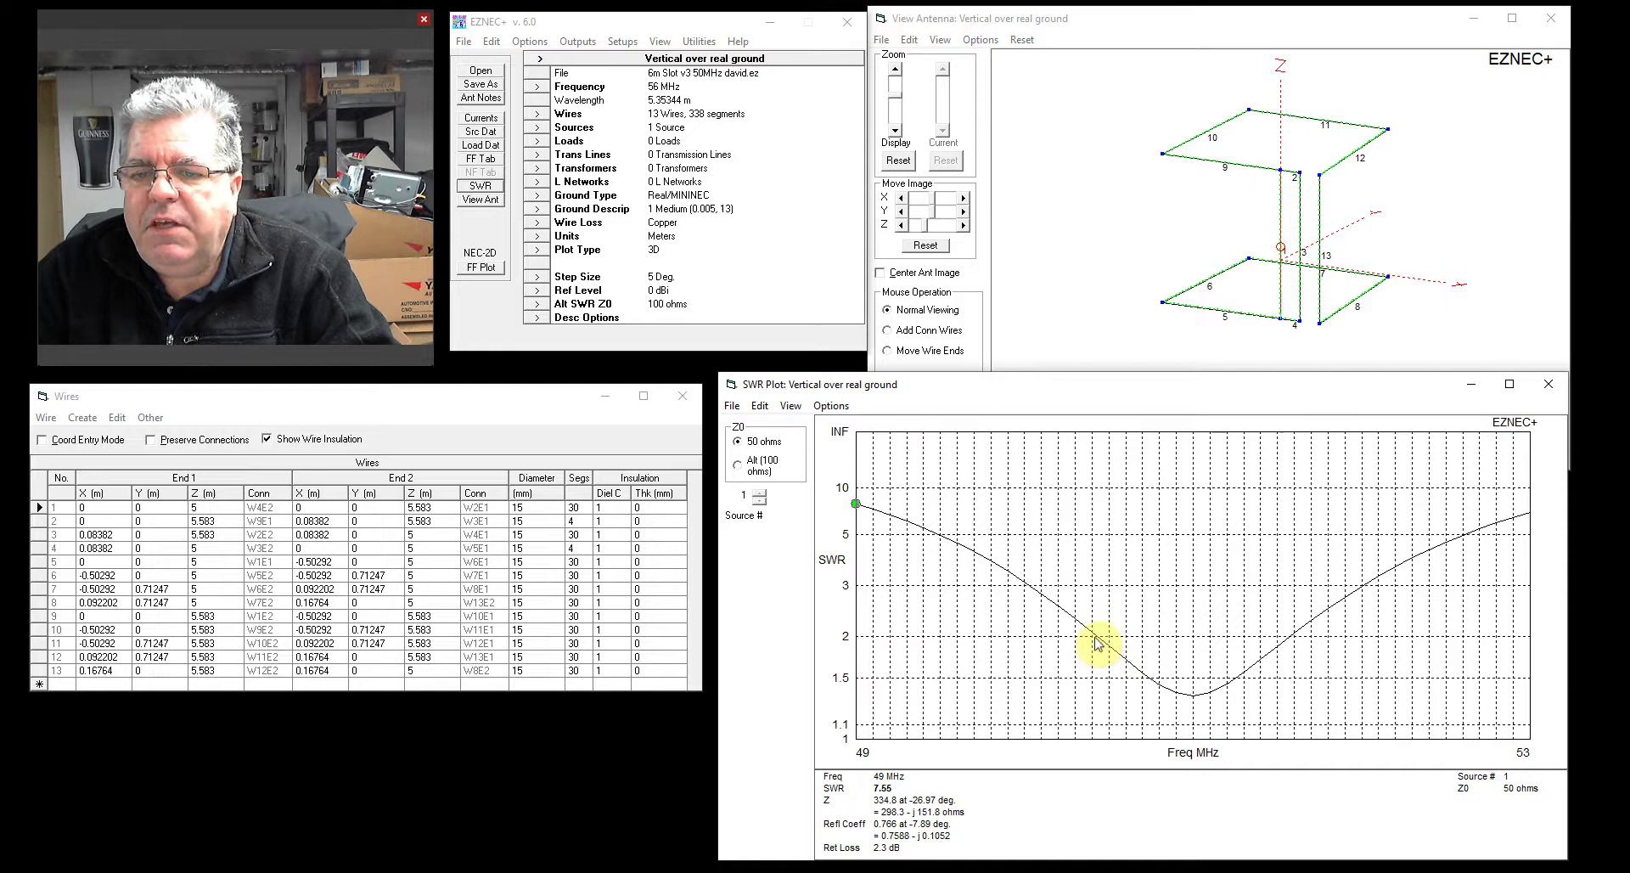
# Read SWR at 50.4 and 51.6 MHz, ending on the 51 MHz minimum (SWR 1.33)
pyautogui.click(1092, 638)
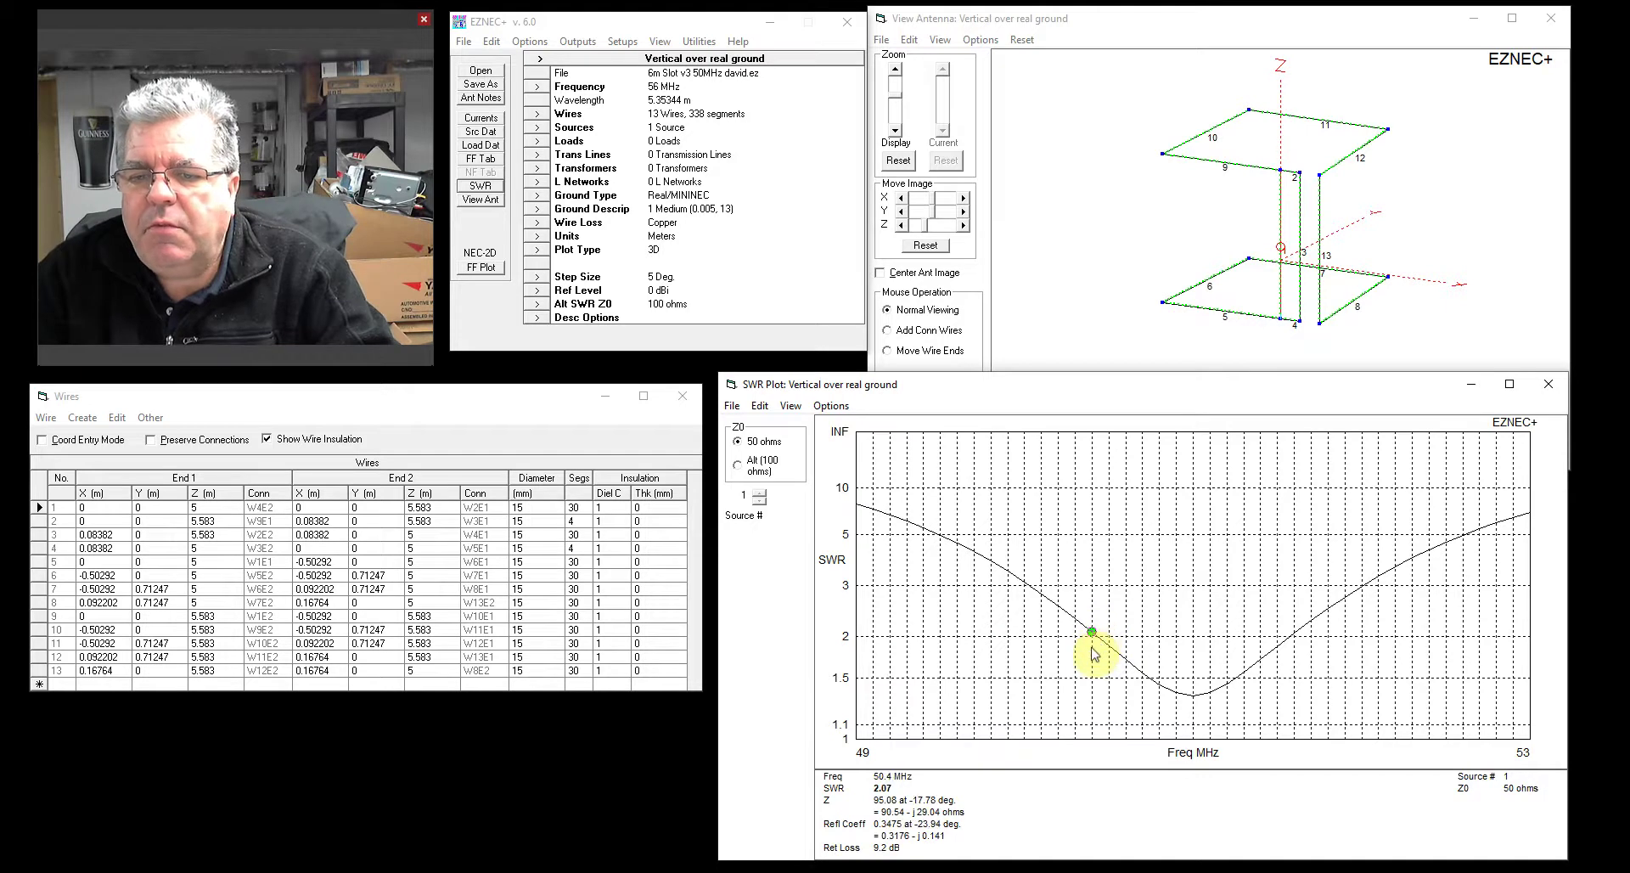
pyautogui.click(1295, 641)
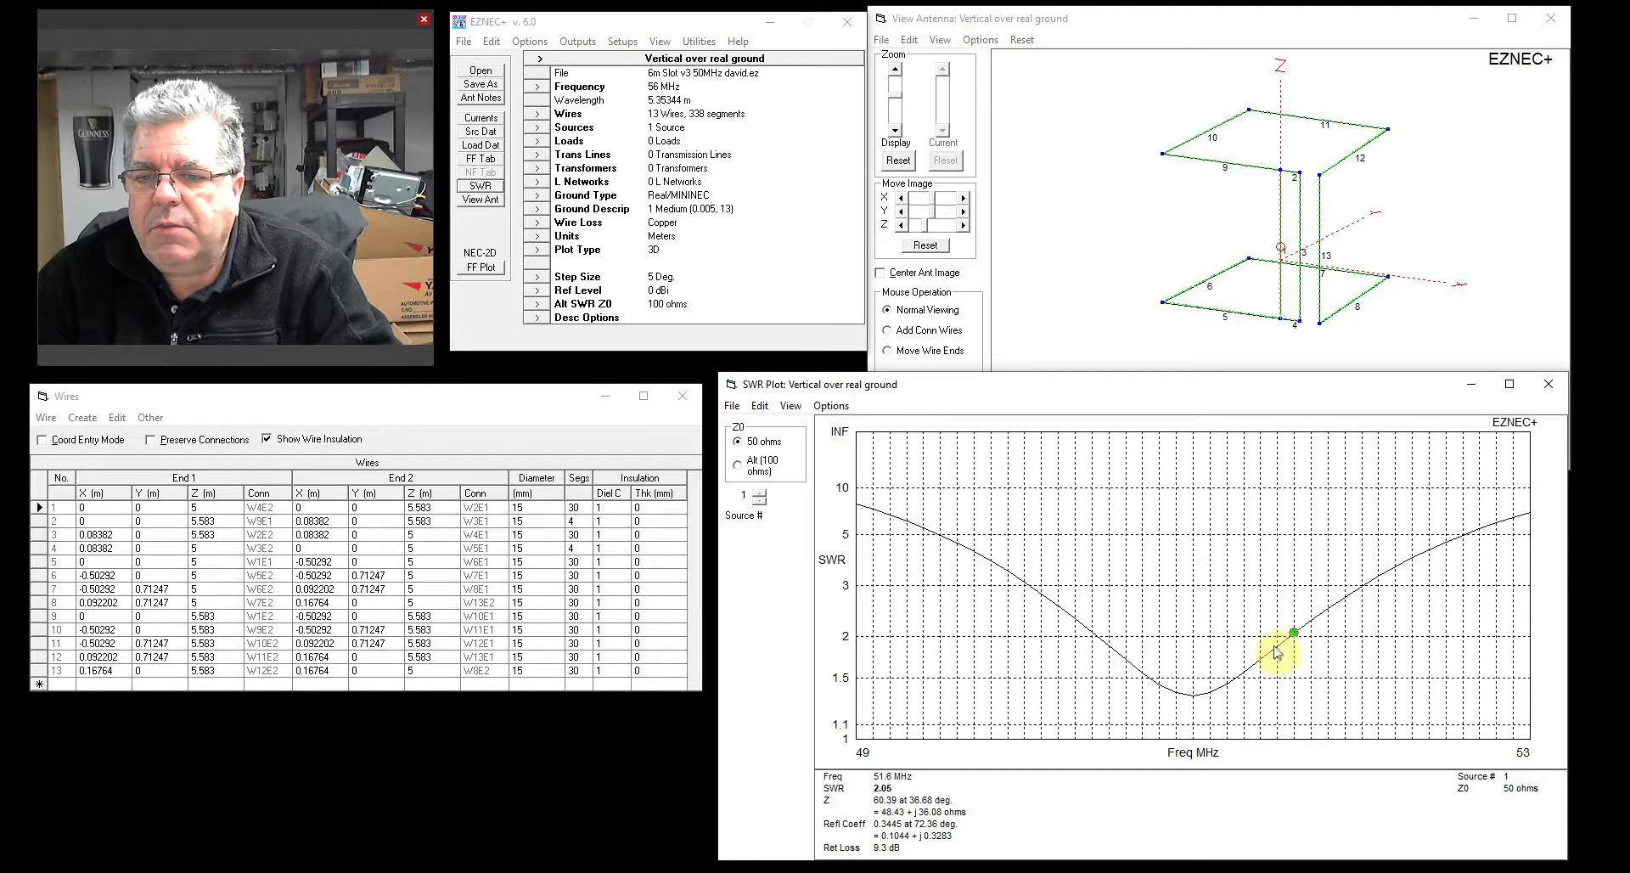
pyautogui.click(1194, 695)
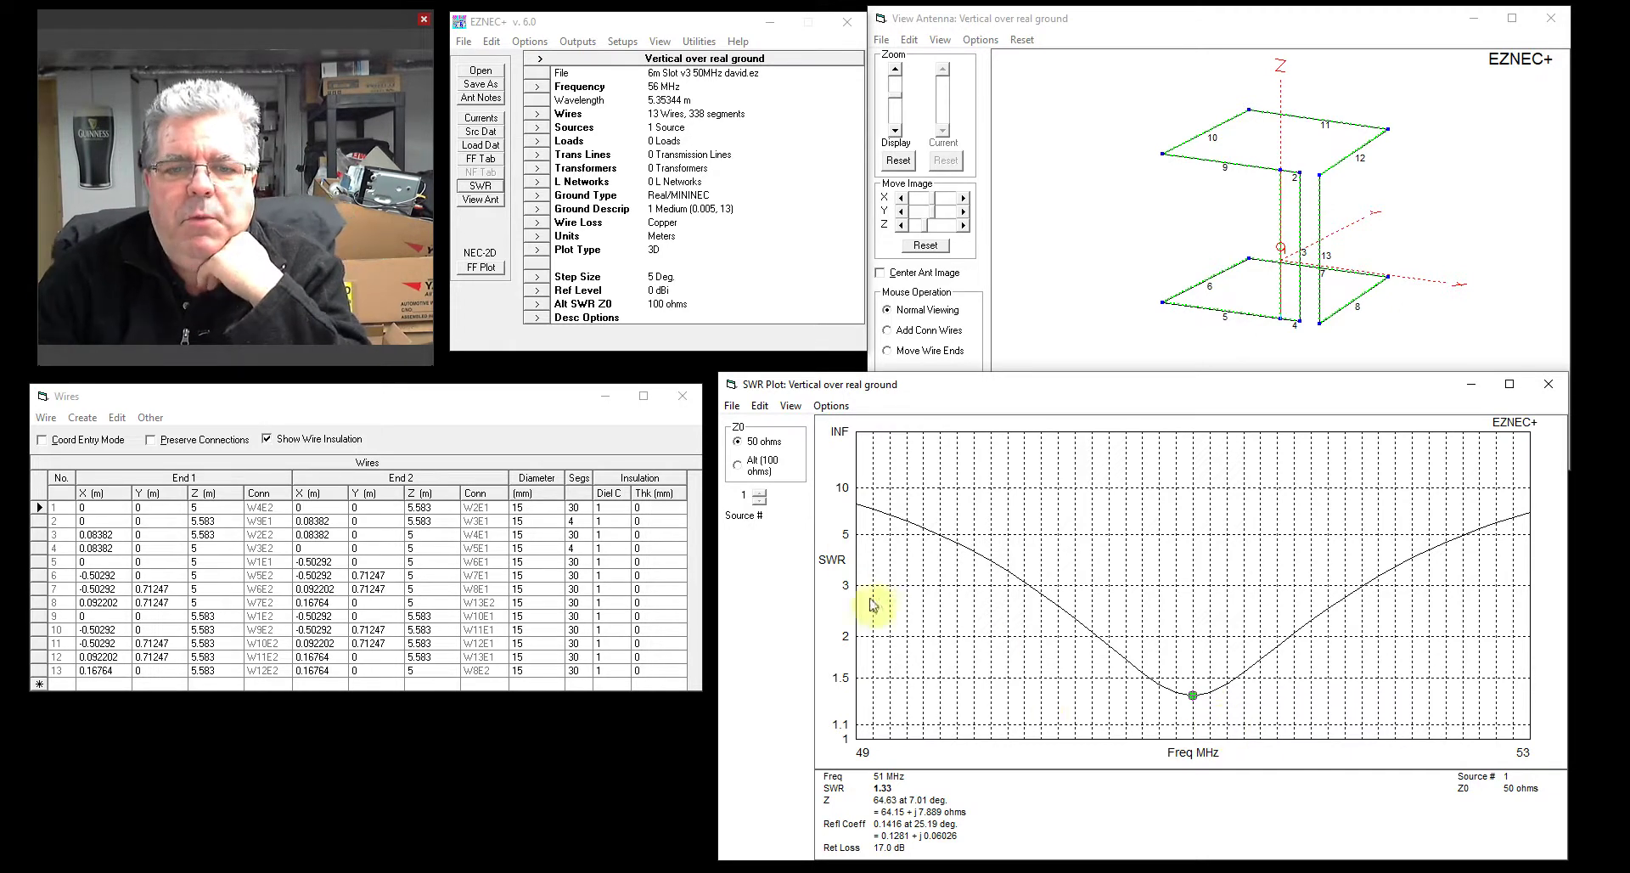
# Toggle the SWR reference between 100 and 50 ohms to compare the curves
pyautogui.click(739, 465)
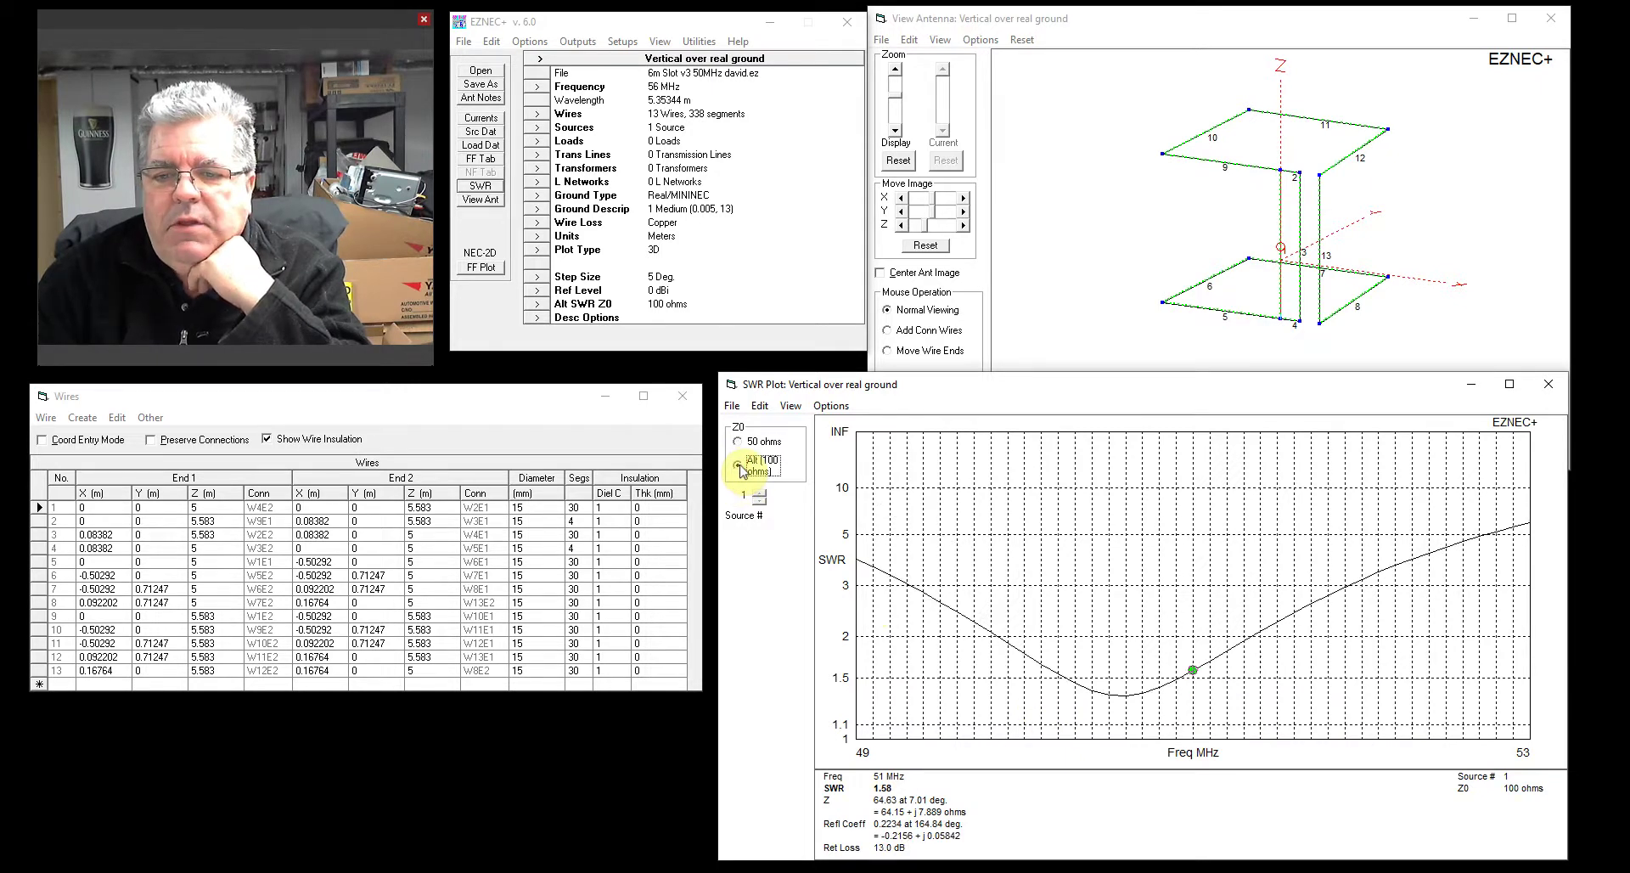
pyautogui.click(737, 441)
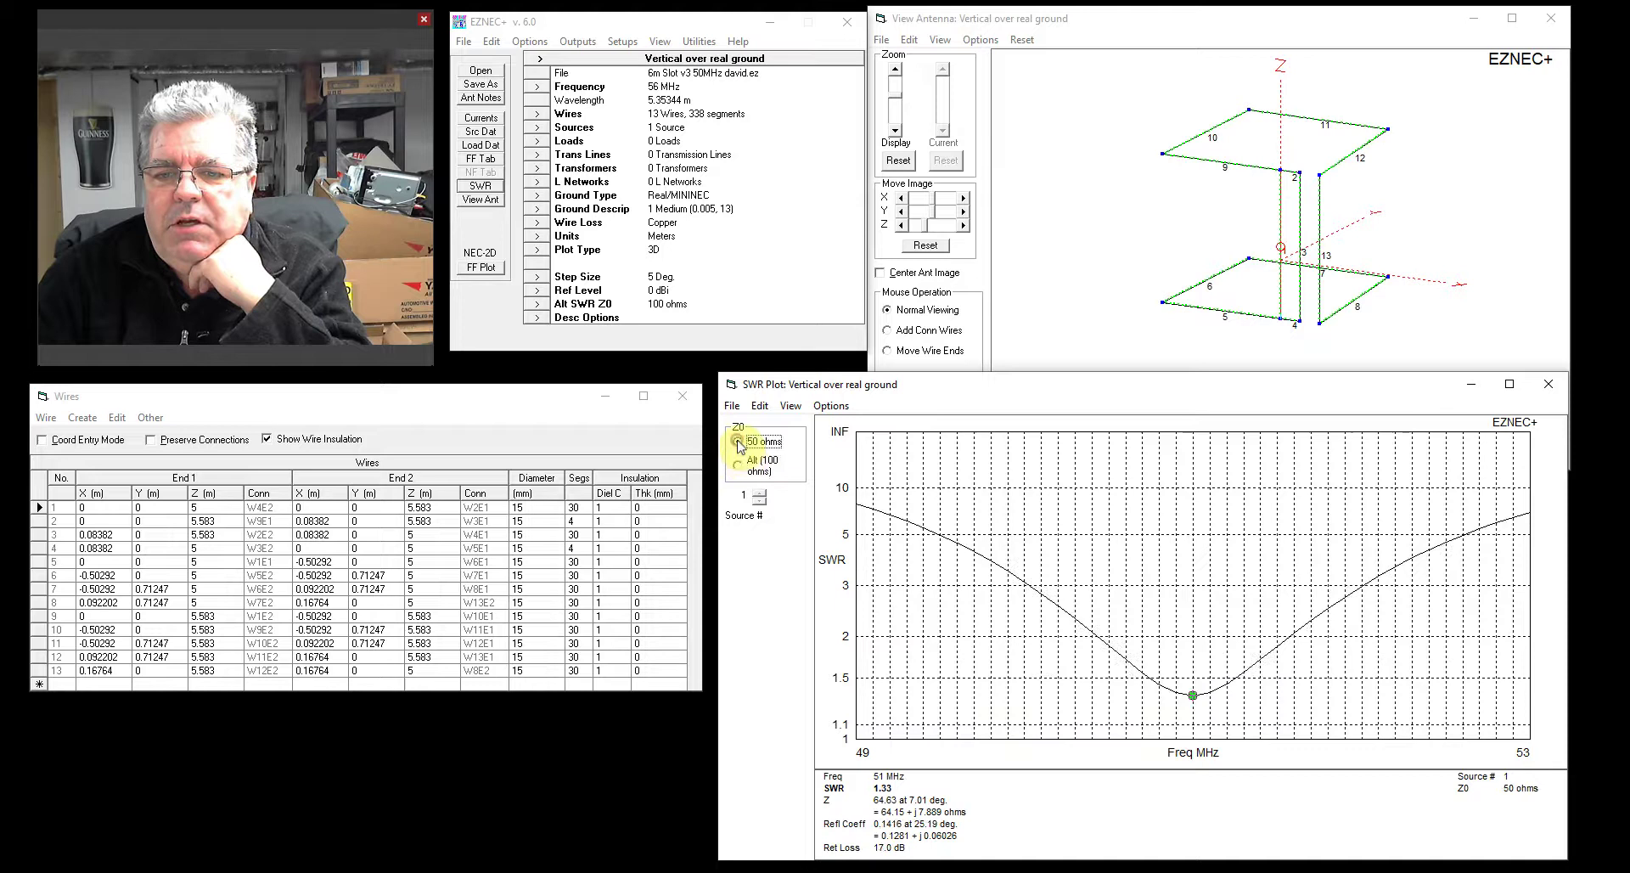
pyautogui.click(739, 464)
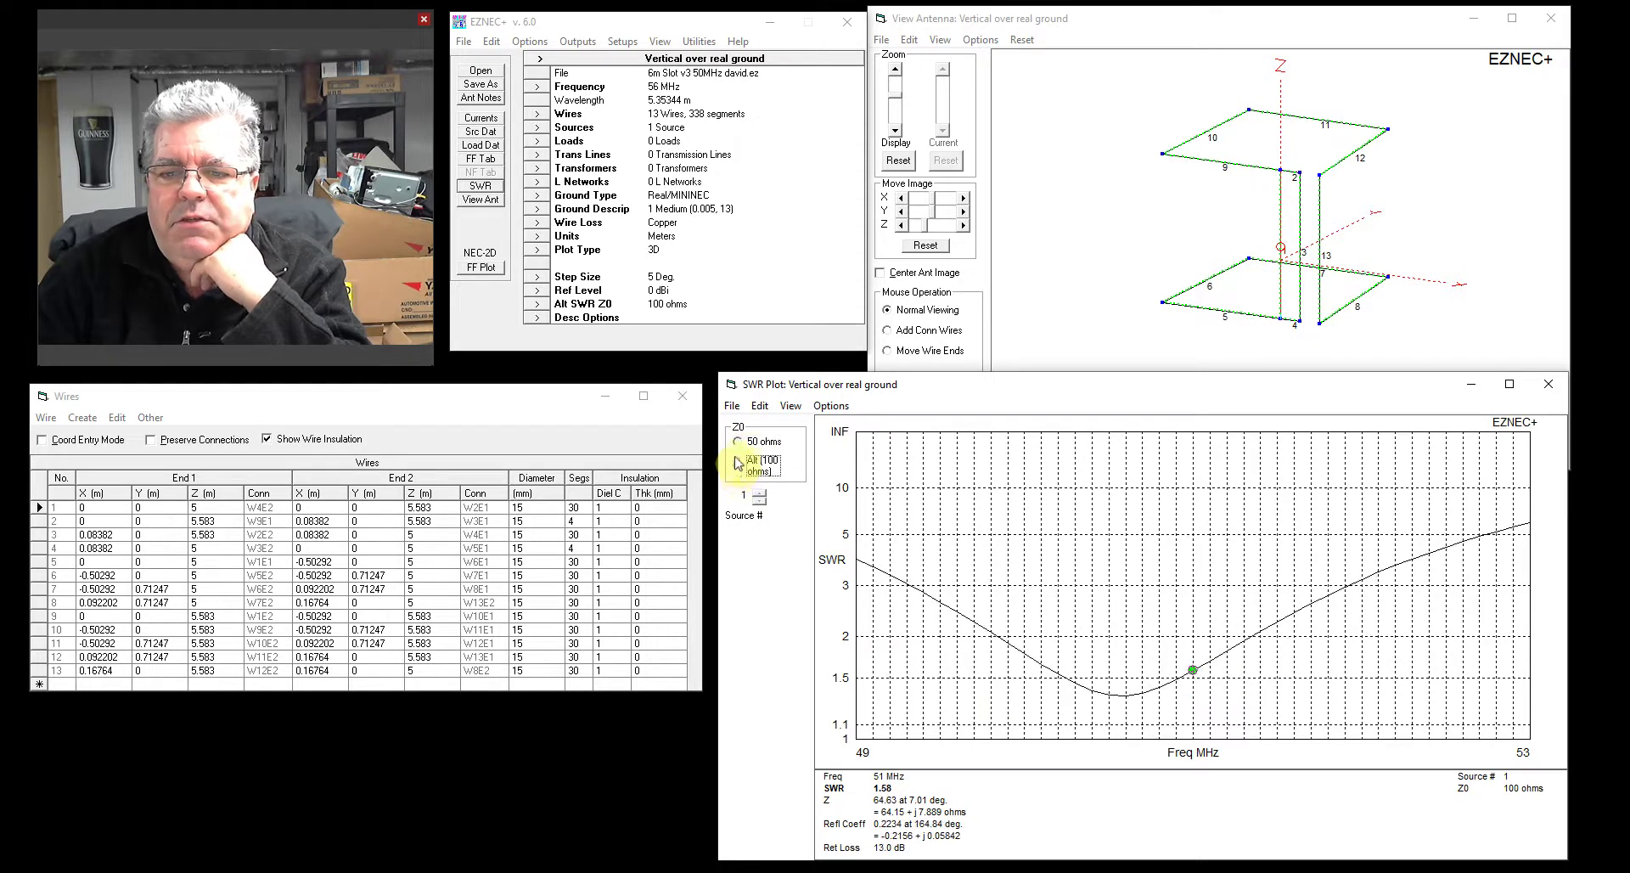
pyautogui.click(751, 444)
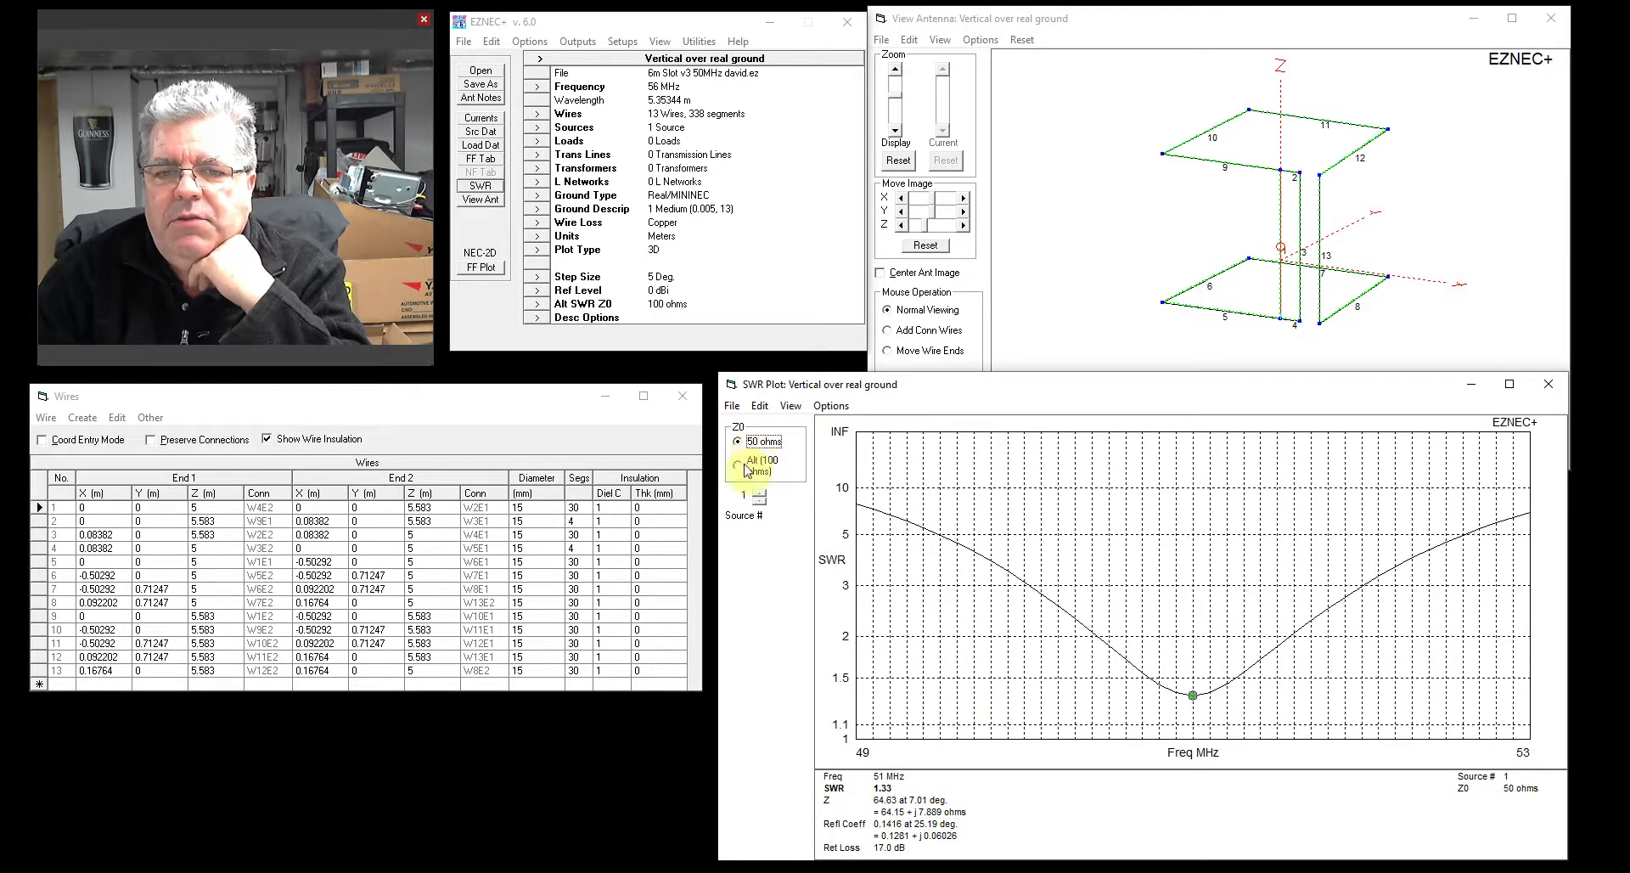
pyautogui.click(748, 468)
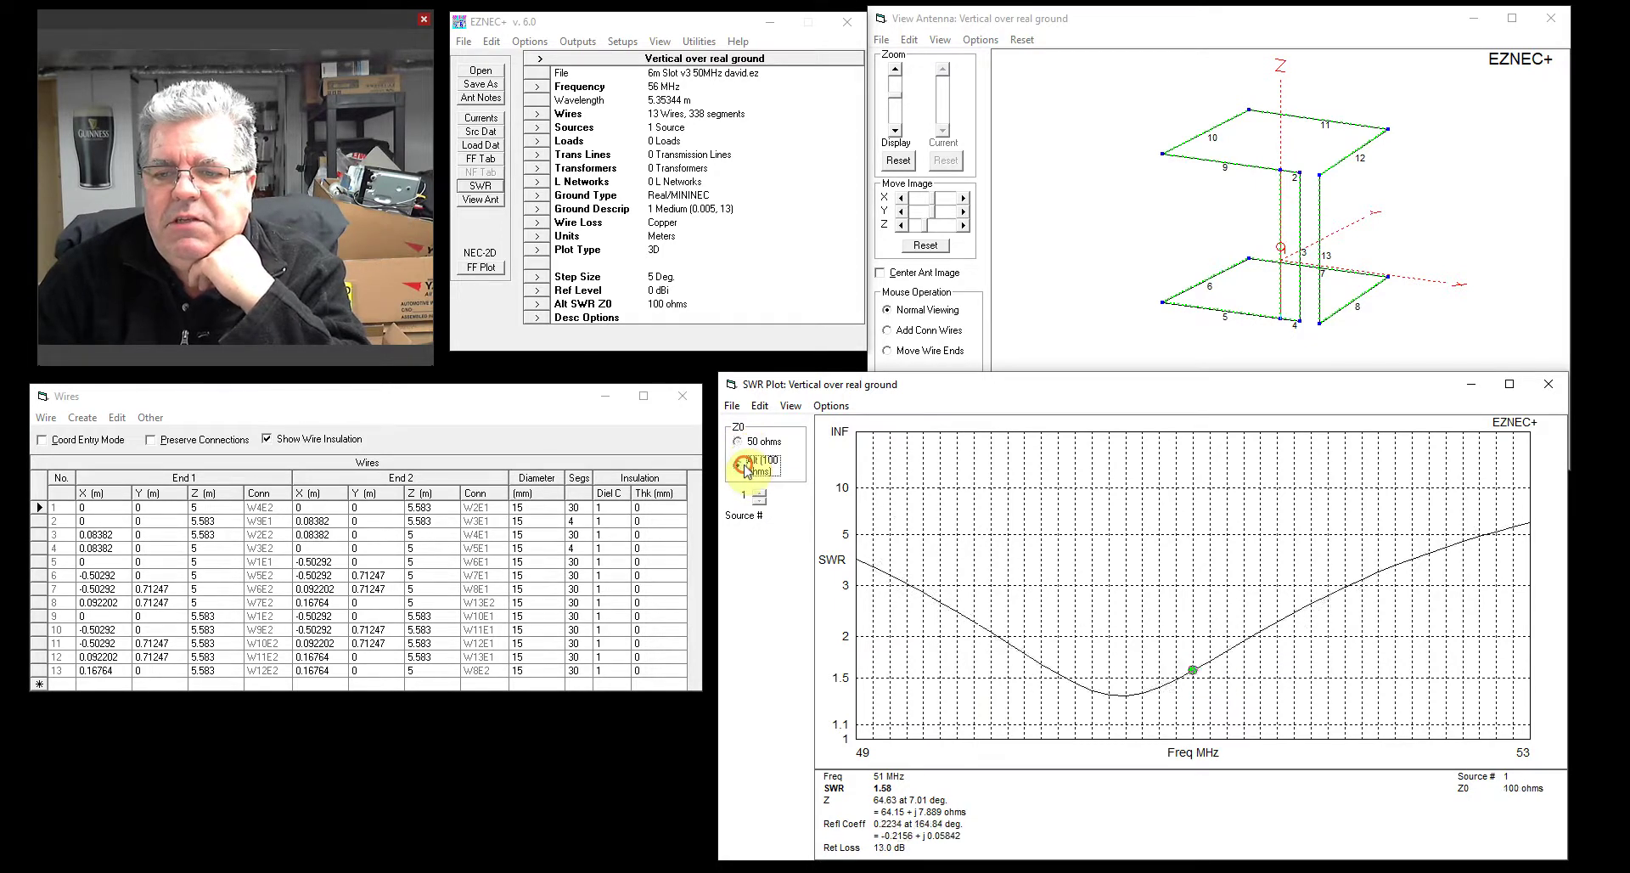
pyautogui.click(747, 444)
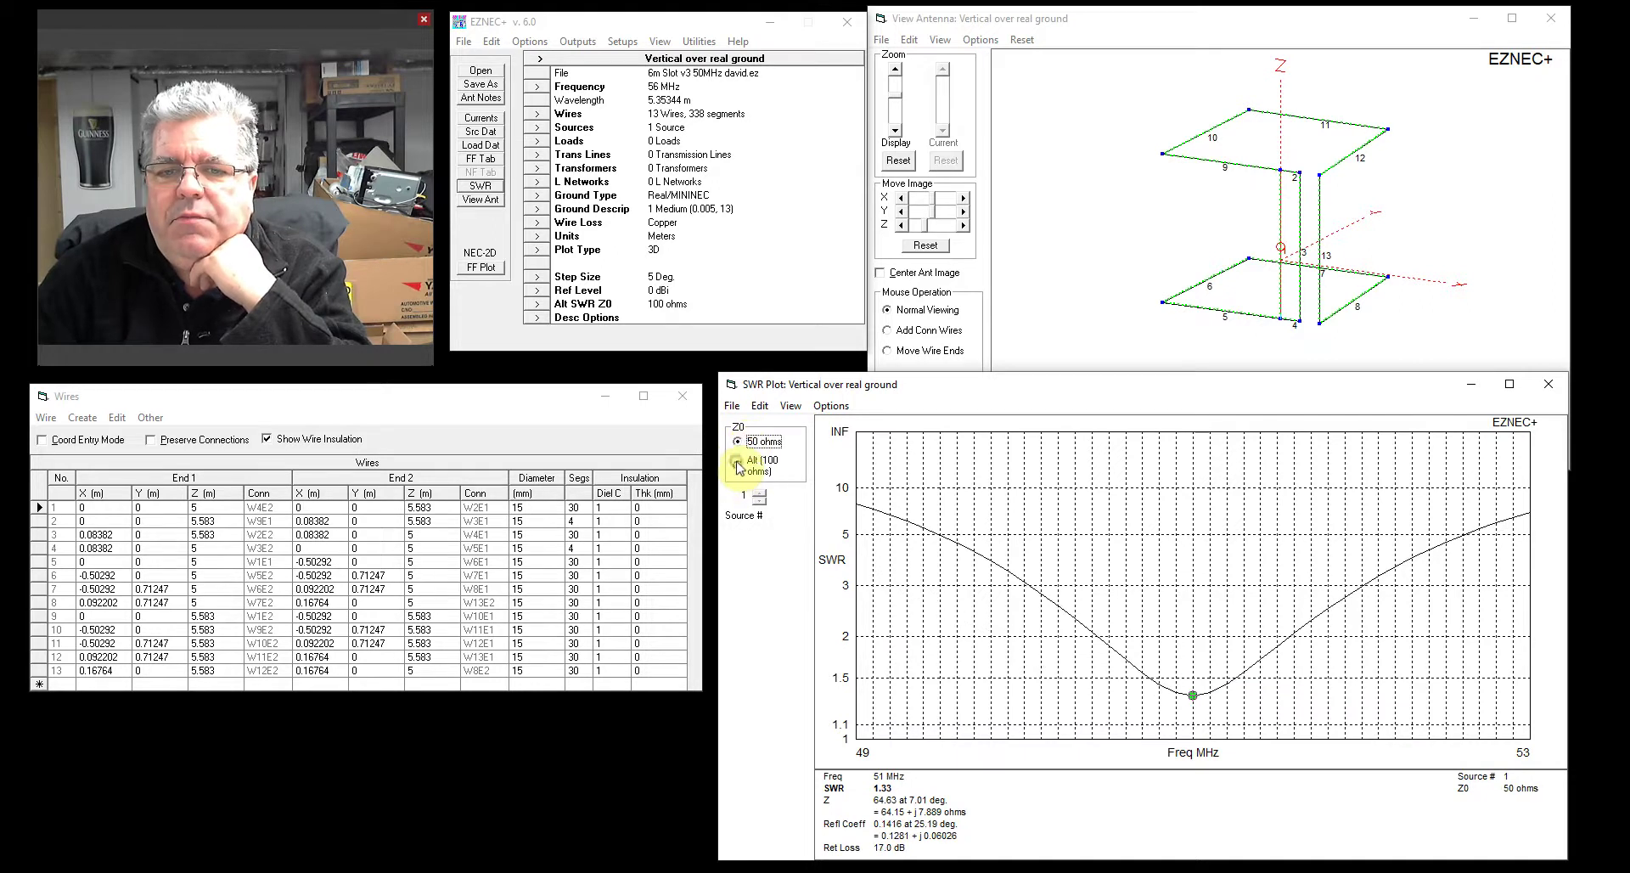
# Reference SWR to 100 ohms and read SWR 2.06 at 49.8 MHz
pyautogui.click(740, 468)
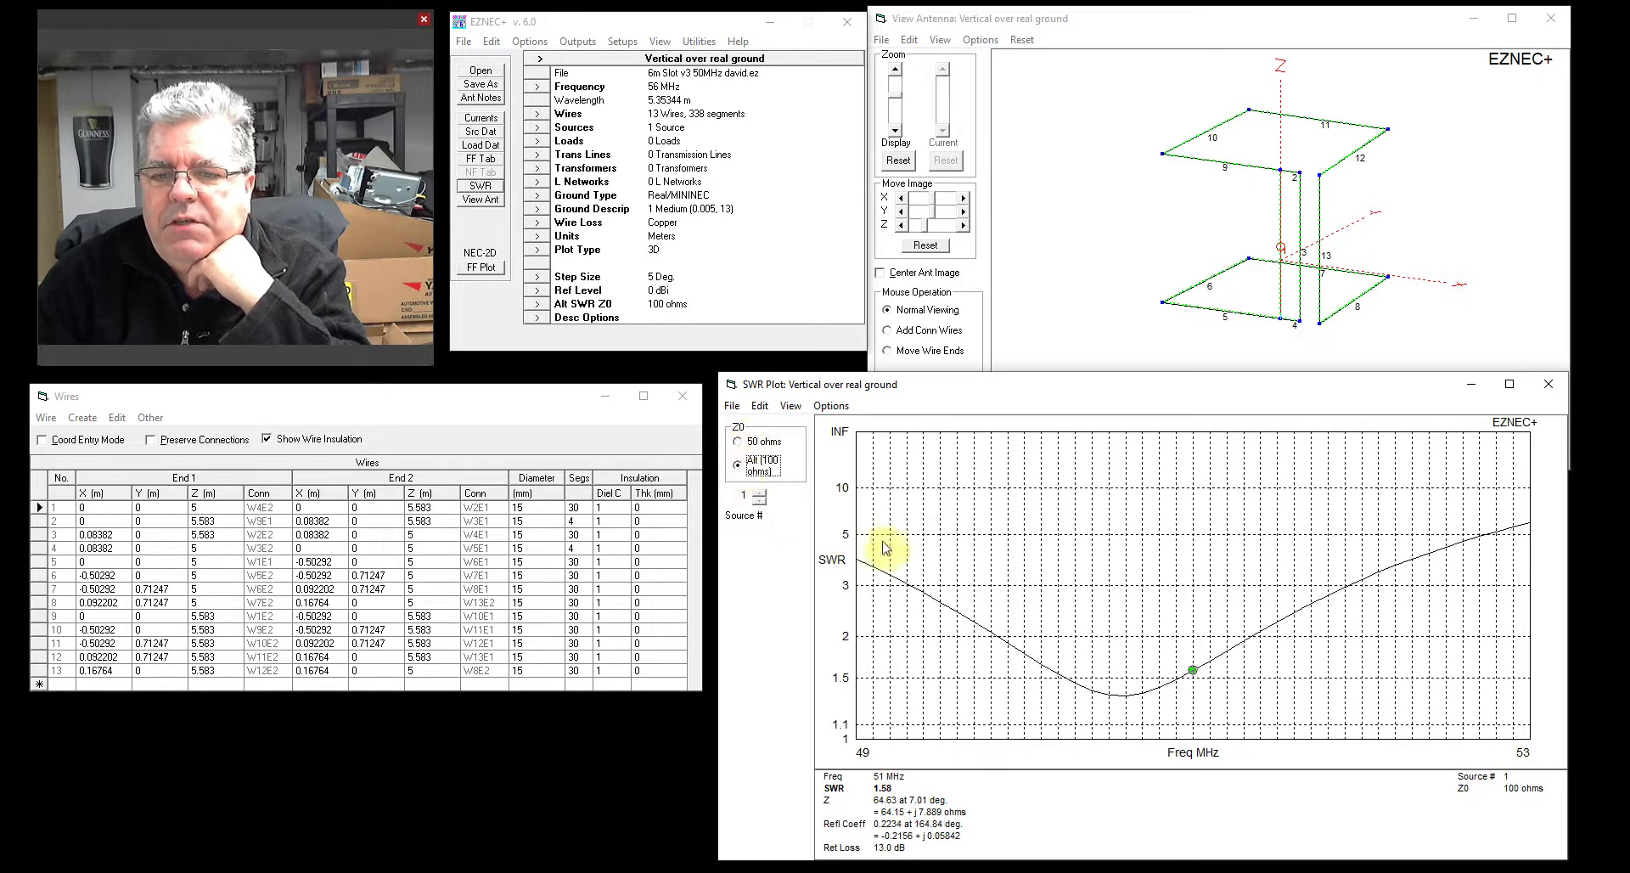
pyautogui.click(1003, 643)
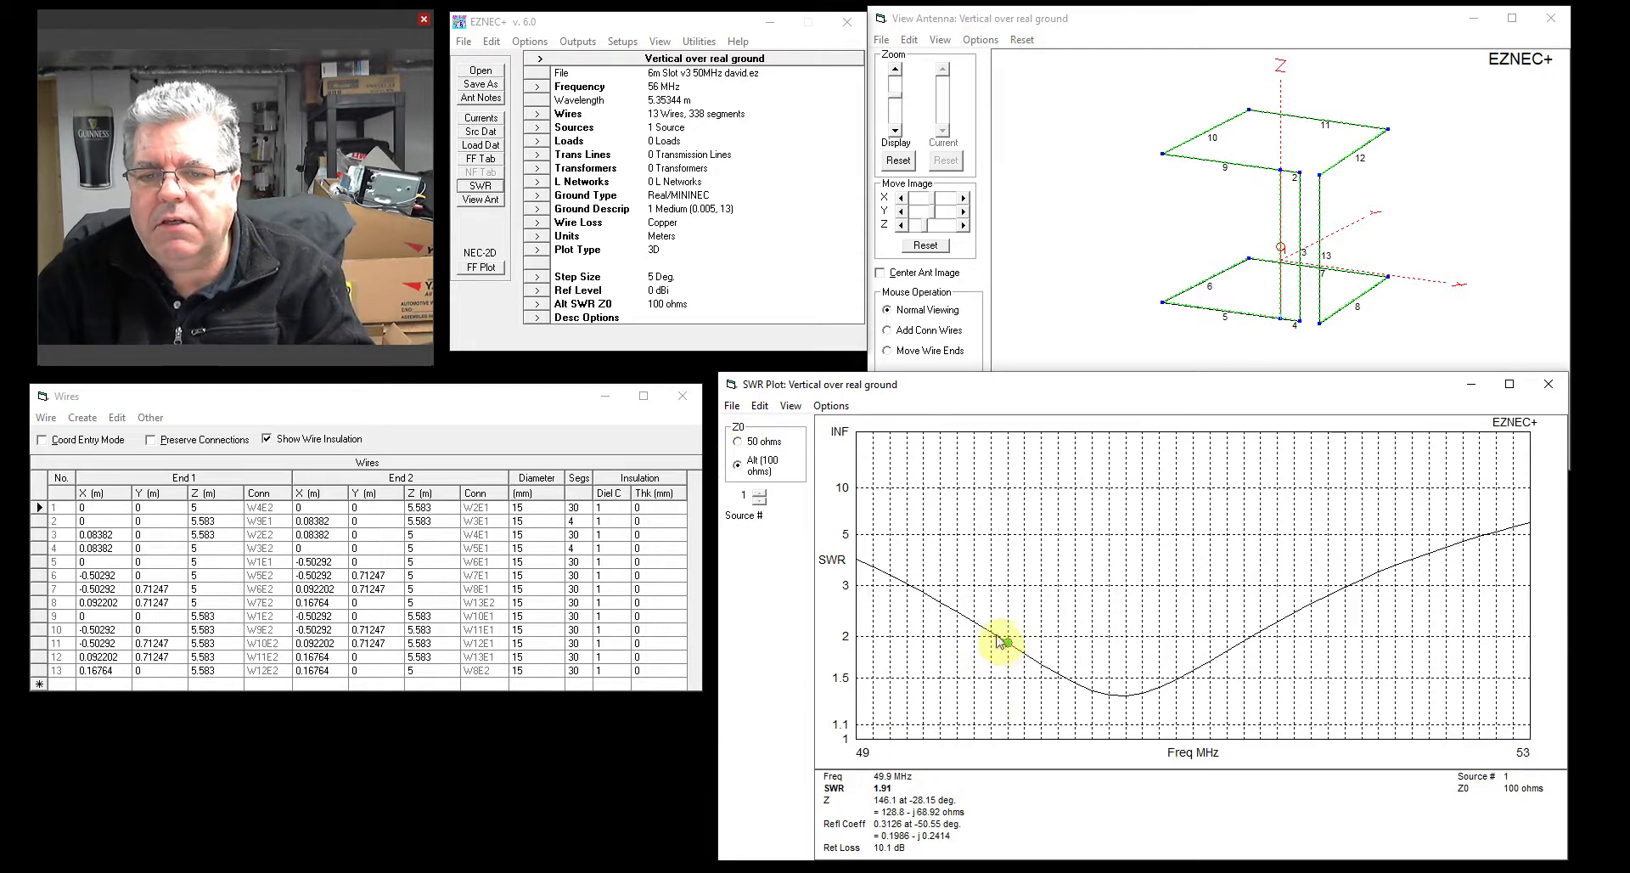
pyautogui.click(992, 642)
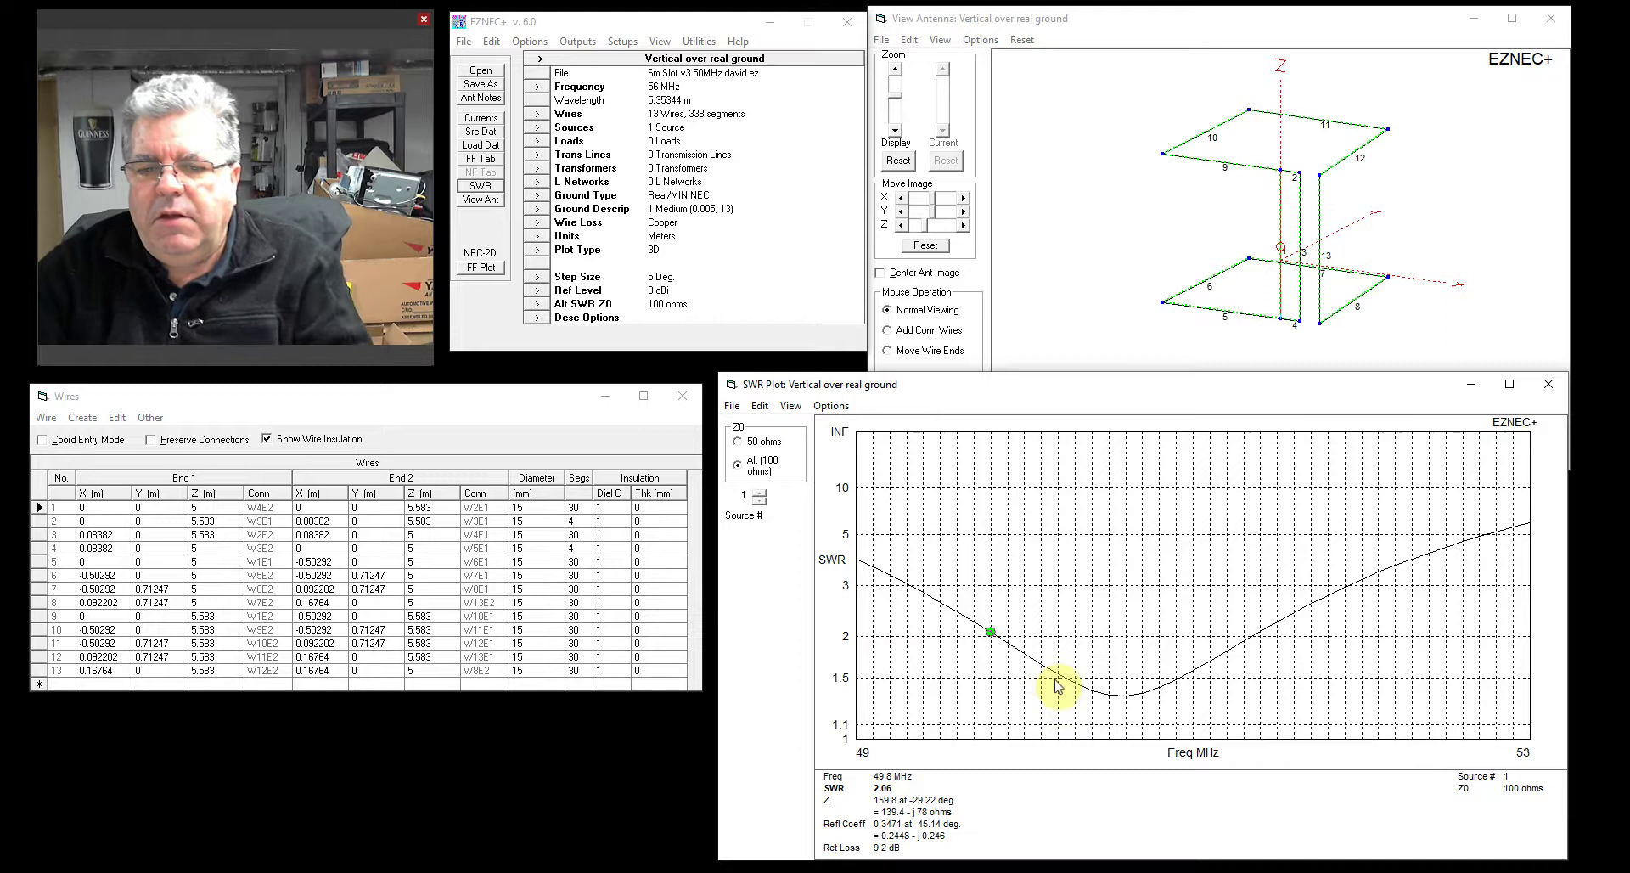
# Read SWR at 51.3 MHz, the minimum, 49.8 and 50.2 MHz, ending at 50.9 MHz (SWR 1.48)
pyautogui.click(1252, 637)
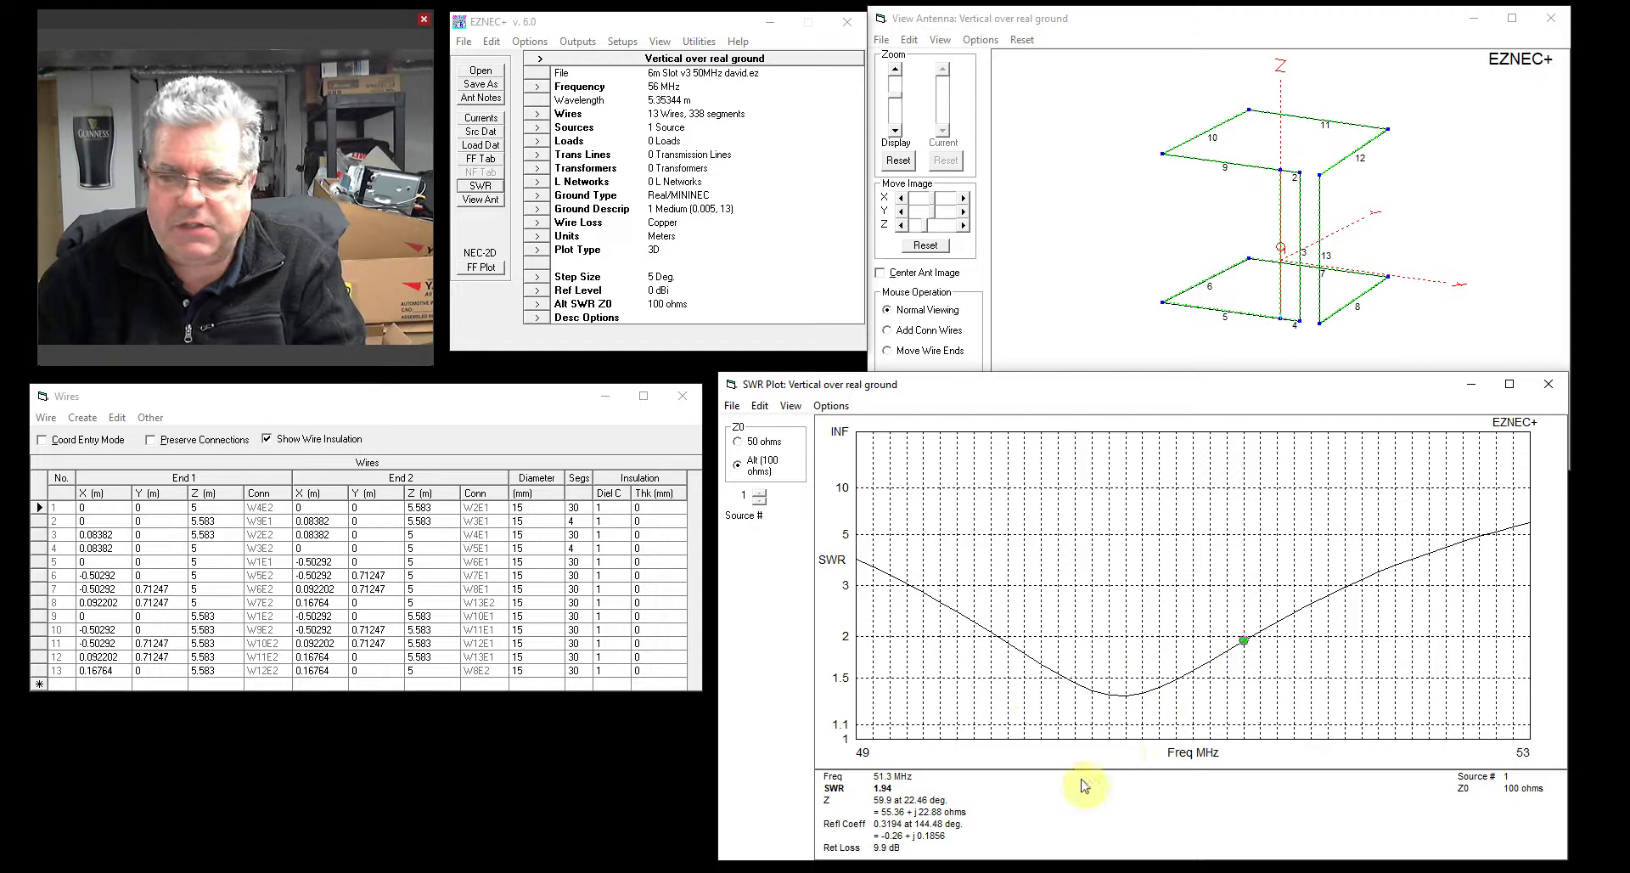
pyautogui.click(1121, 704)
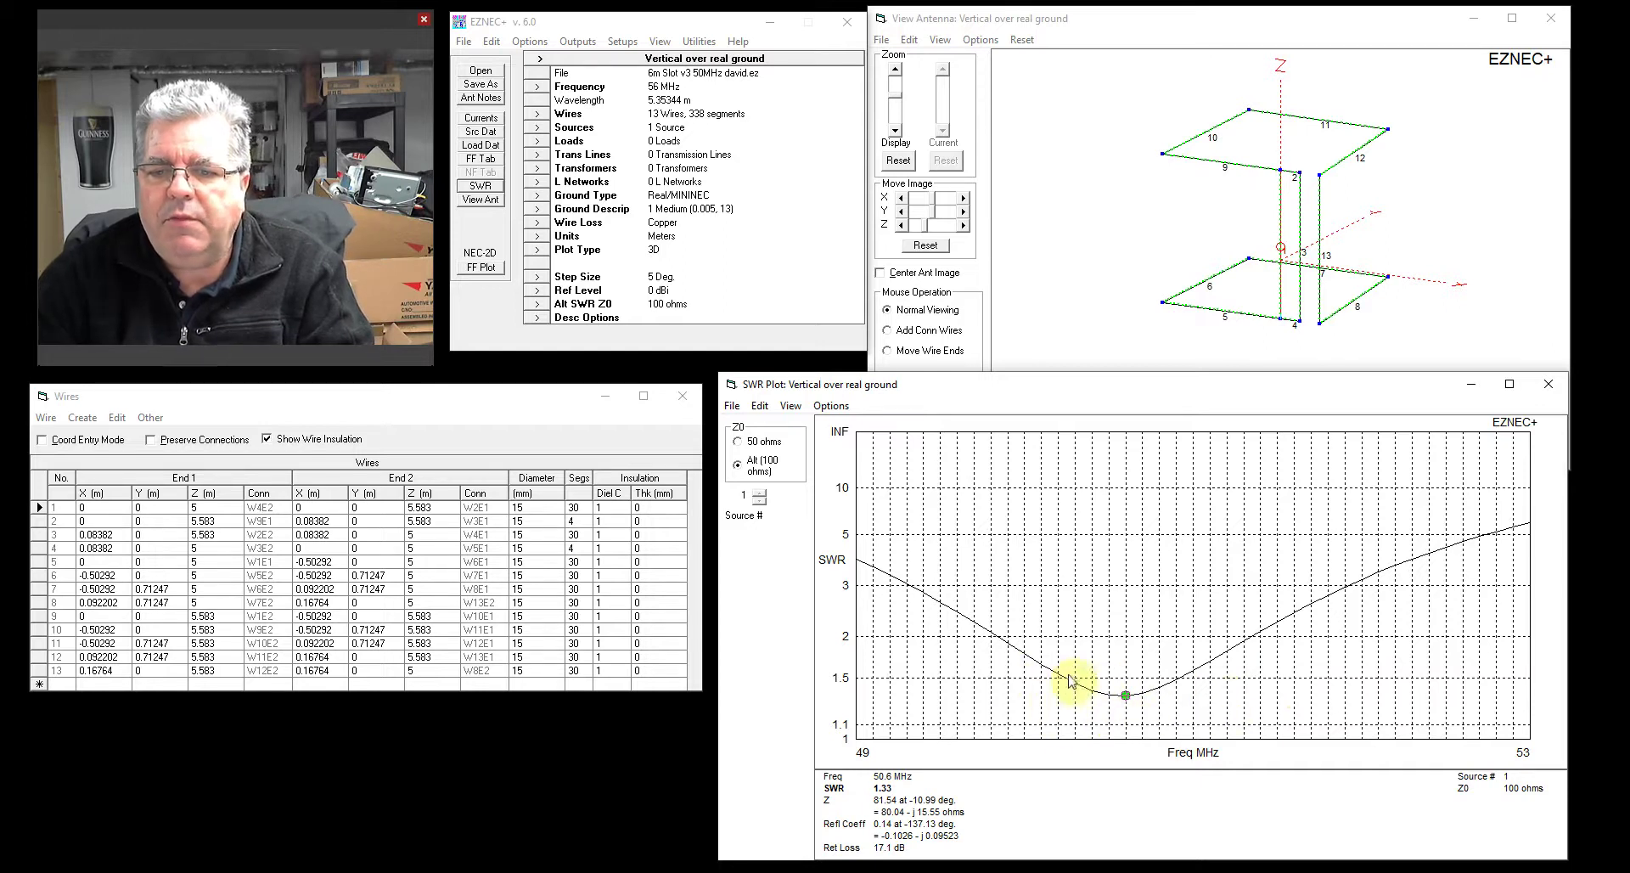
pyautogui.click(994, 639)
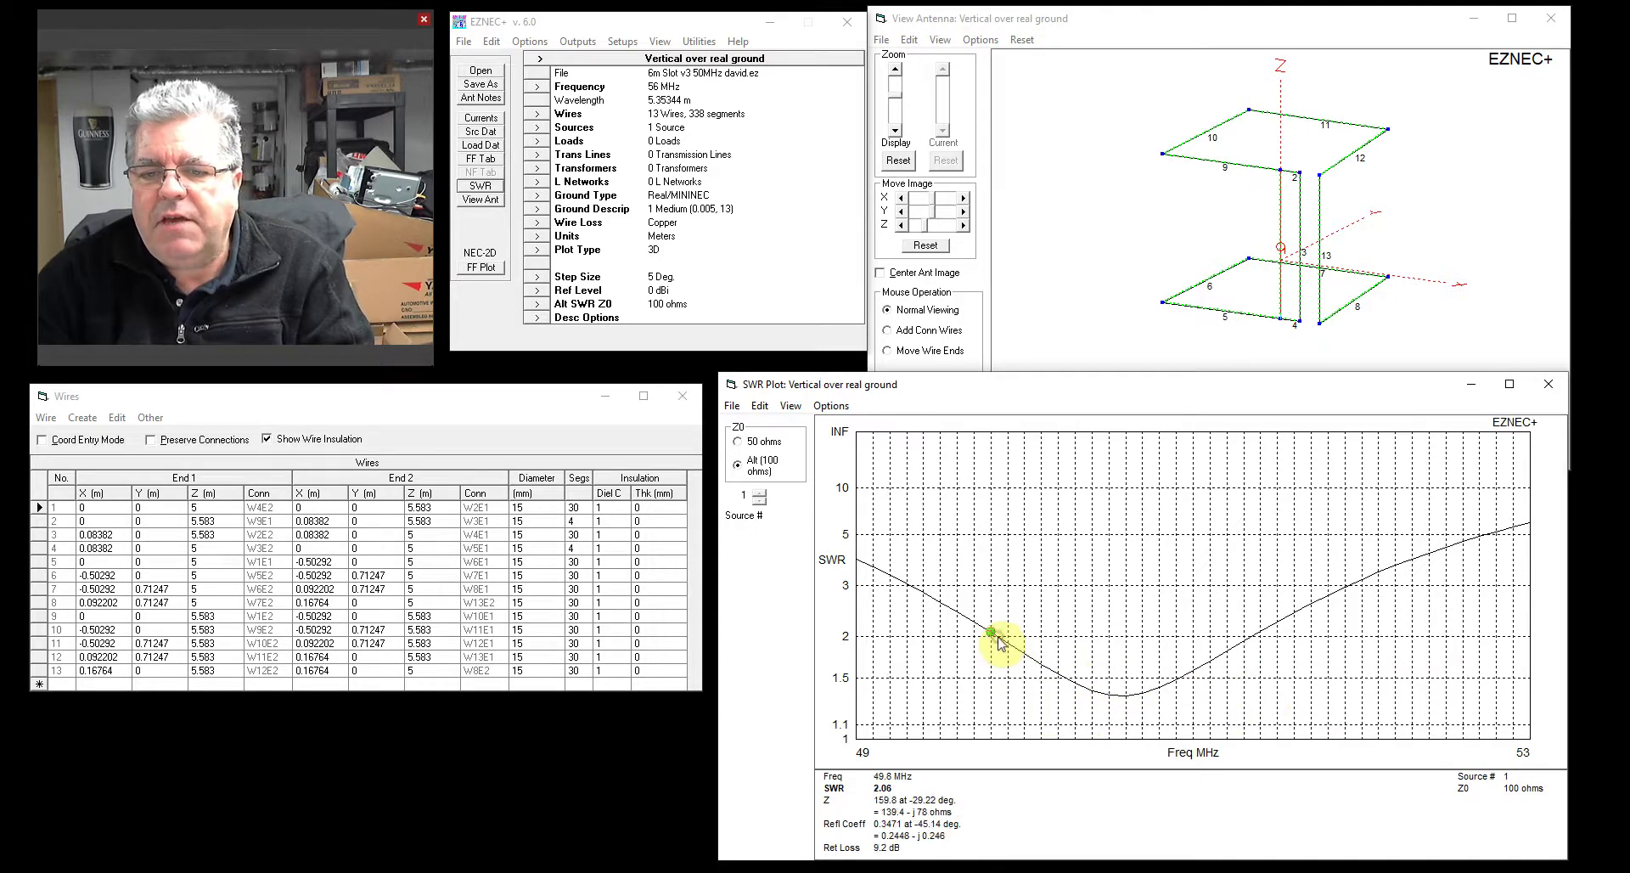
pyautogui.click(1253, 643)
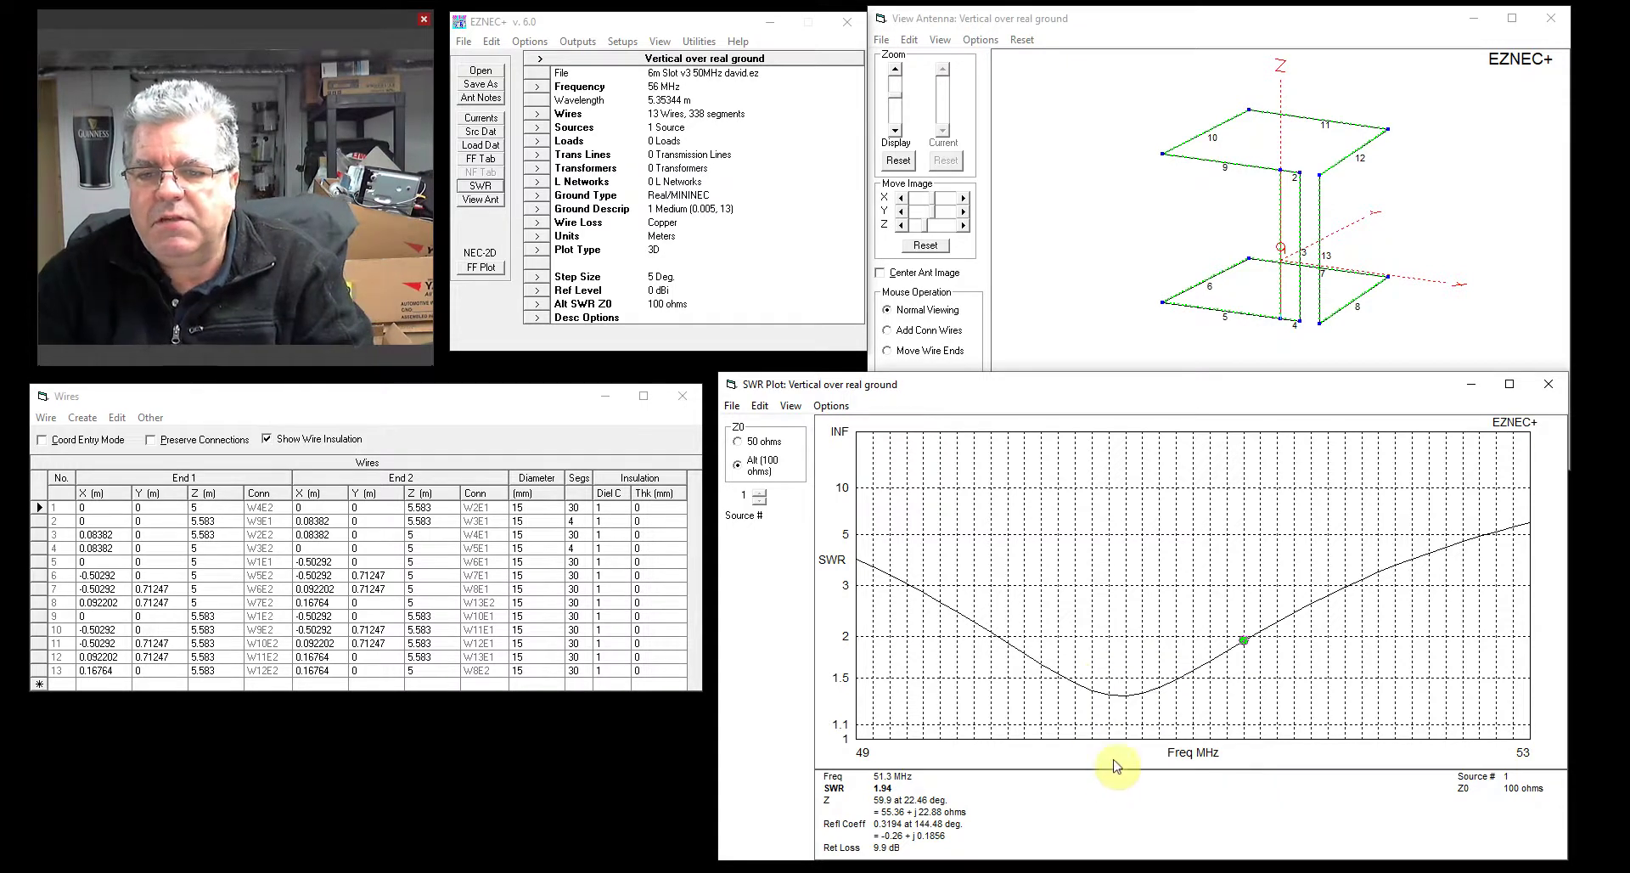
pyautogui.click(1066, 684)
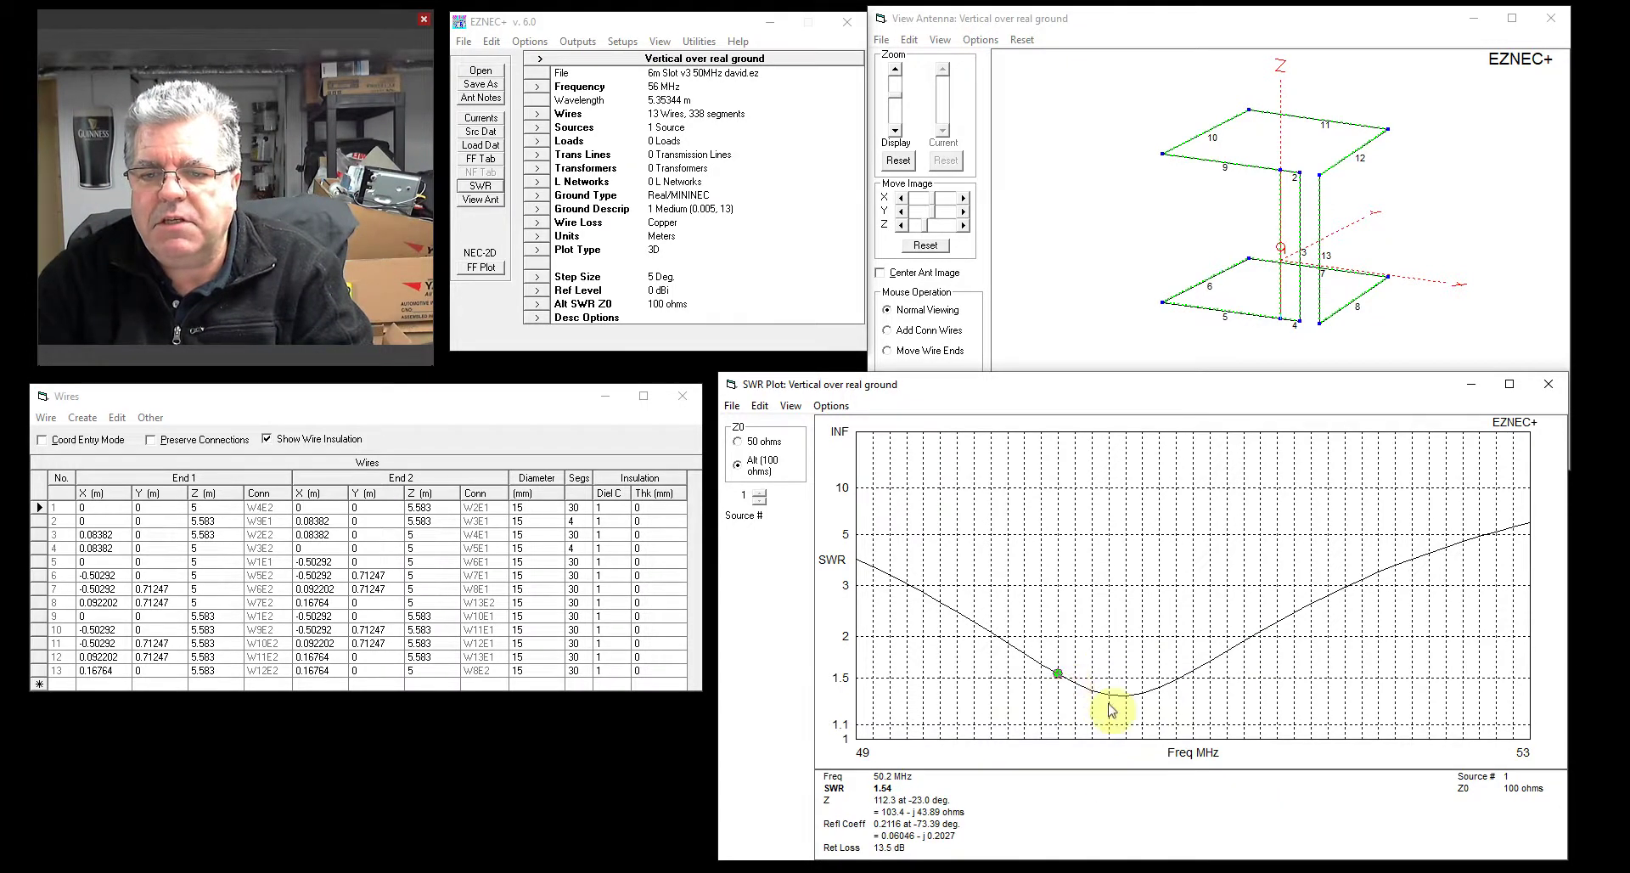
pyautogui.click(1178, 678)
pyautogui.click(1068, 675)
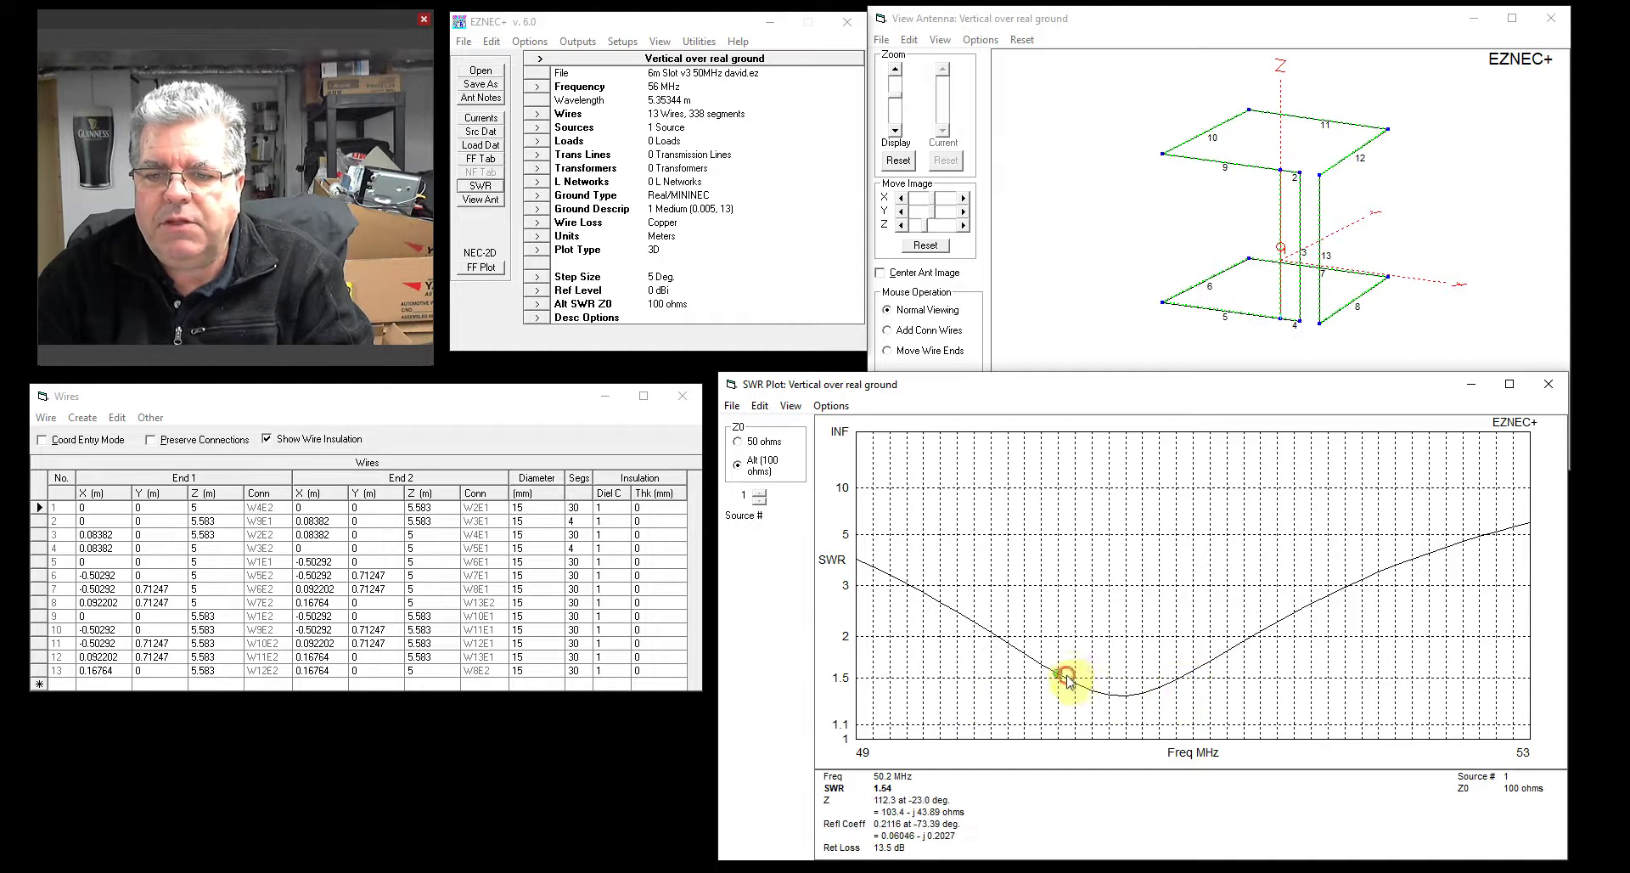
pyautogui.click(1182, 681)
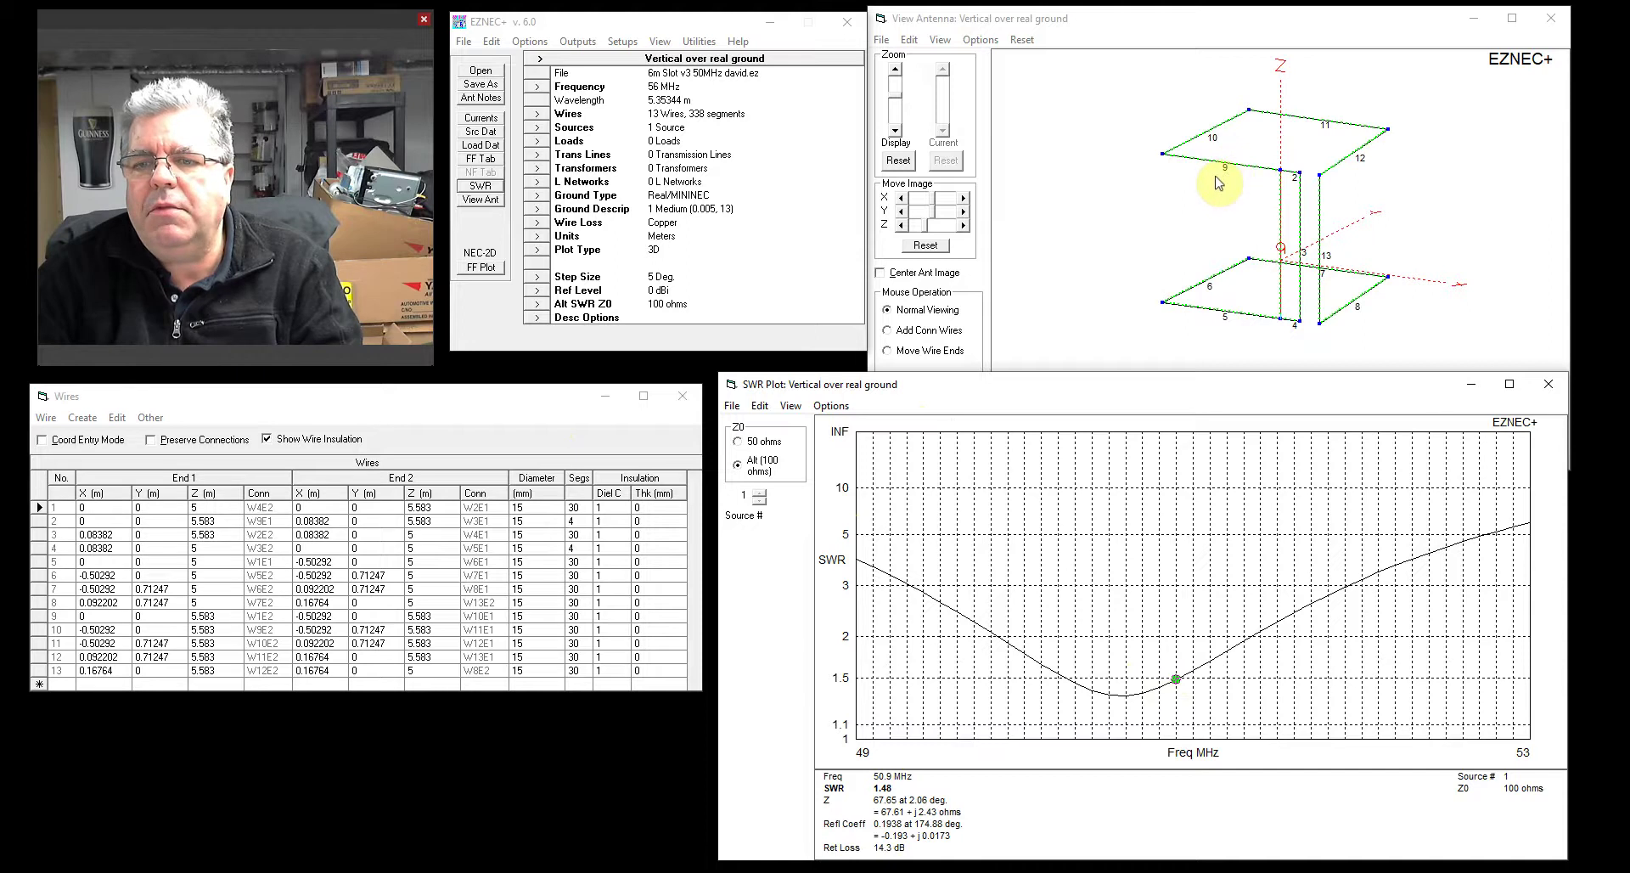
# Inspect wire 3's End 1 X coordinate and wire 9's details, and read SWR at 49.9 MHz
pyautogui.click(102, 531)
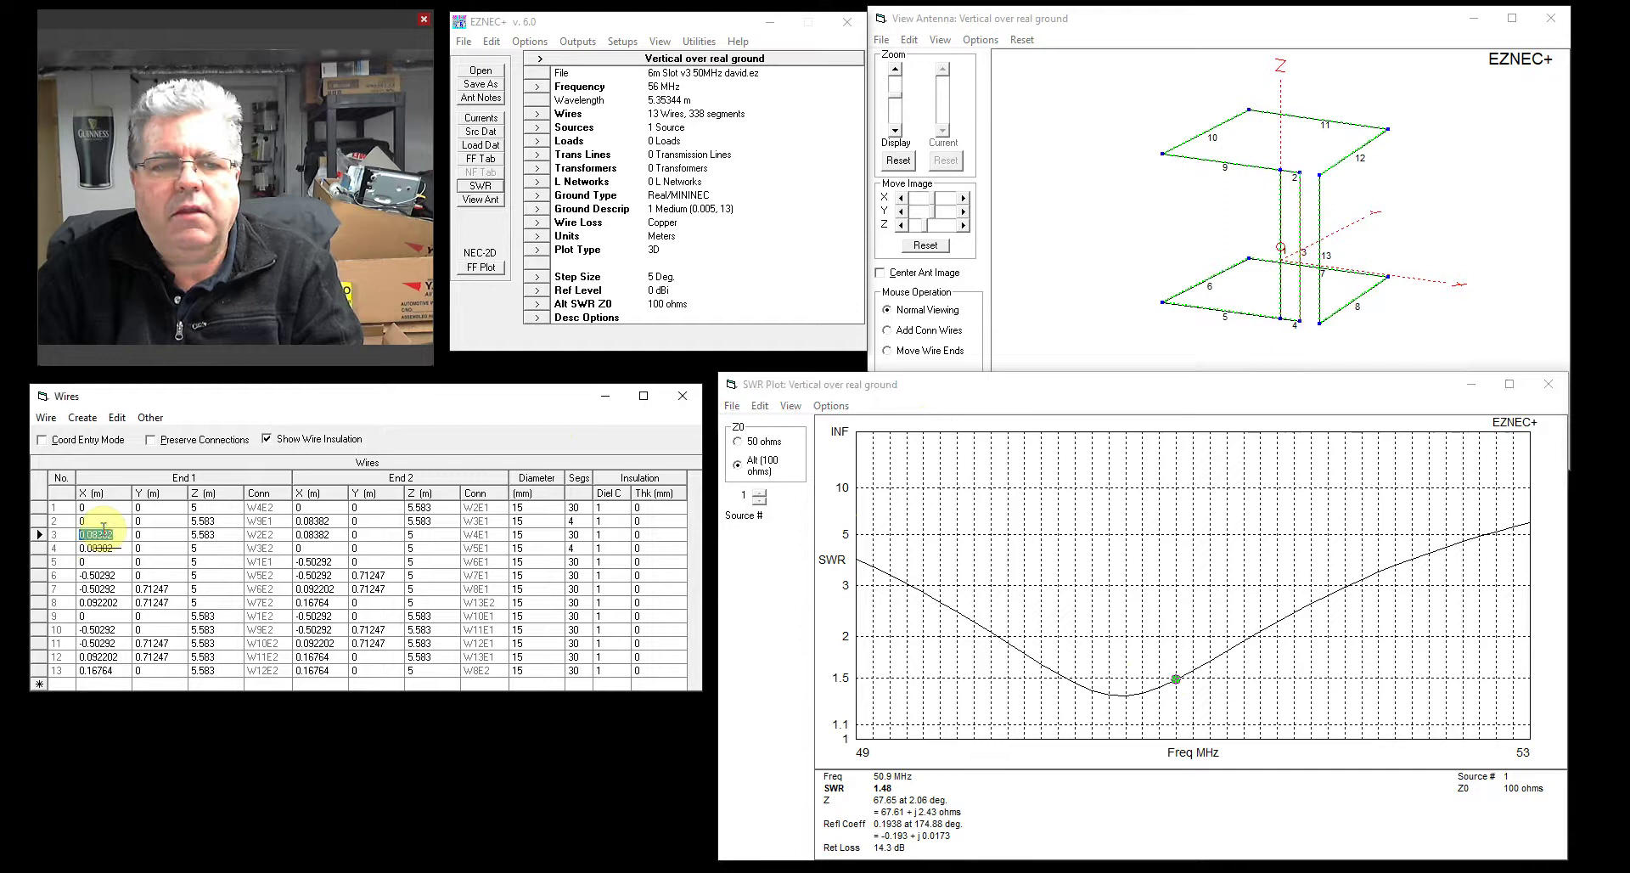
pyautogui.click(1245, 172)
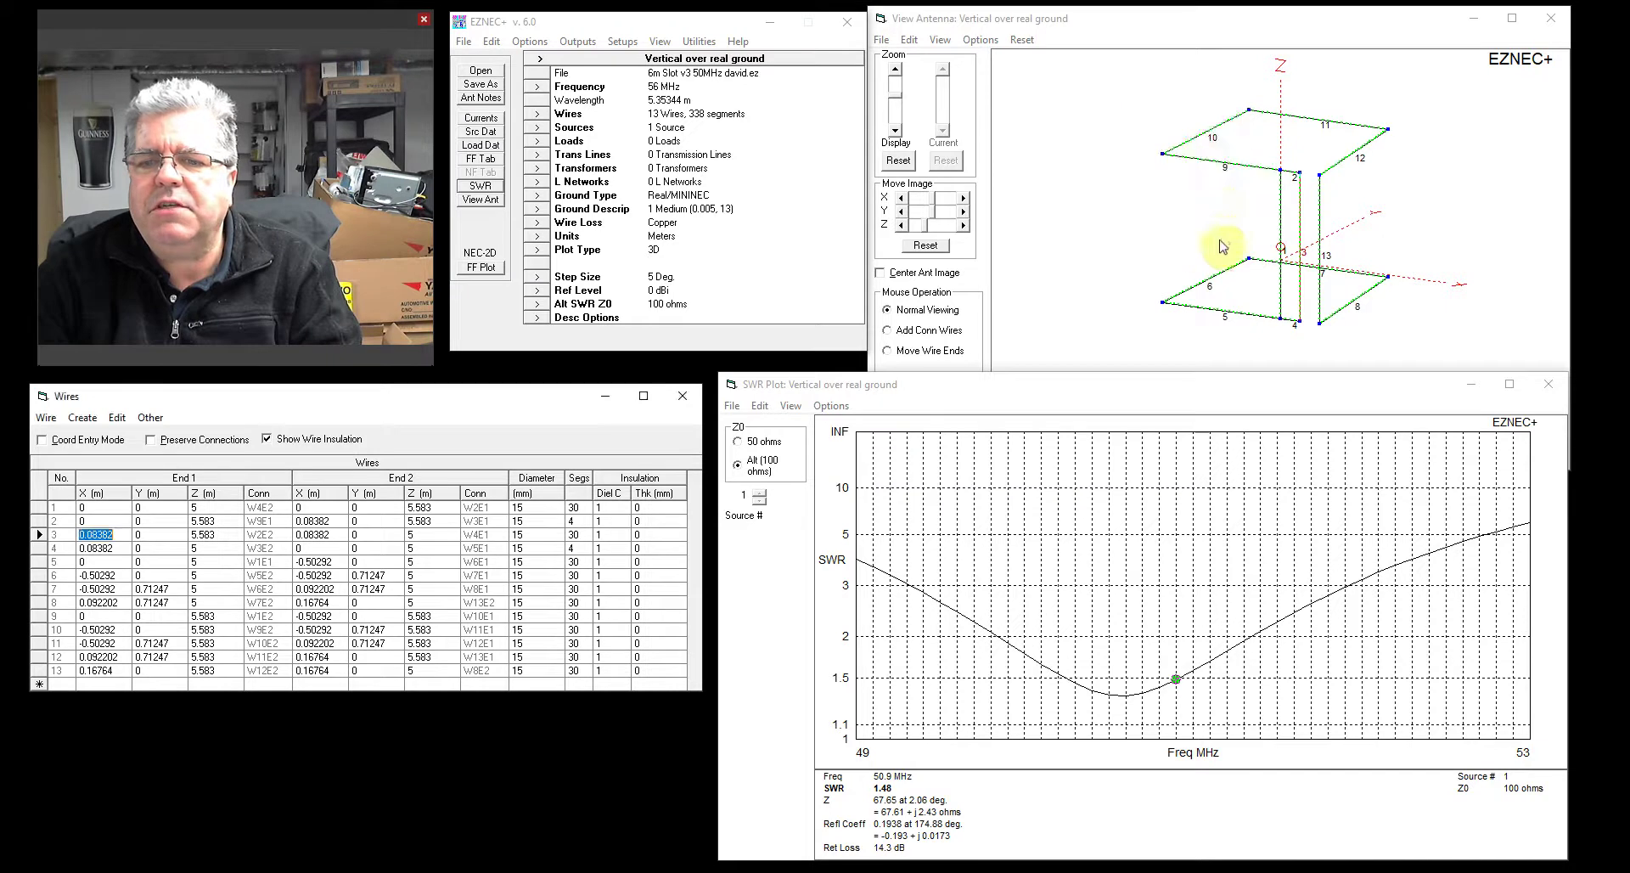
pyautogui.click(1008, 640)
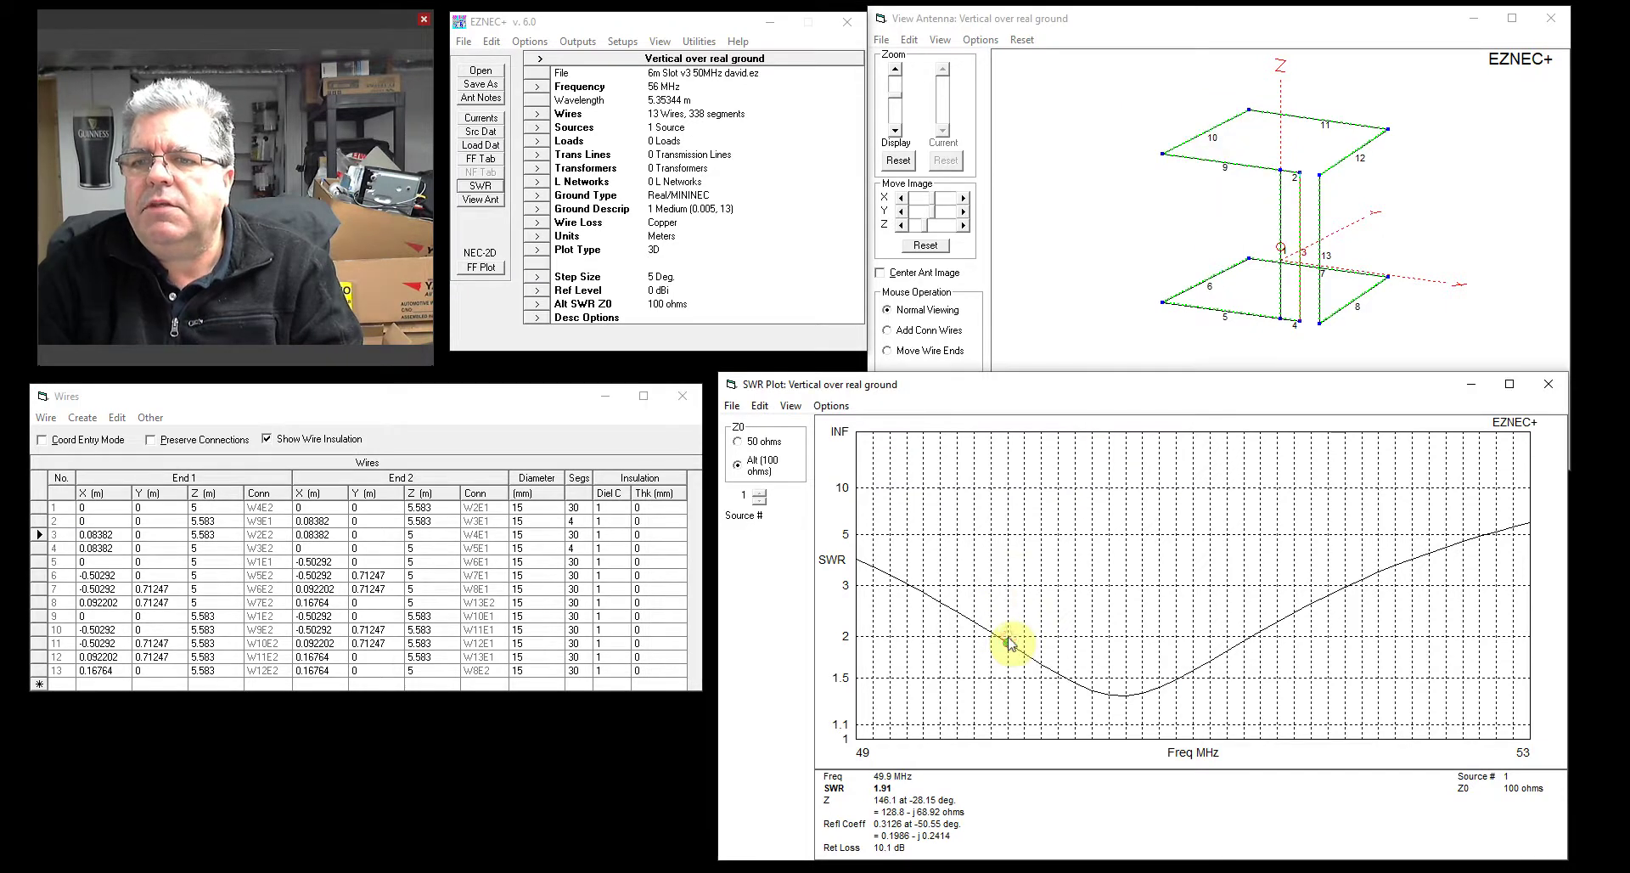
# Check wire info in the antenna view, then show the forum's copper-pipe cut-length diagram
pyautogui.click(1150, 214)
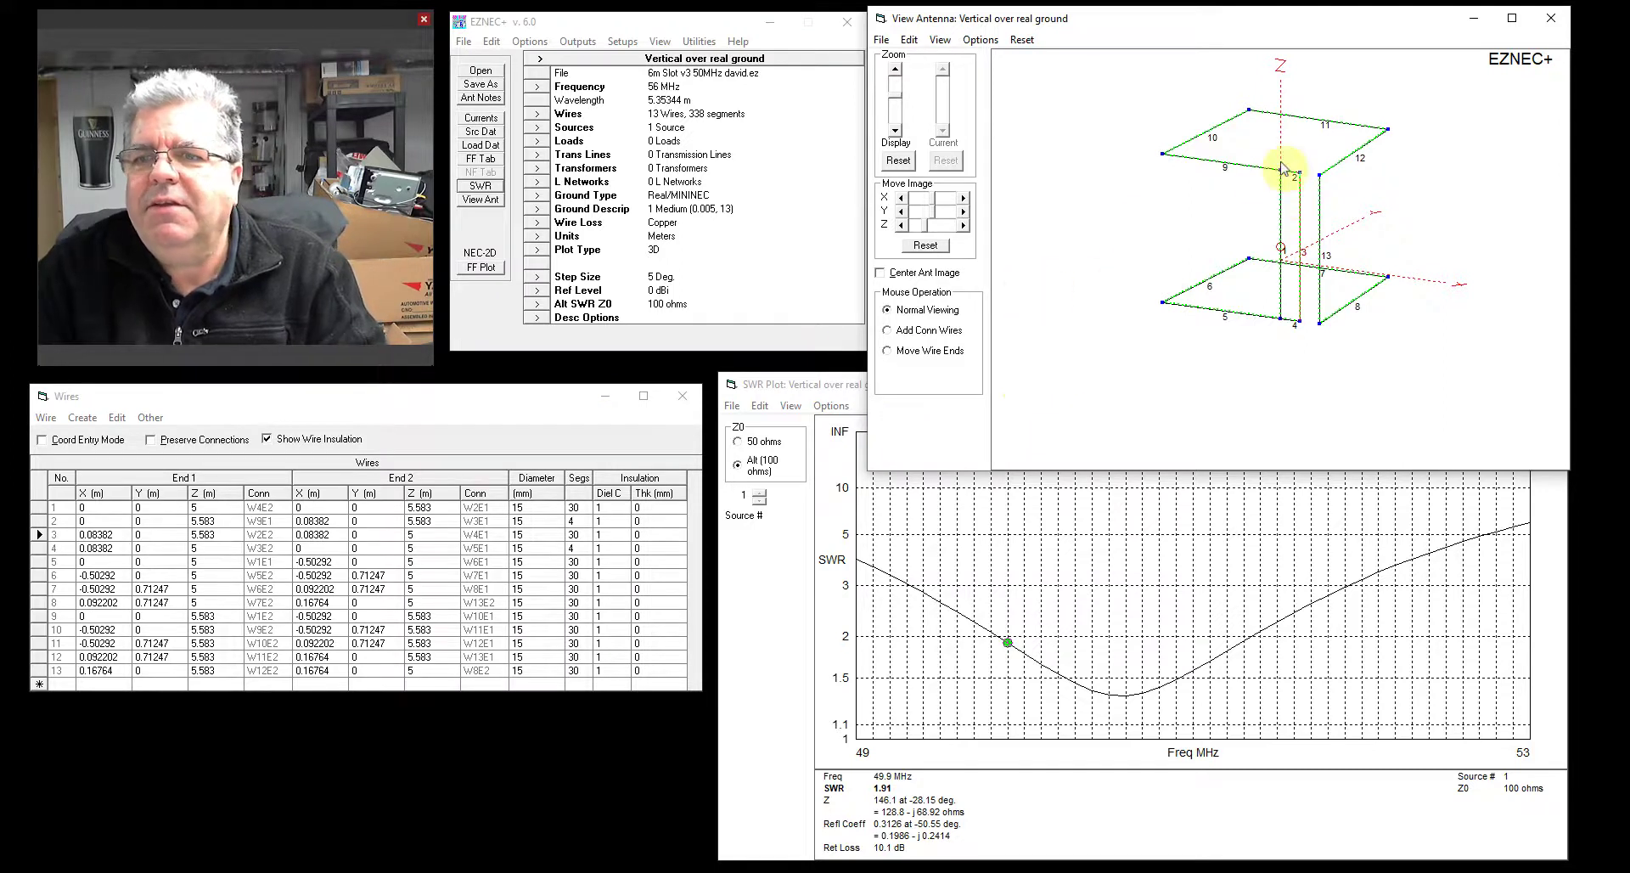
pyautogui.moveTo(1252, 173)
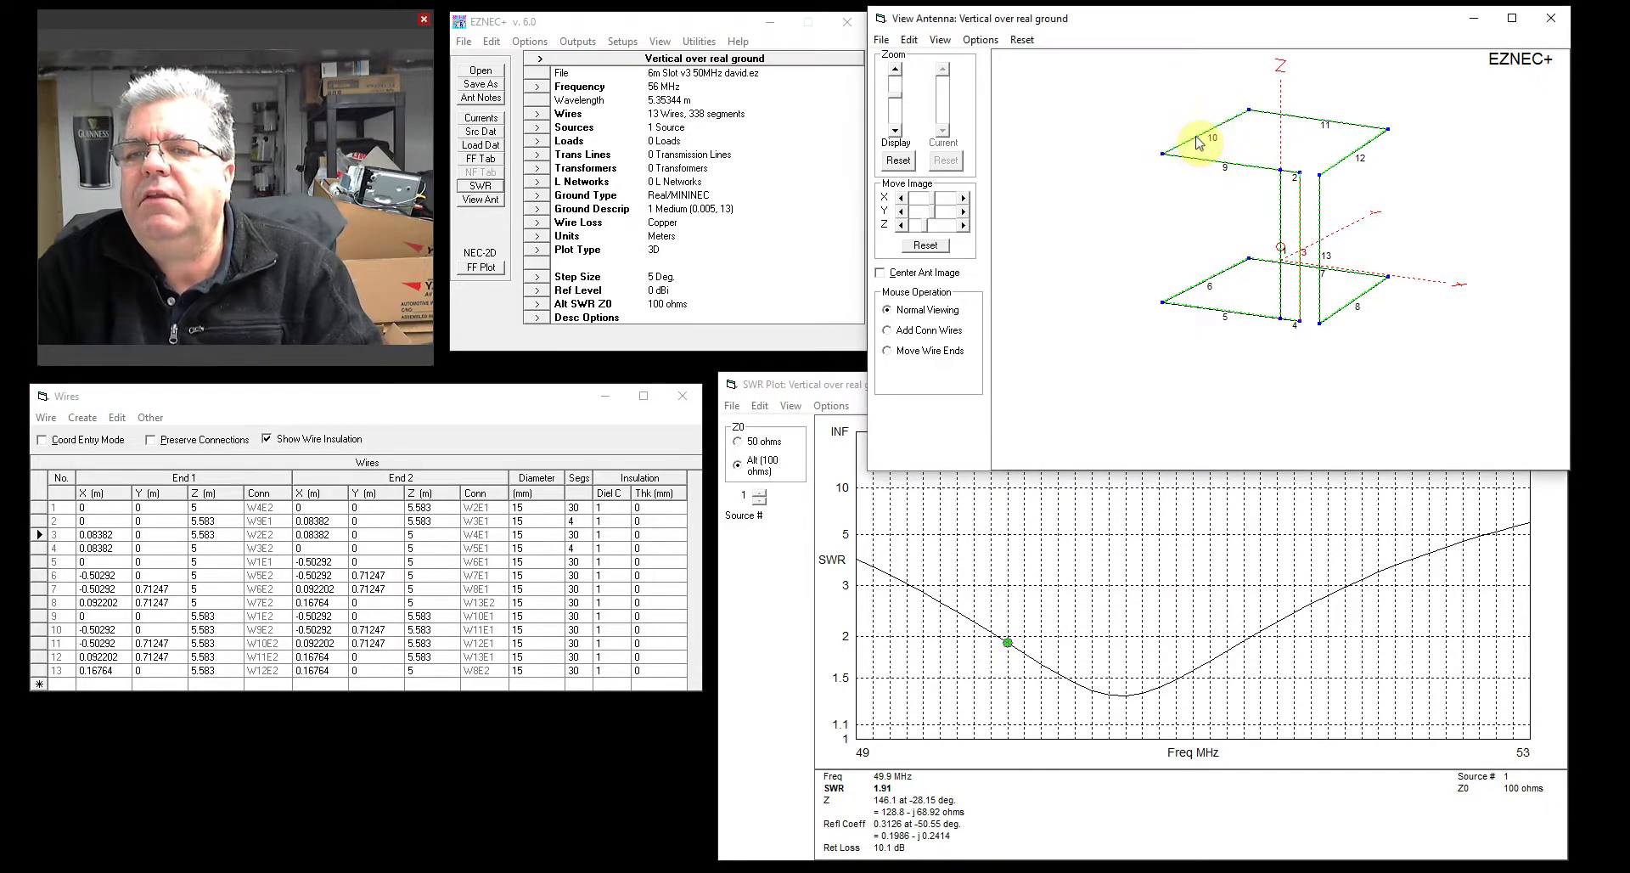
pyautogui.moveTo(1198, 142)
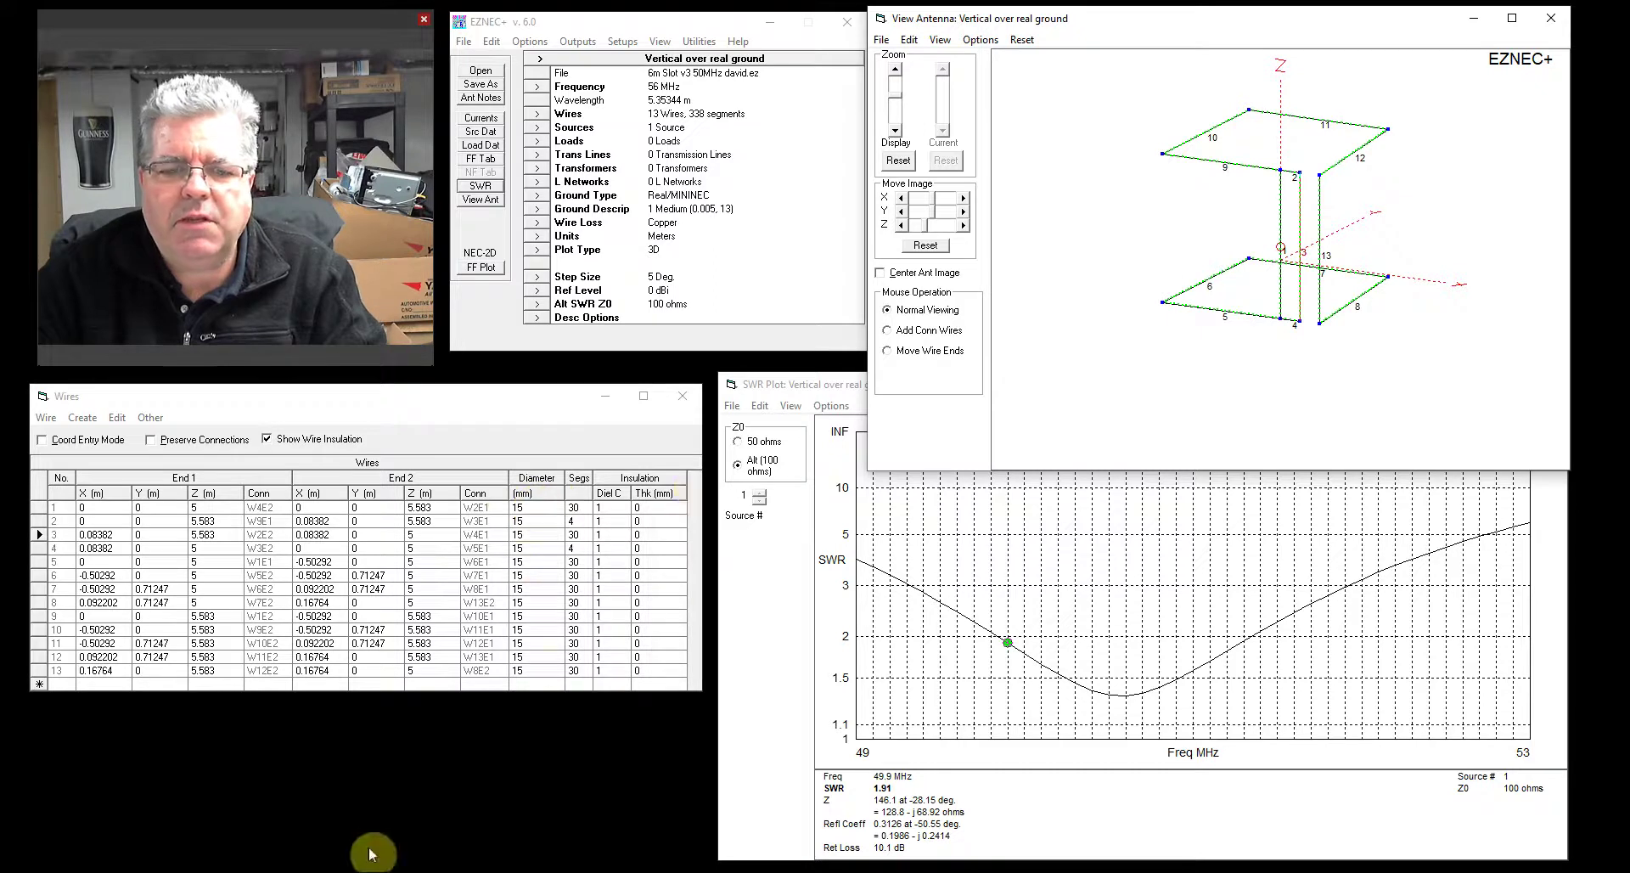
pyautogui.click(484, 872)
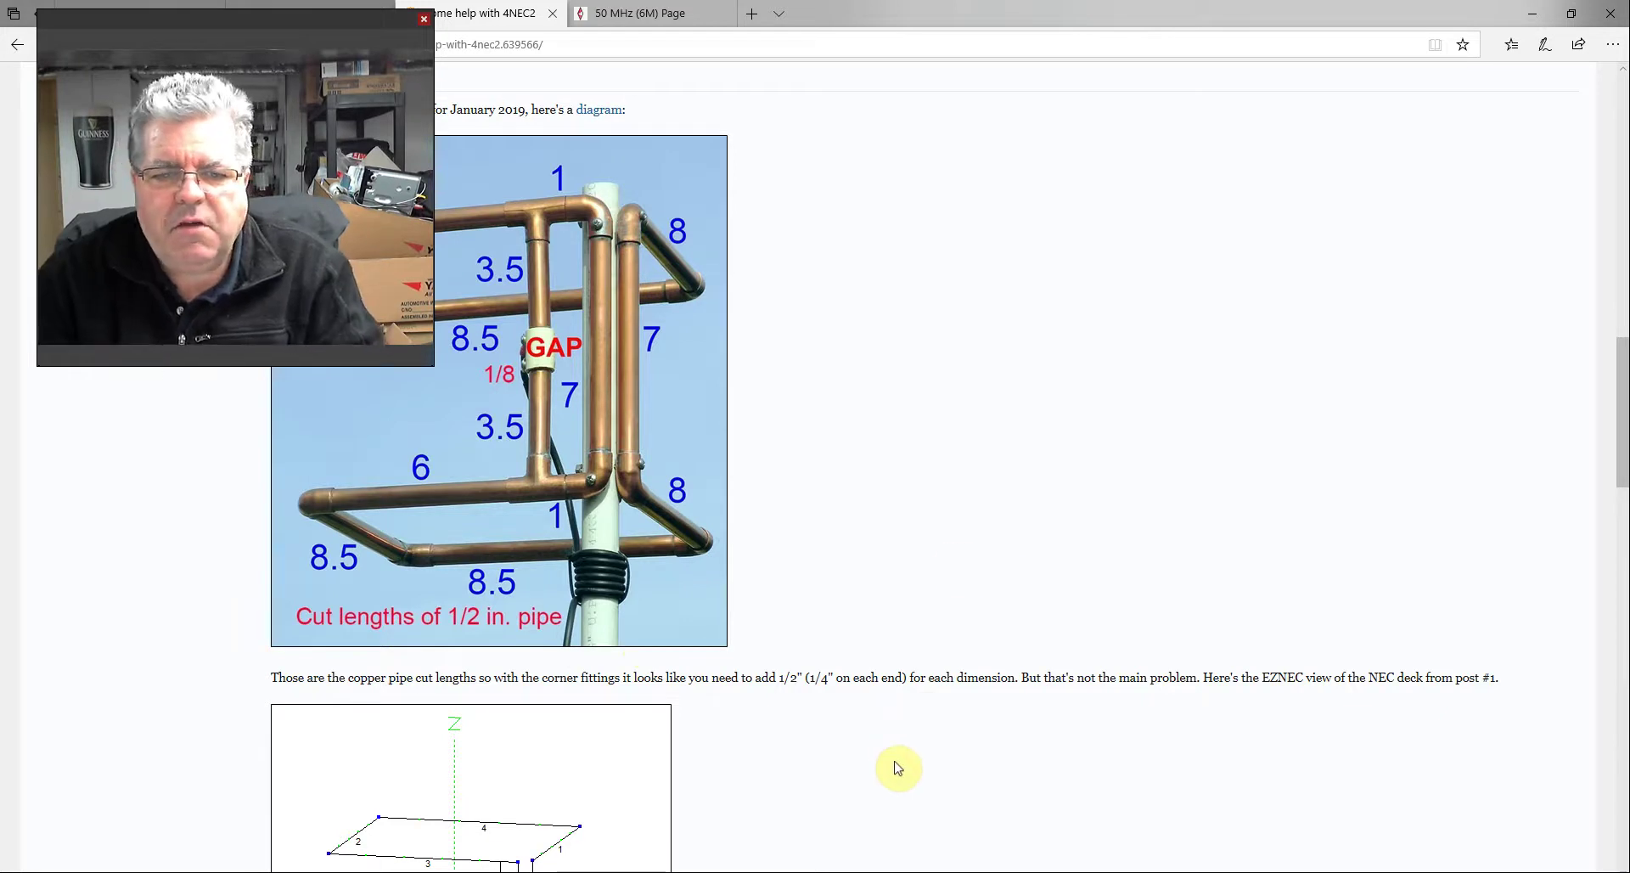
# Minimize the forum browser to bring the EZNEC+ model windows back
pyautogui.click(1544, 12)
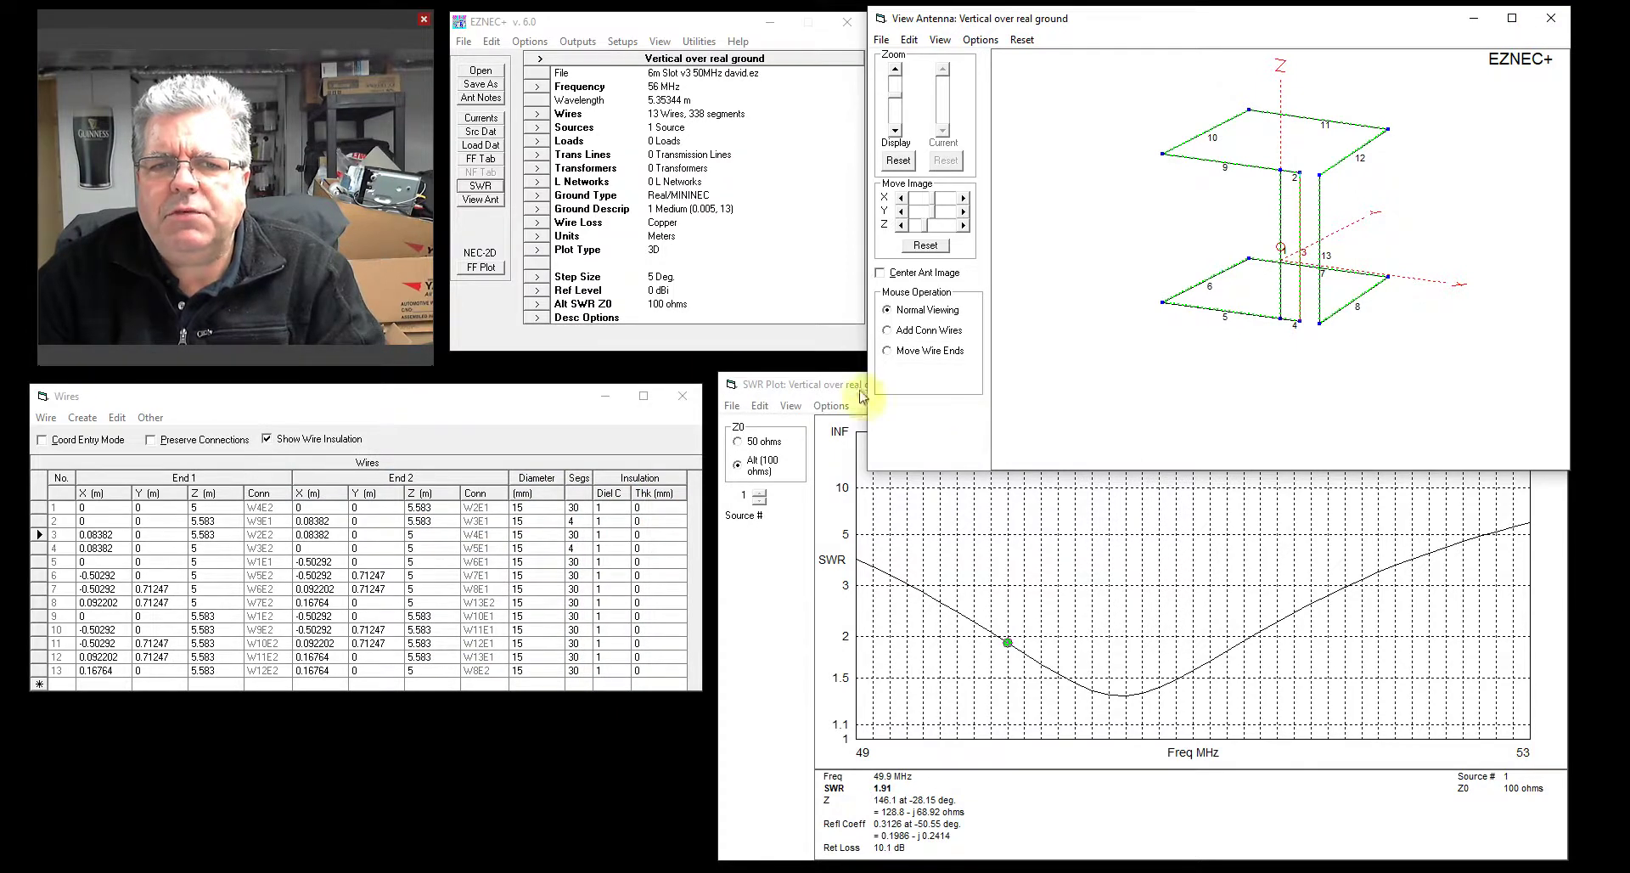
# Compute the far-field pattern and highlight an elevation slice in the 3D plot
pyautogui.click(481, 267)
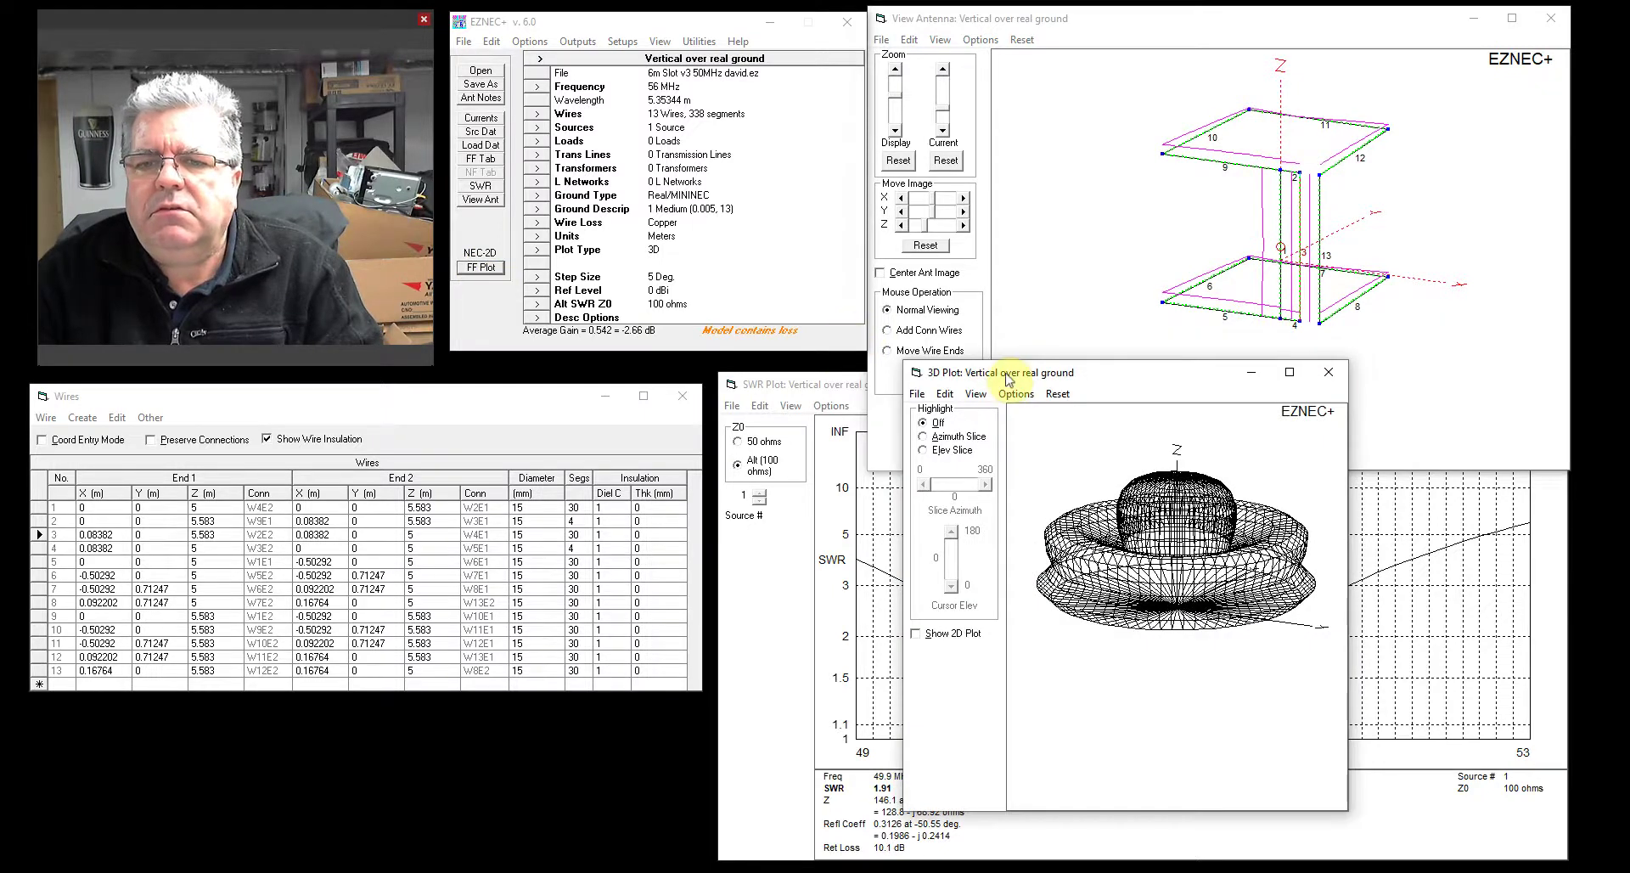
pyautogui.moveTo(1028, 374); pyautogui.dragTo(831, 282)
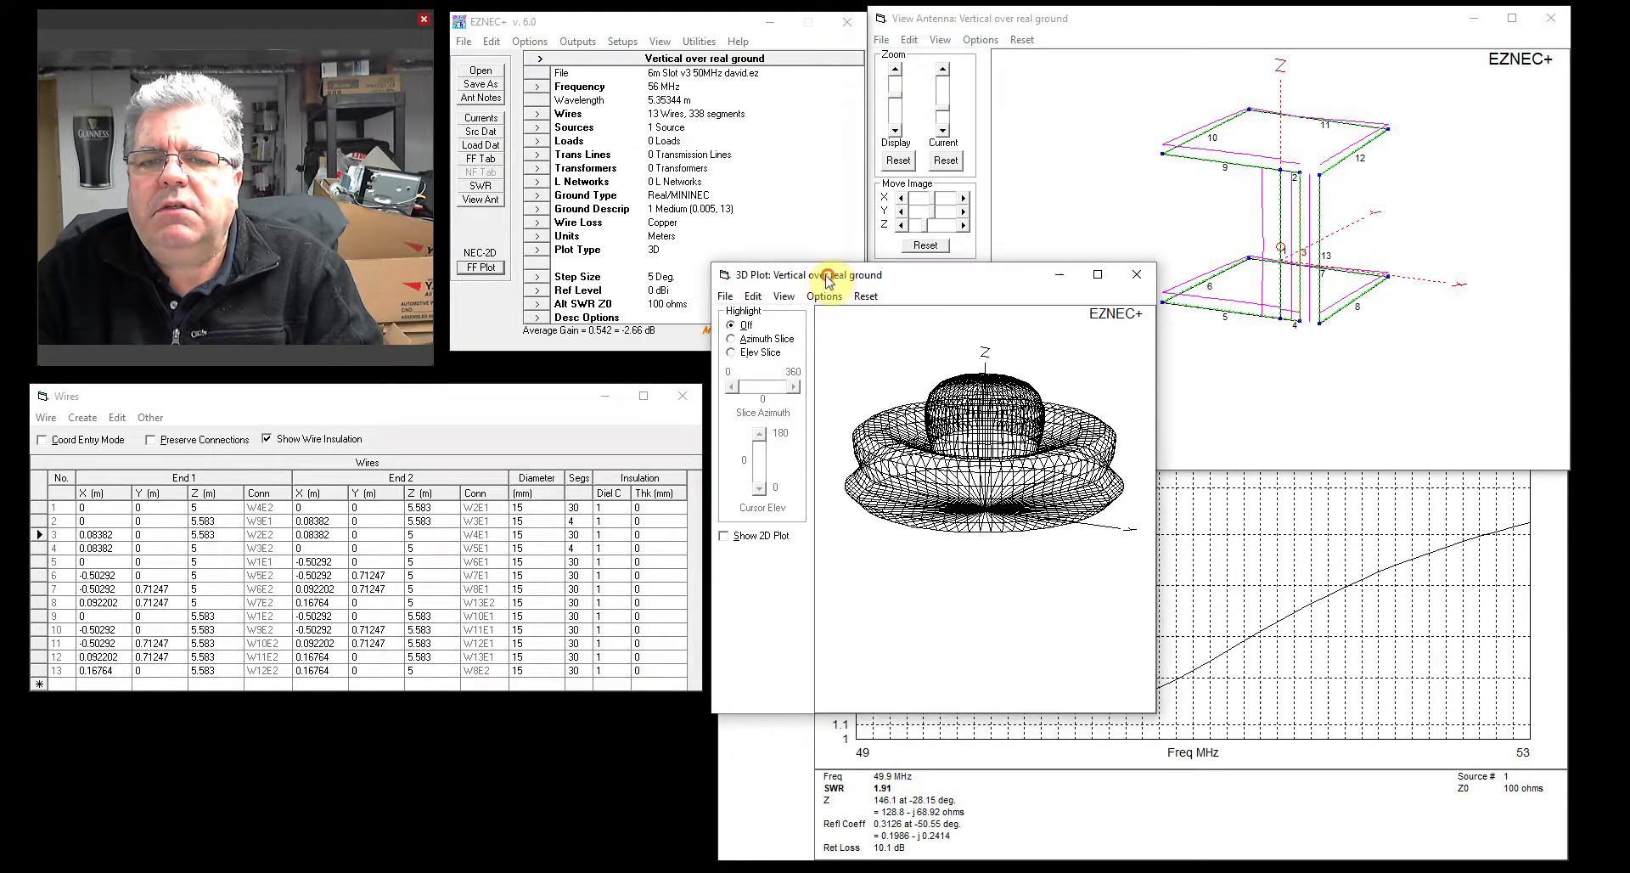
pyautogui.click(750, 355)
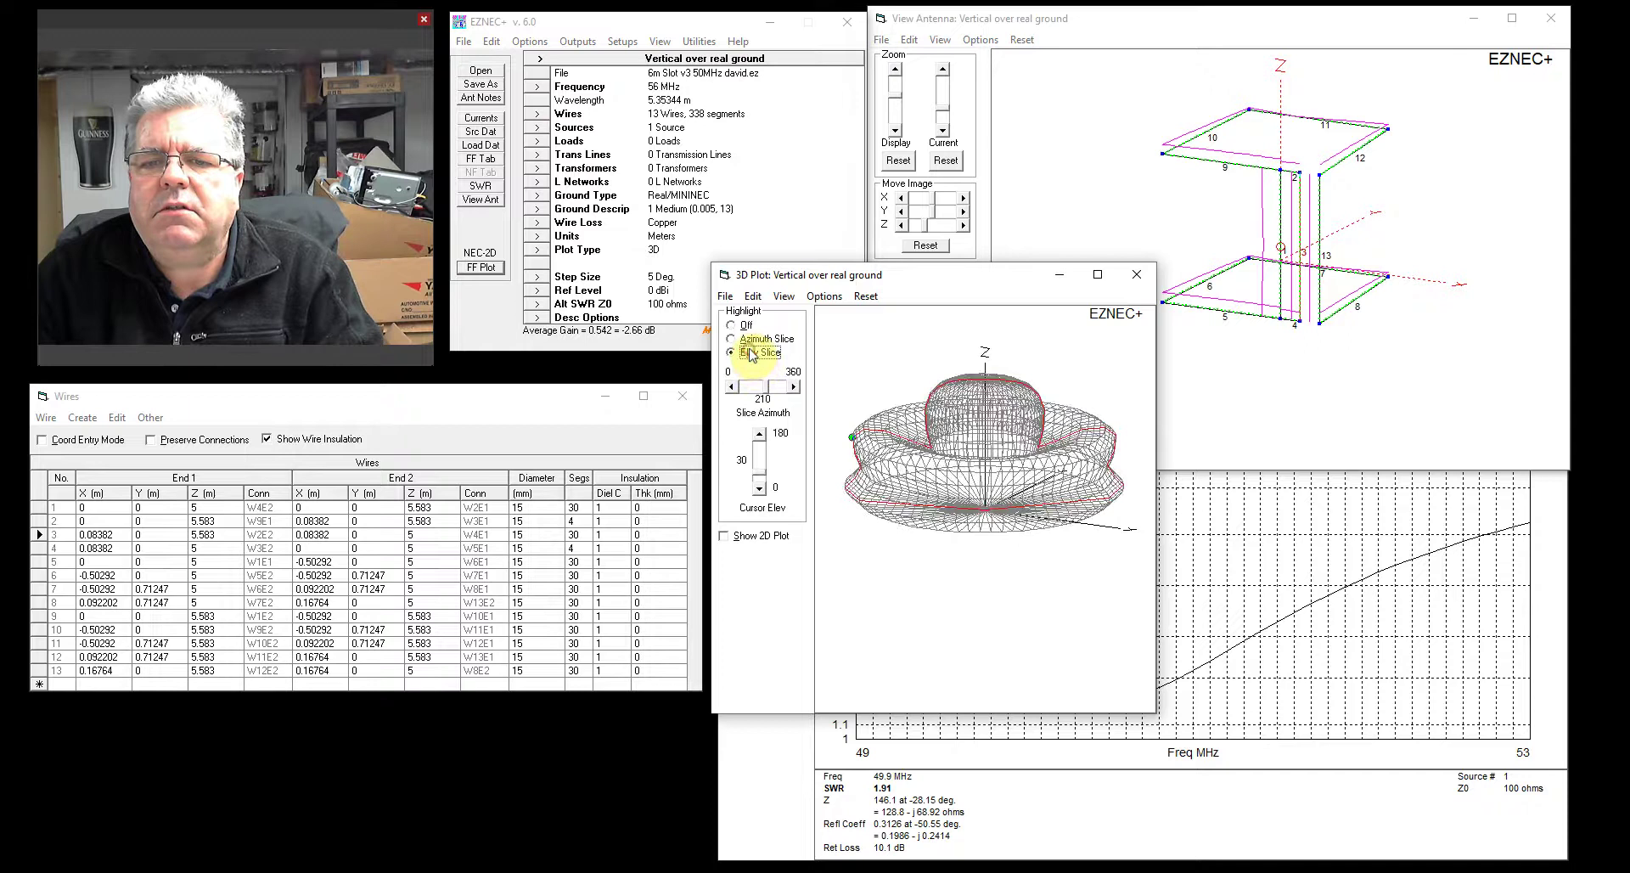
pyautogui.click(1133, 273)
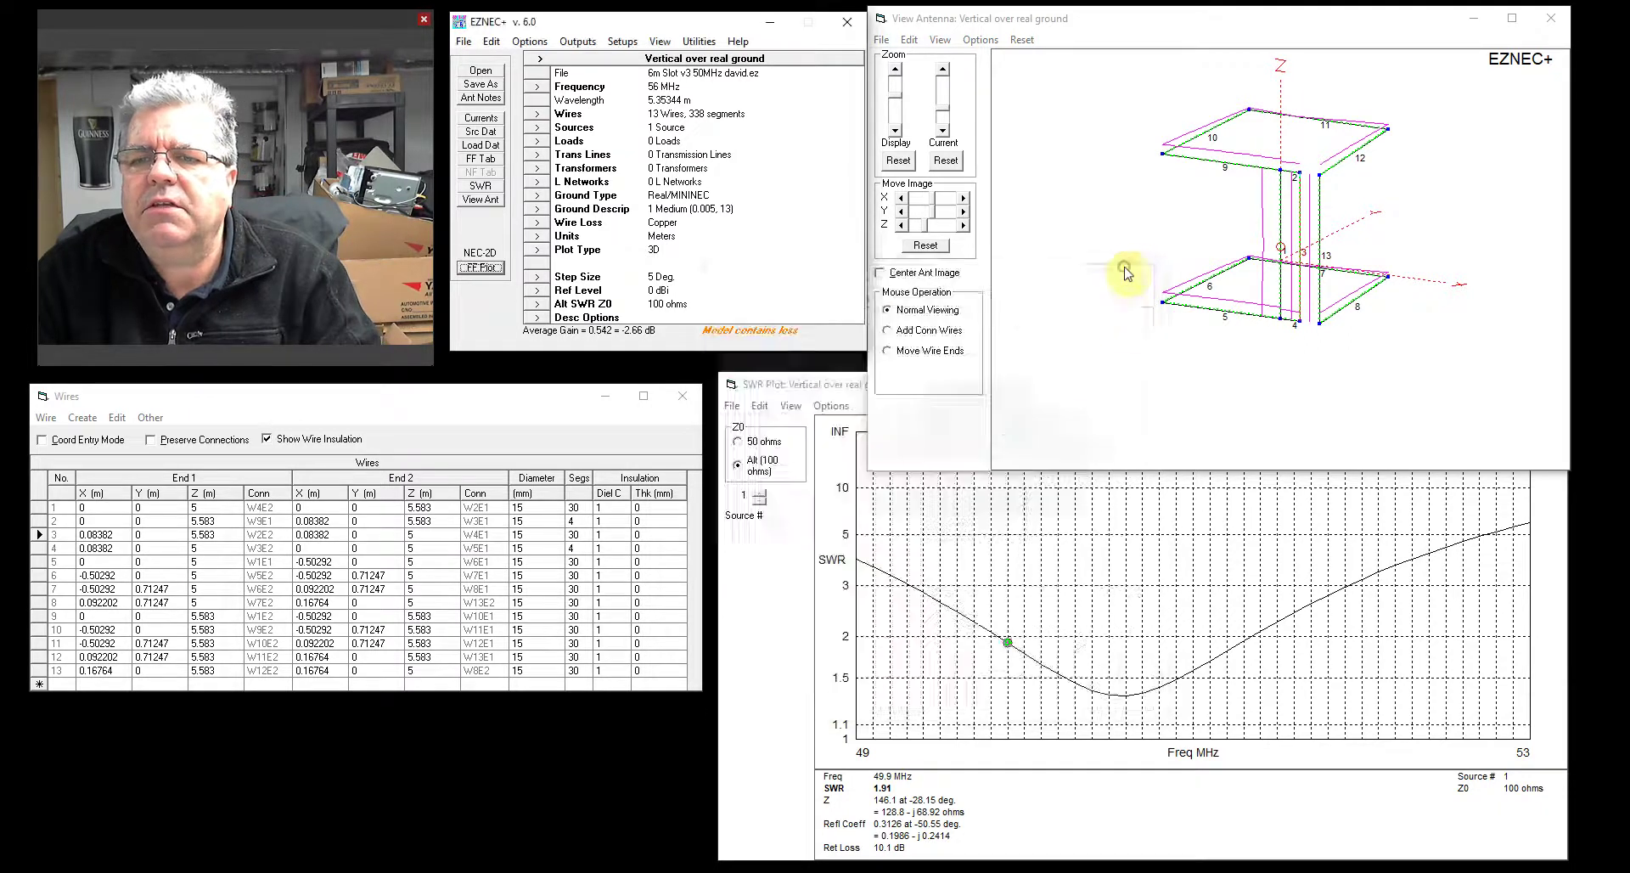
# Read SWR at the 50.6 MHz minimum and re-plot the far field (−2.66 dB average gain) without highlighting
pyautogui.click(1124, 698)
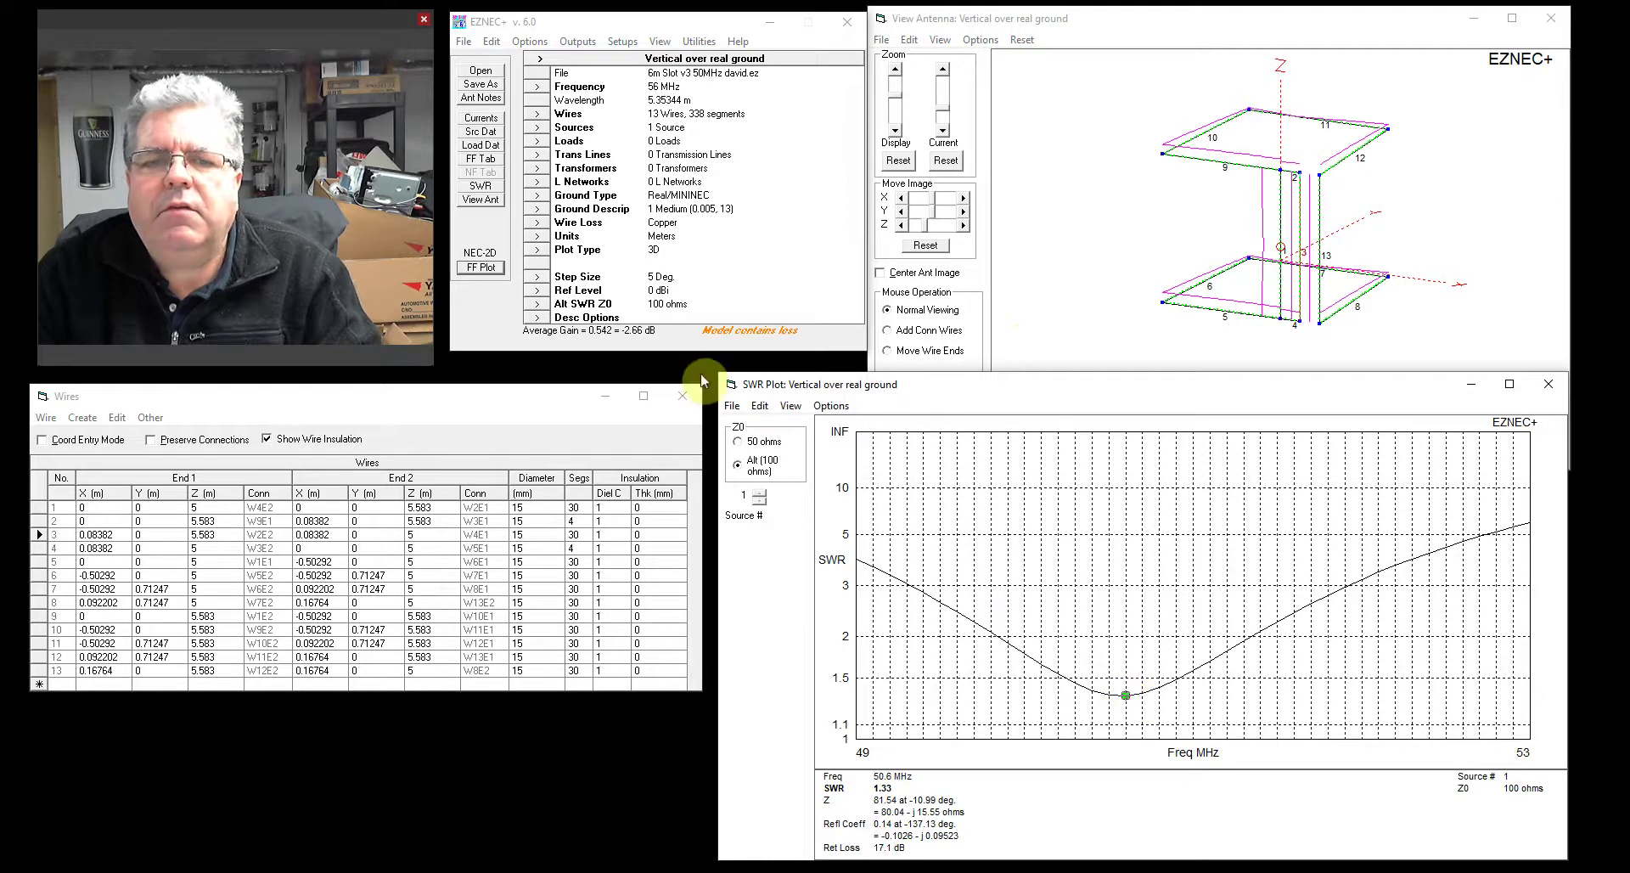
pyautogui.click(480, 268)
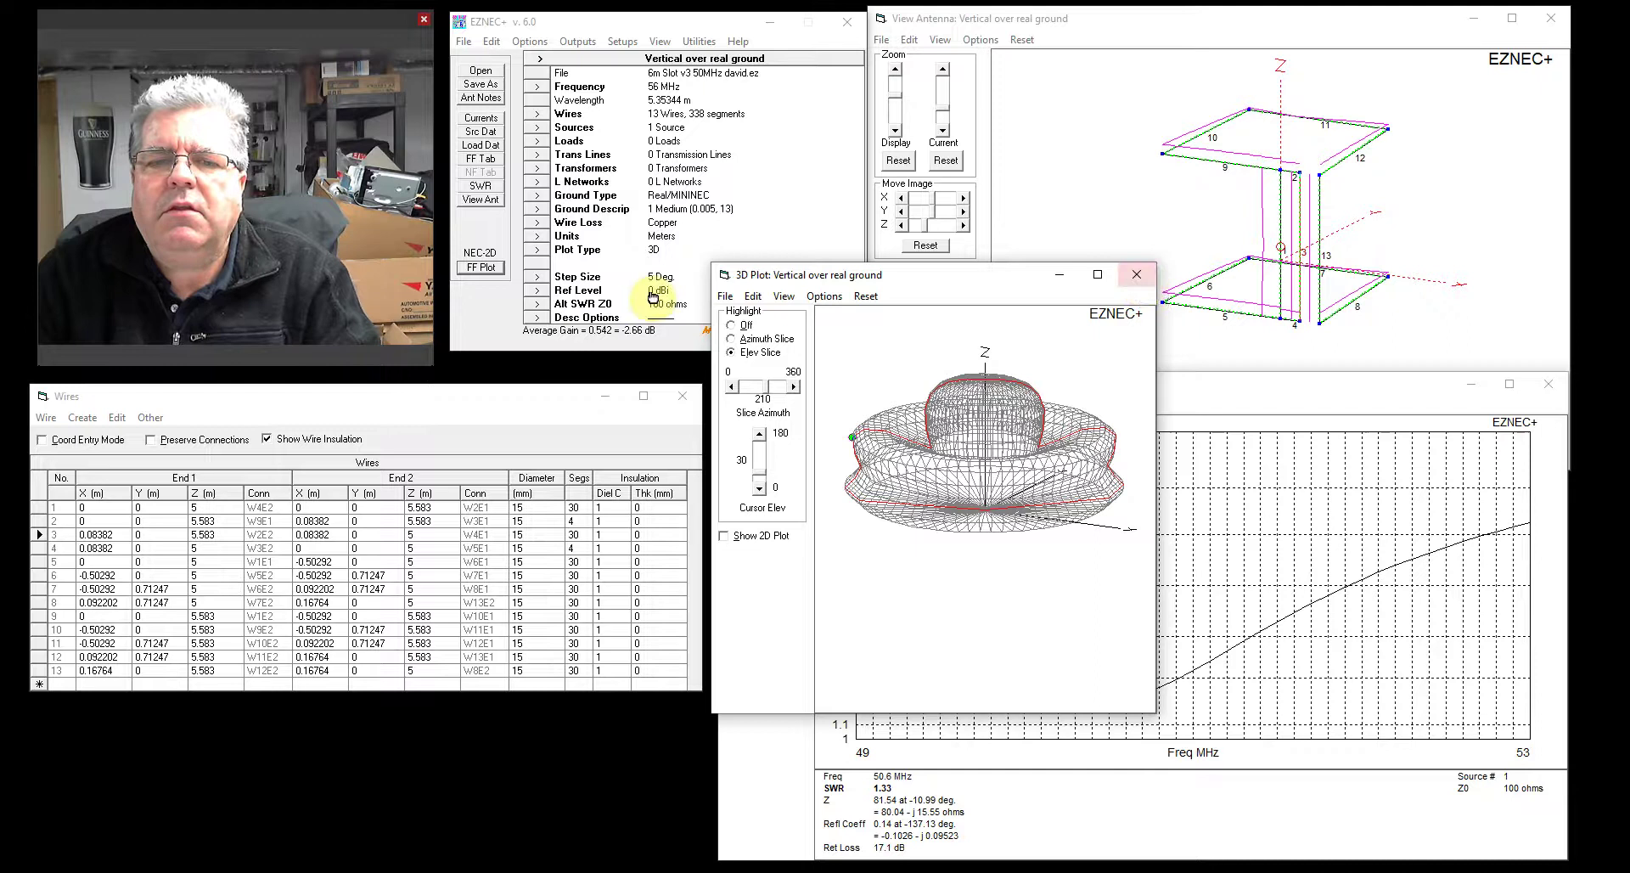
pyautogui.click(744, 327)
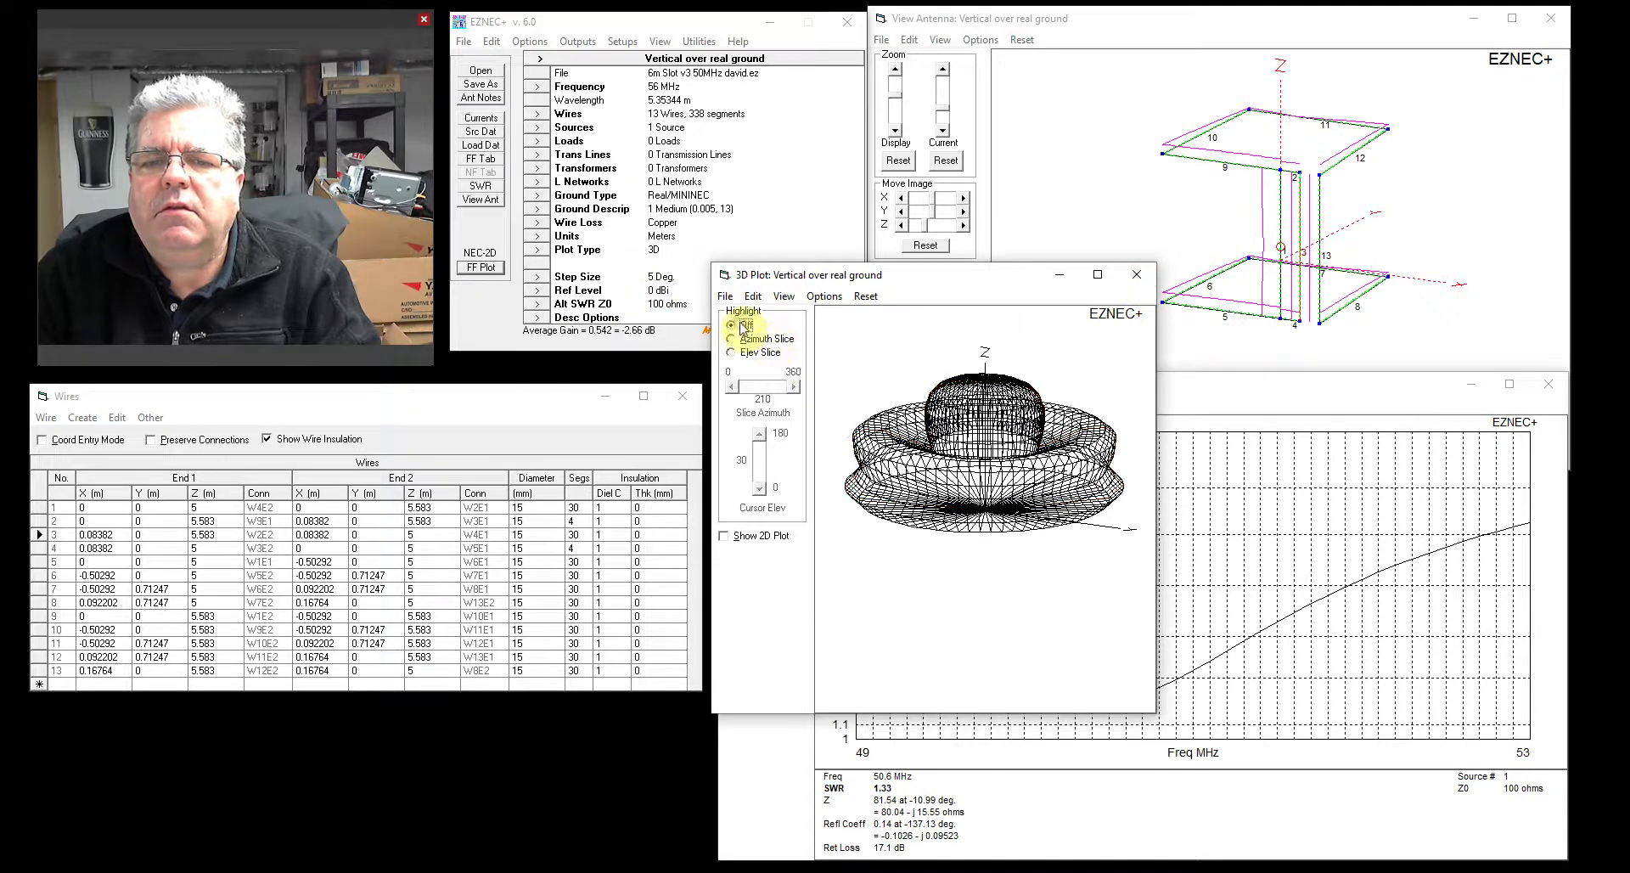
pyautogui.click(1139, 283)
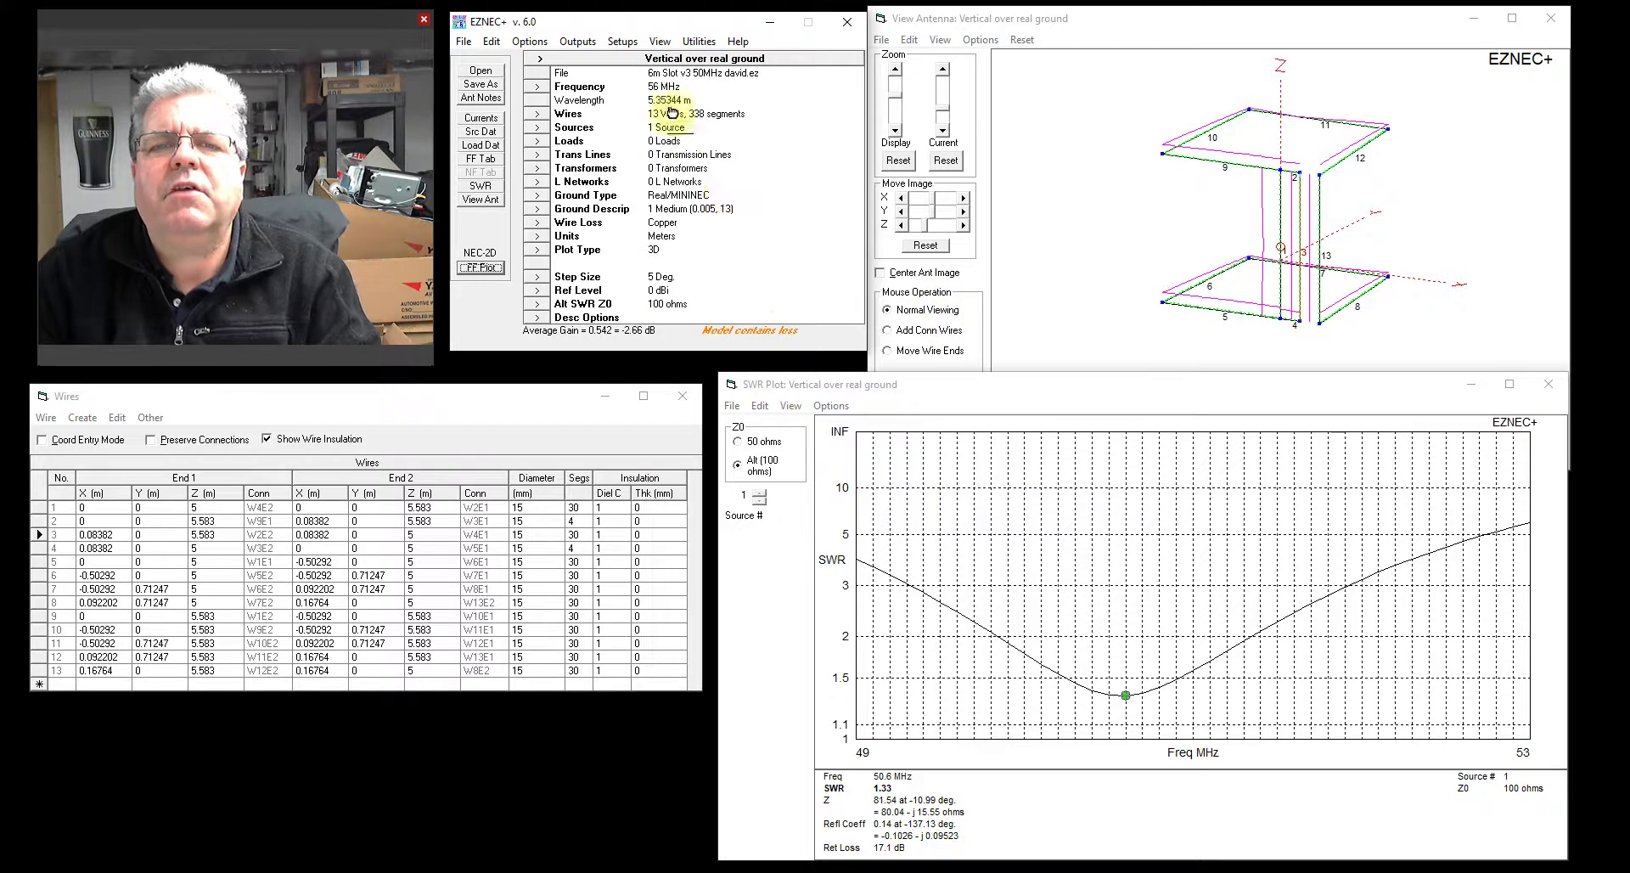
# Set the model frequency to 50 MHz and recalculate the far-field pattern
pyautogui.click(537, 88)
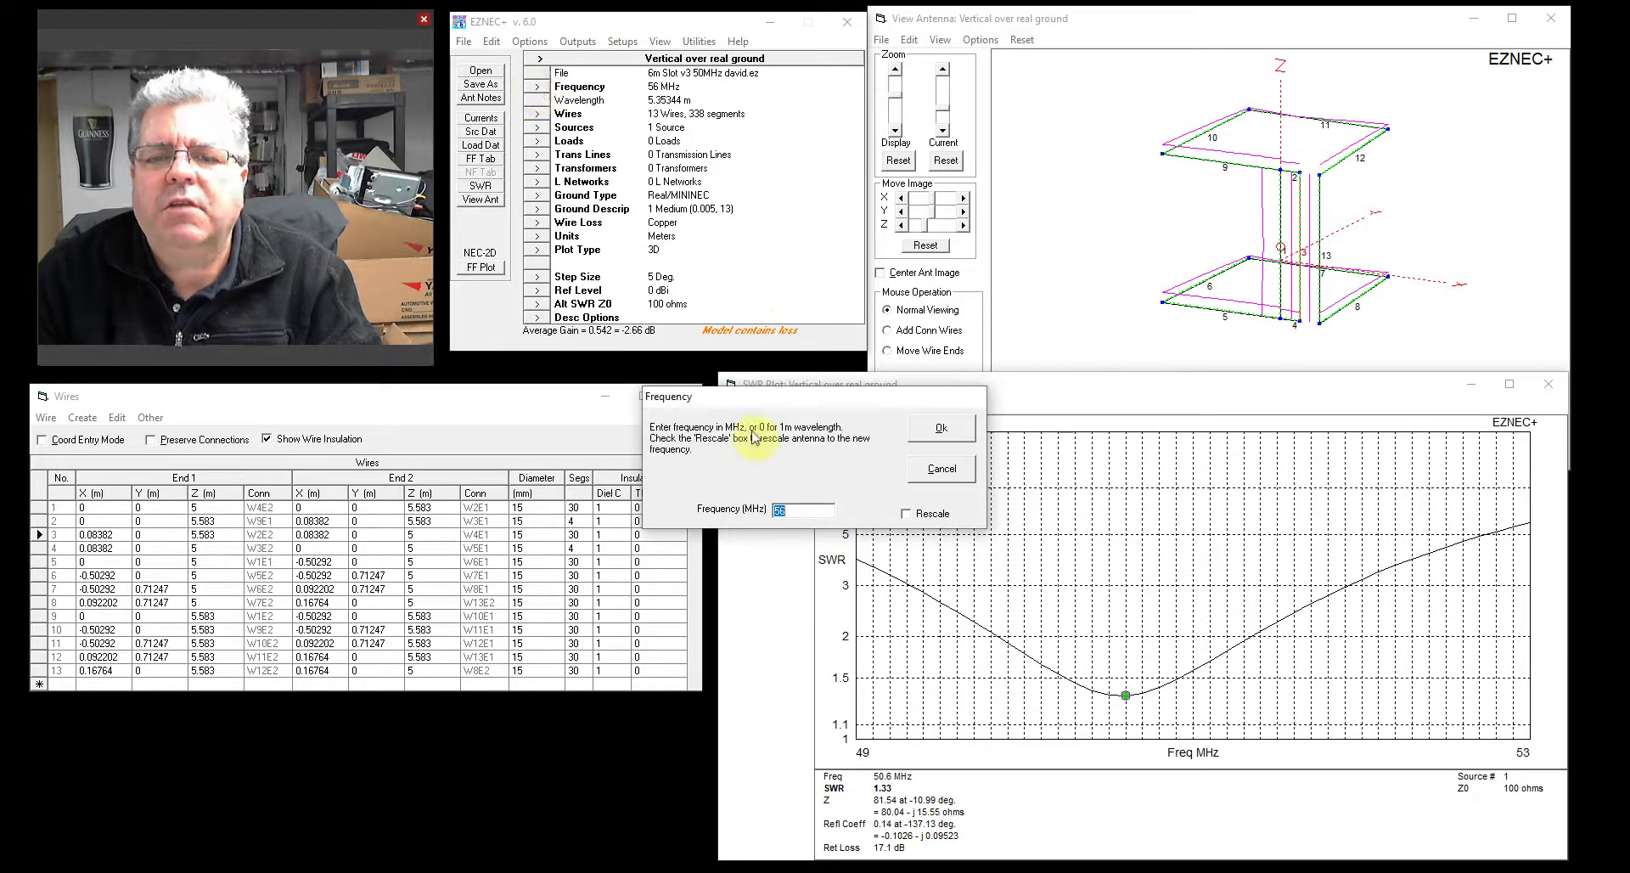
pyautogui.write('50')
pyautogui.press('Return')
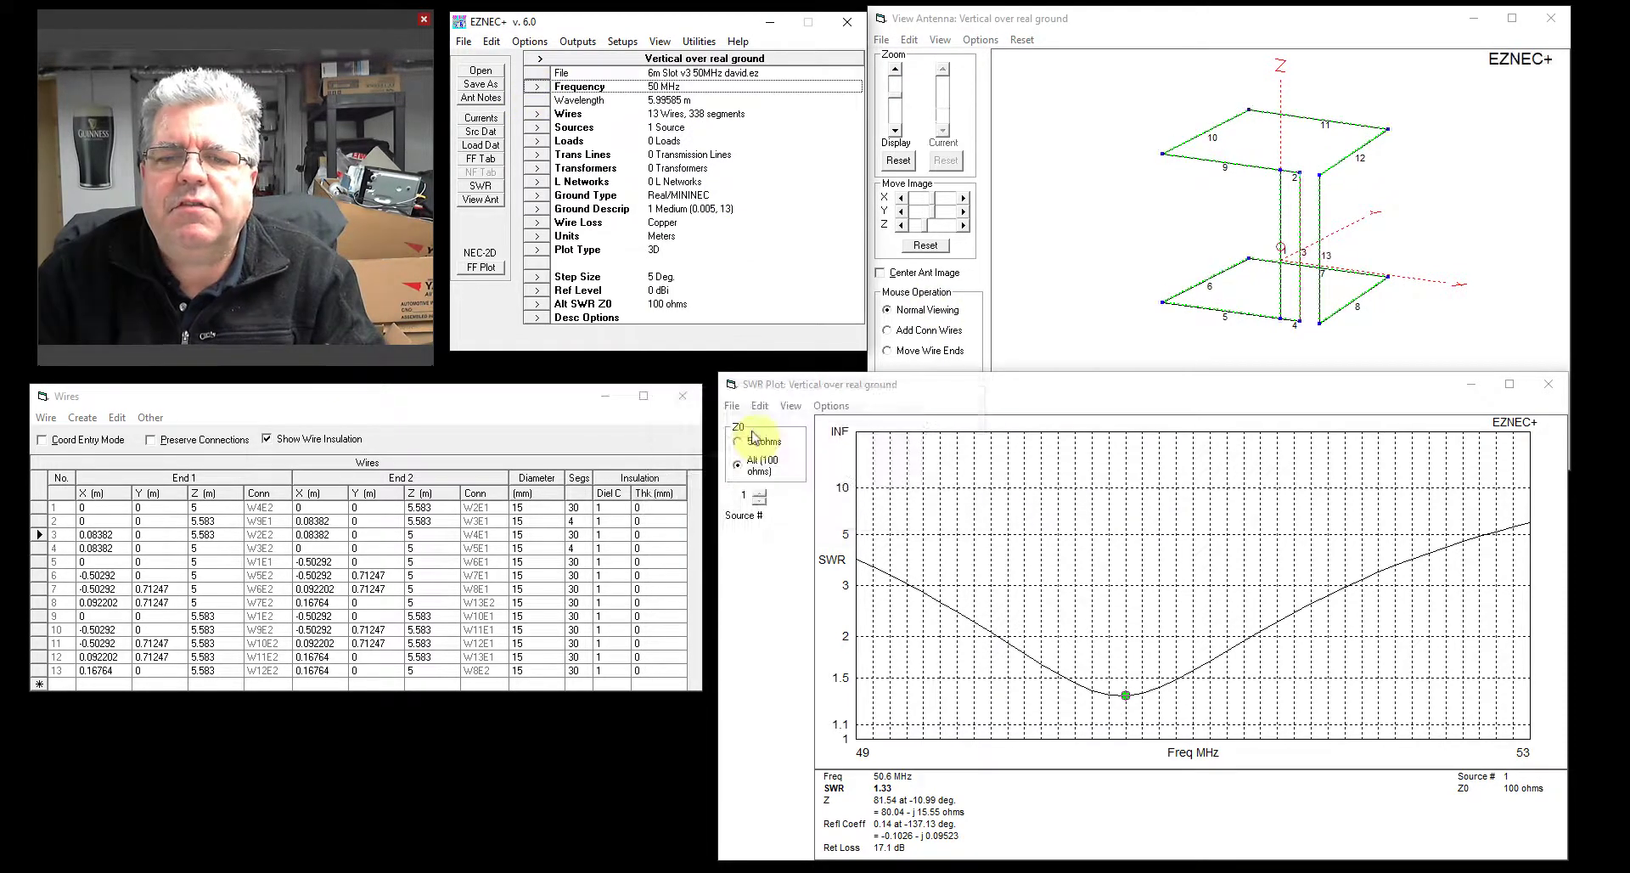
pyautogui.click(481, 269)
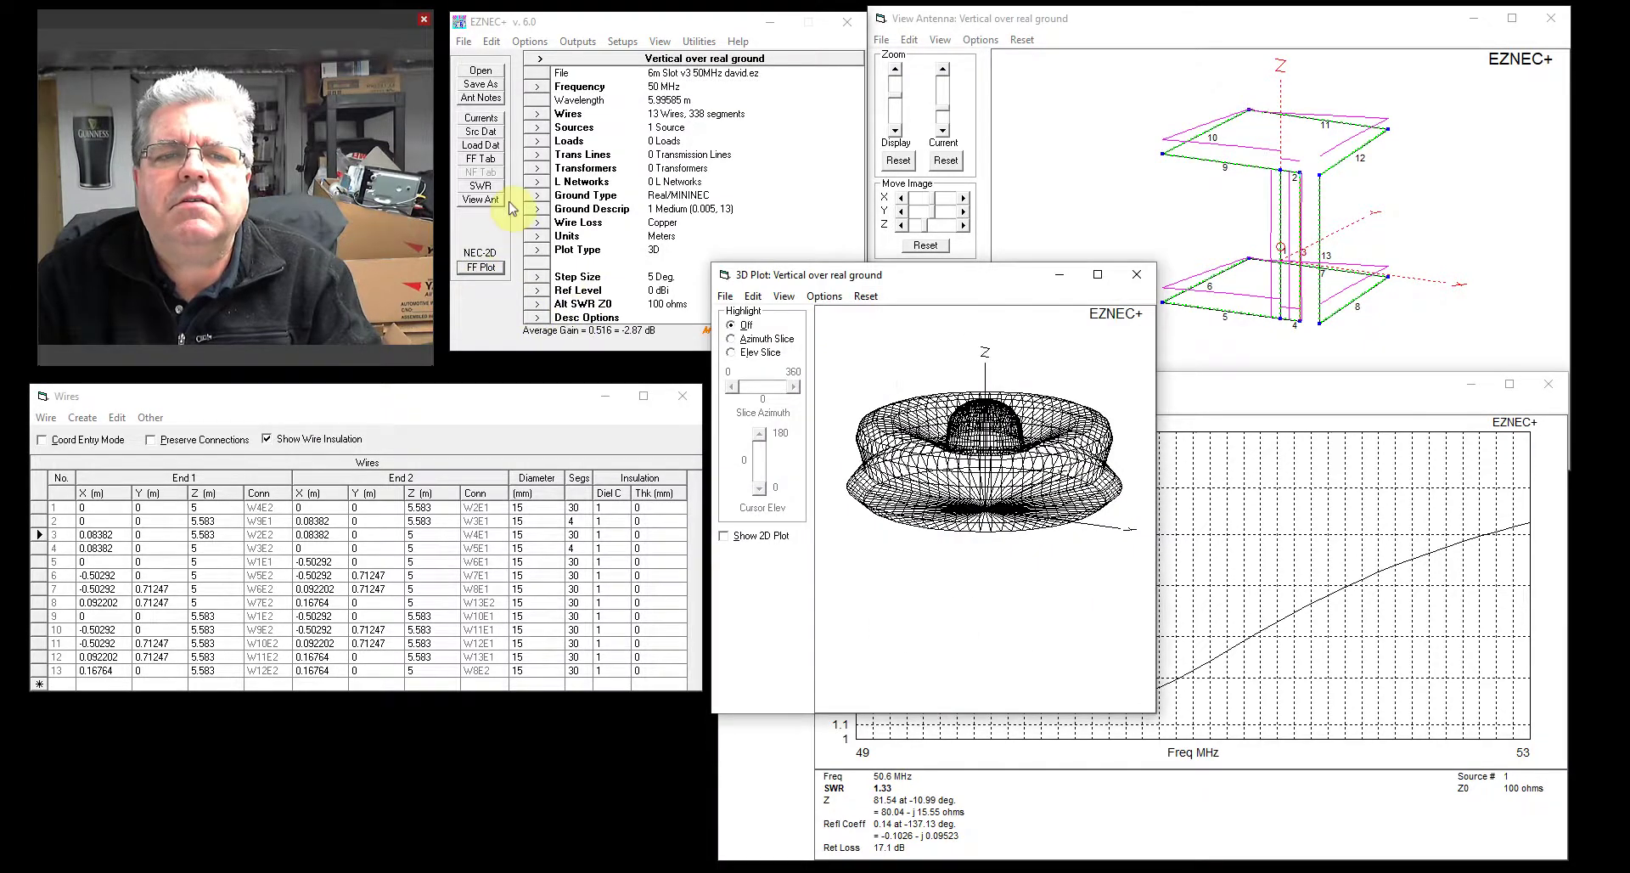
# Rerun the 49–53 MHz SWR sweep and read SWR 1.33 at 50.6 MHz
pyautogui.click(481, 186)
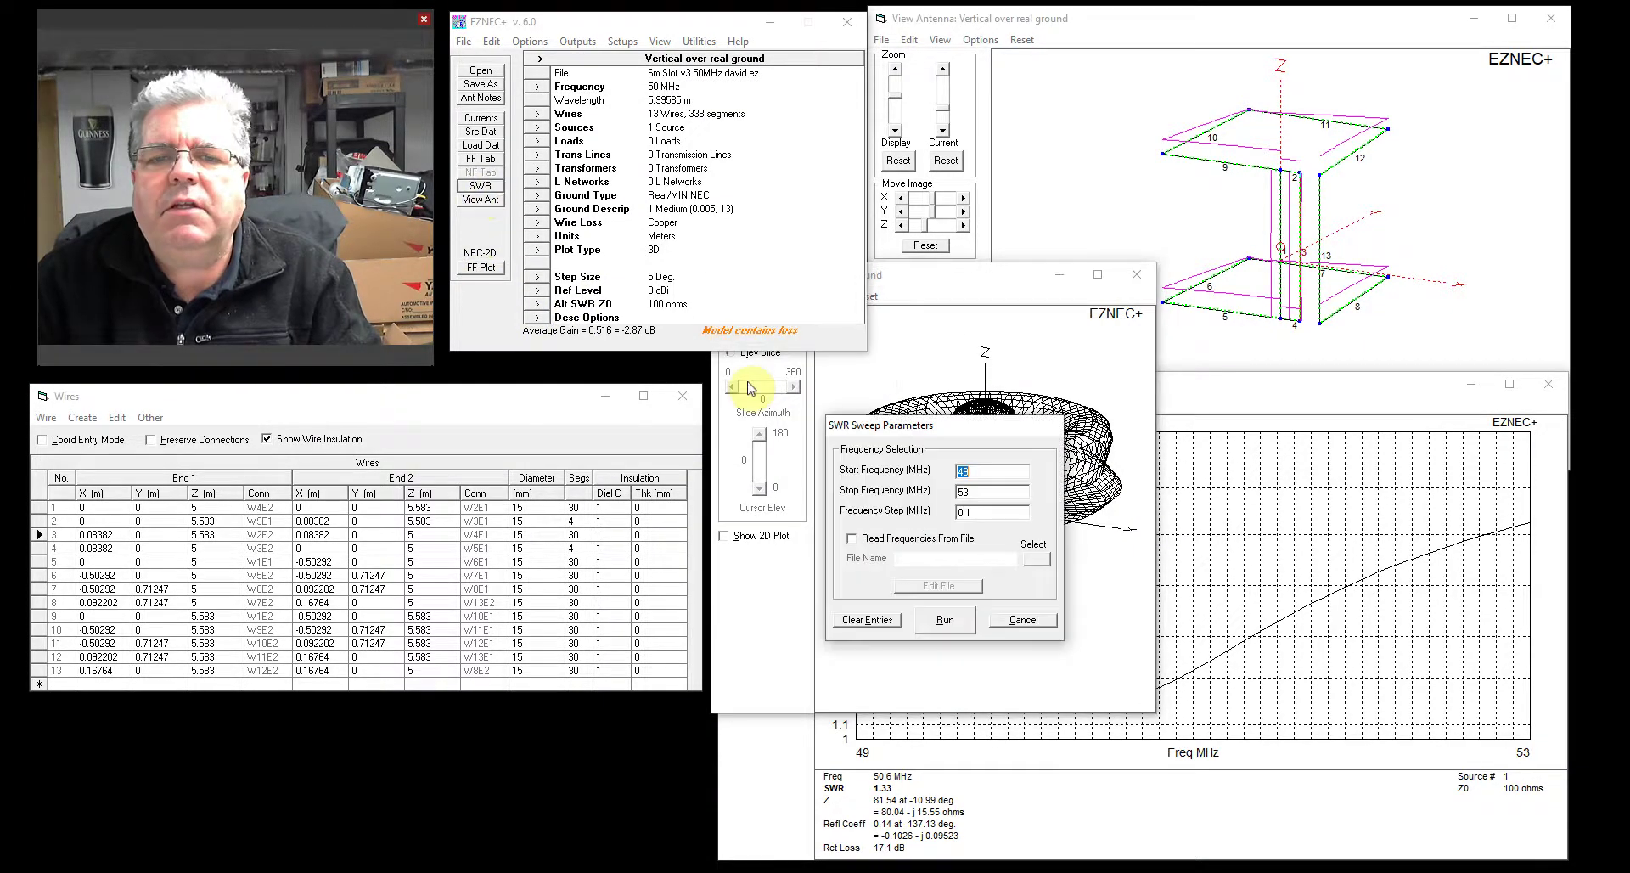
pyautogui.click(944, 621)
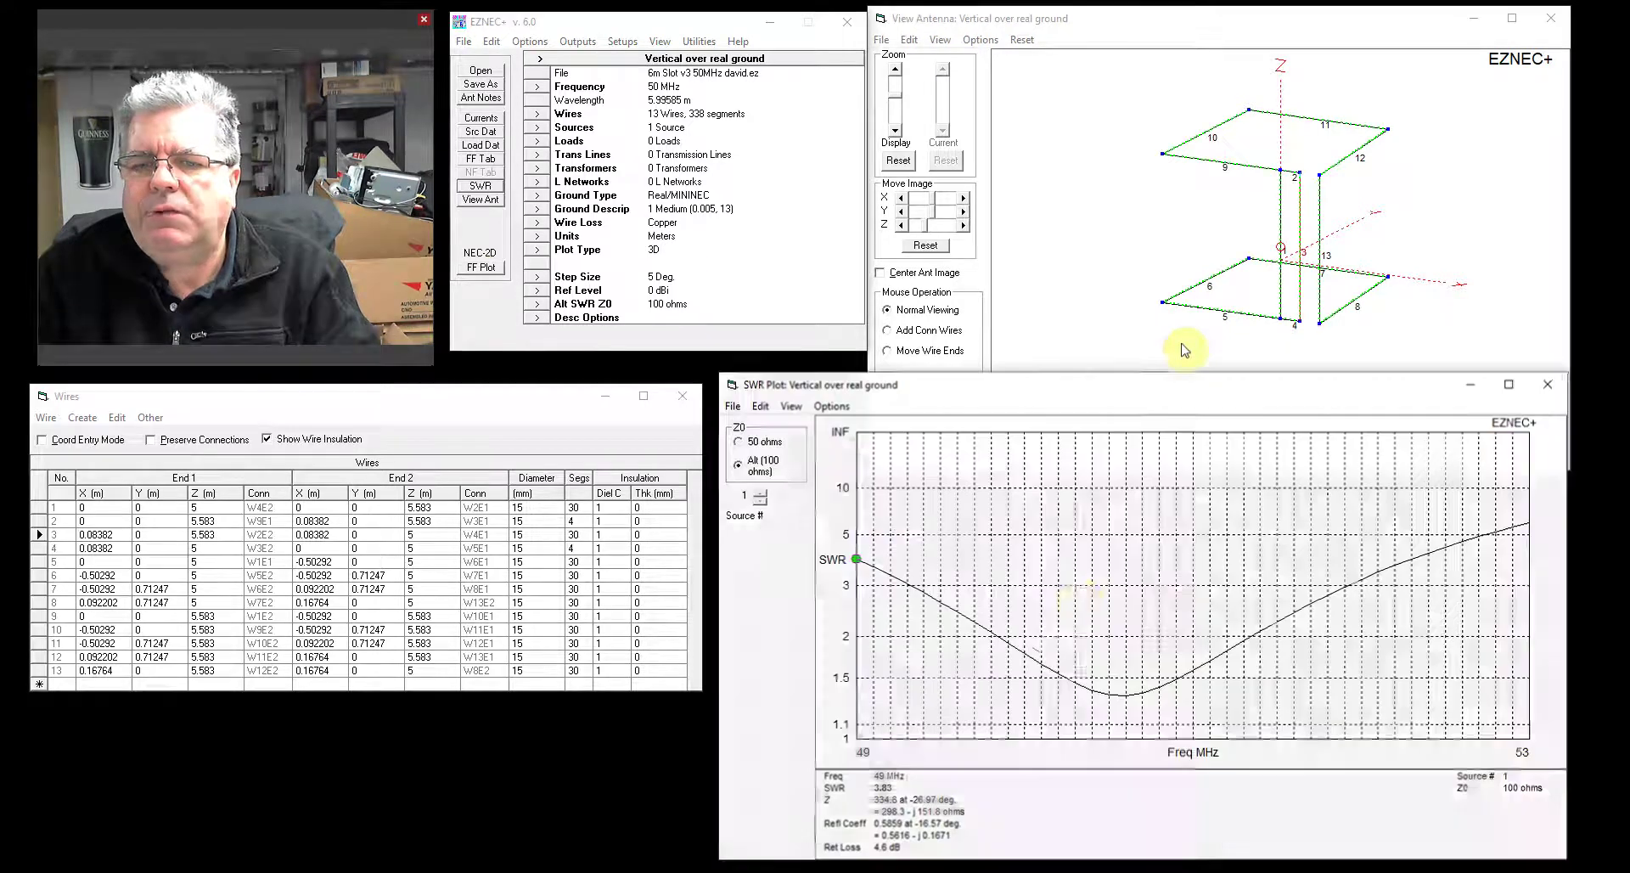
pyautogui.click(1127, 698)
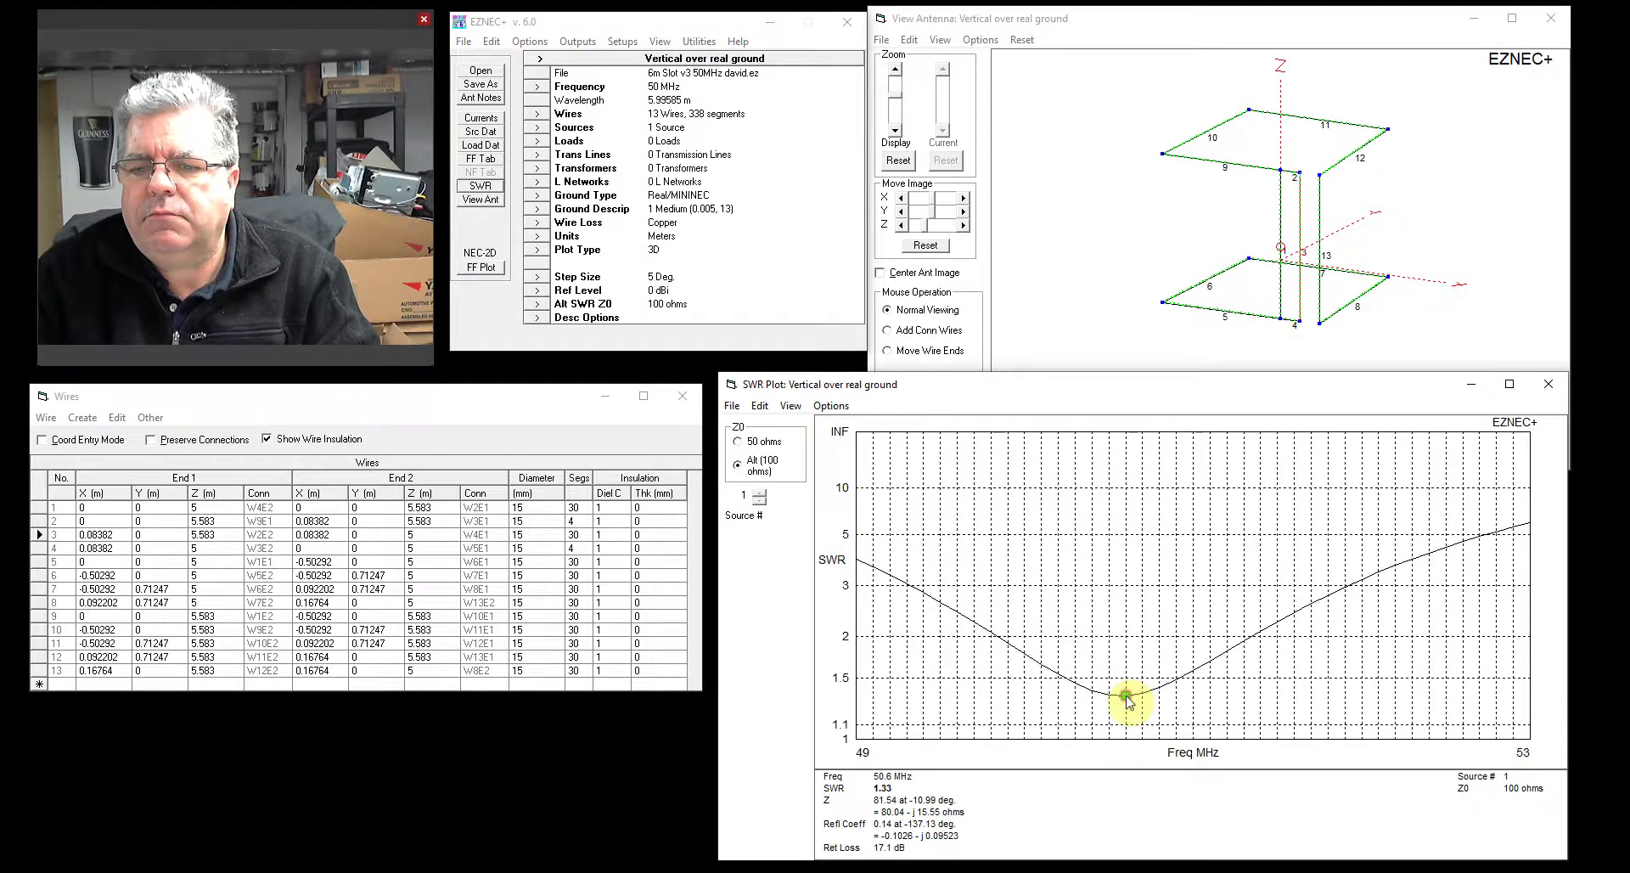
# Reference SWR to 50 ohms and show the 3D pattern with a 2D elevation plot at 215° azimuth
pyautogui.click(762, 442)
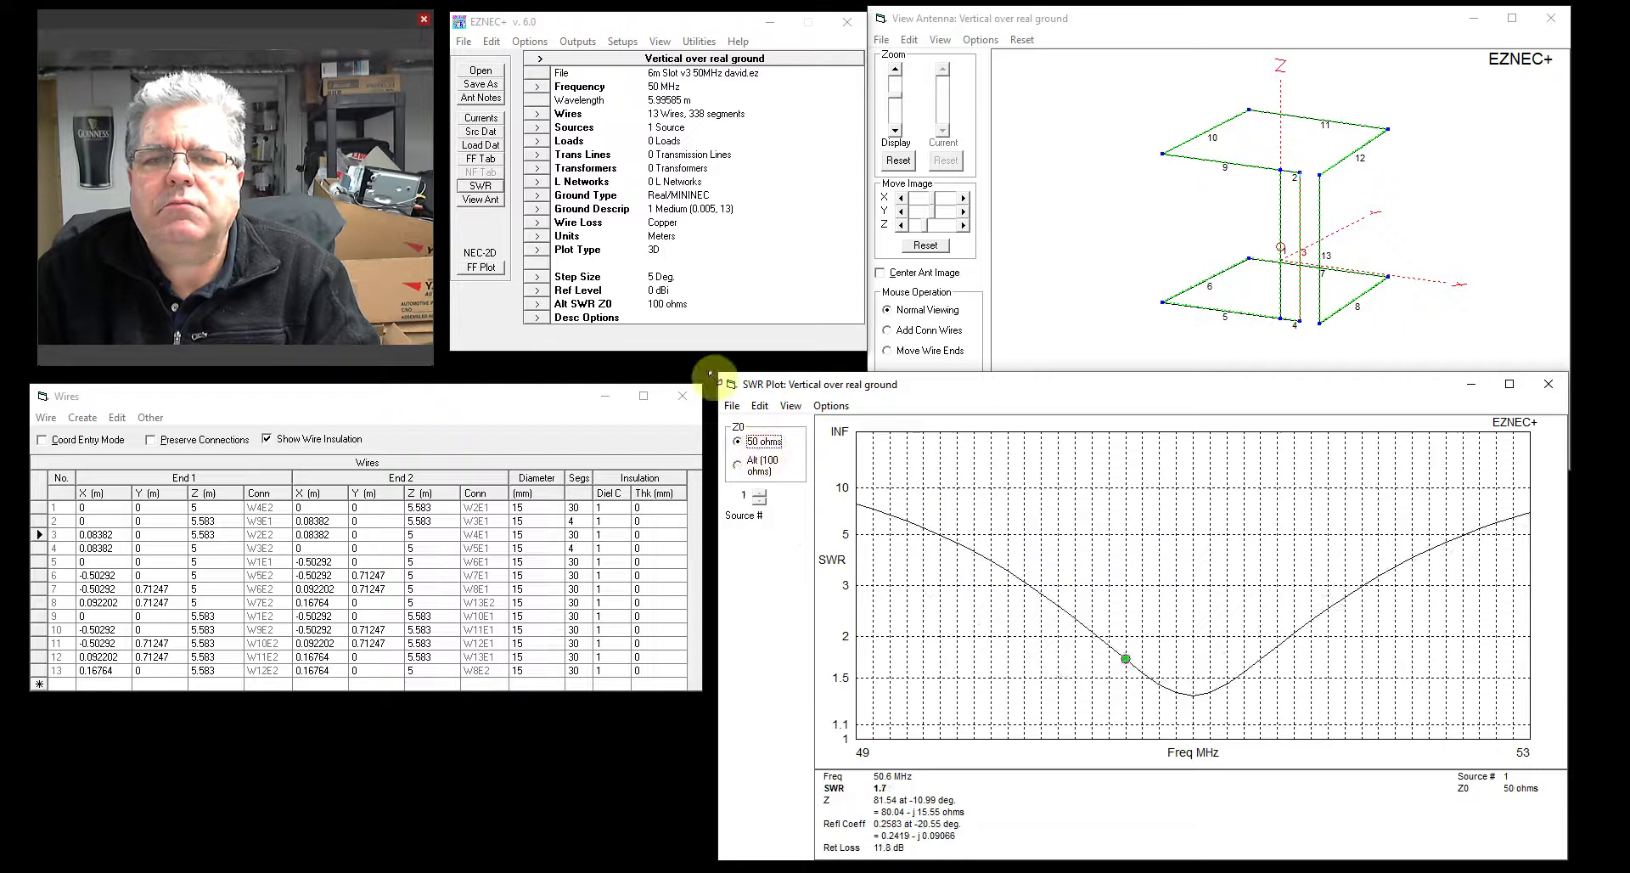
pyautogui.click(481, 268)
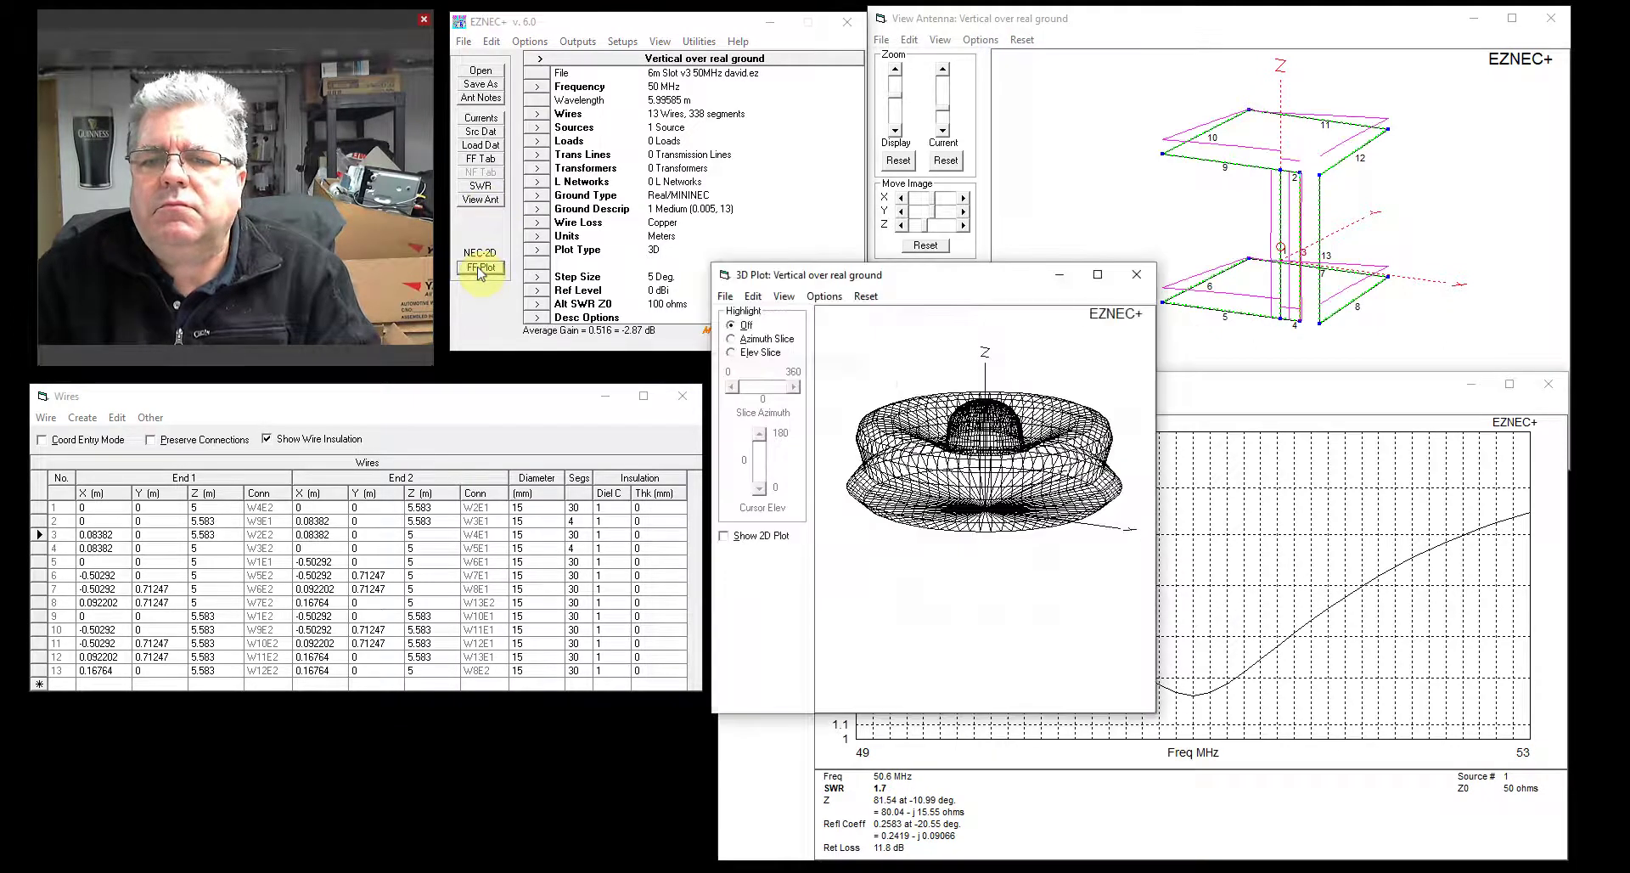
pyautogui.moveTo(943, 406)
pyautogui.mouseDown()
pyautogui.moveTo(949, 378)
pyautogui.moveTo(985, 437)
pyautogui.moveTo(982, 384)
pyautogui.mouseUp()
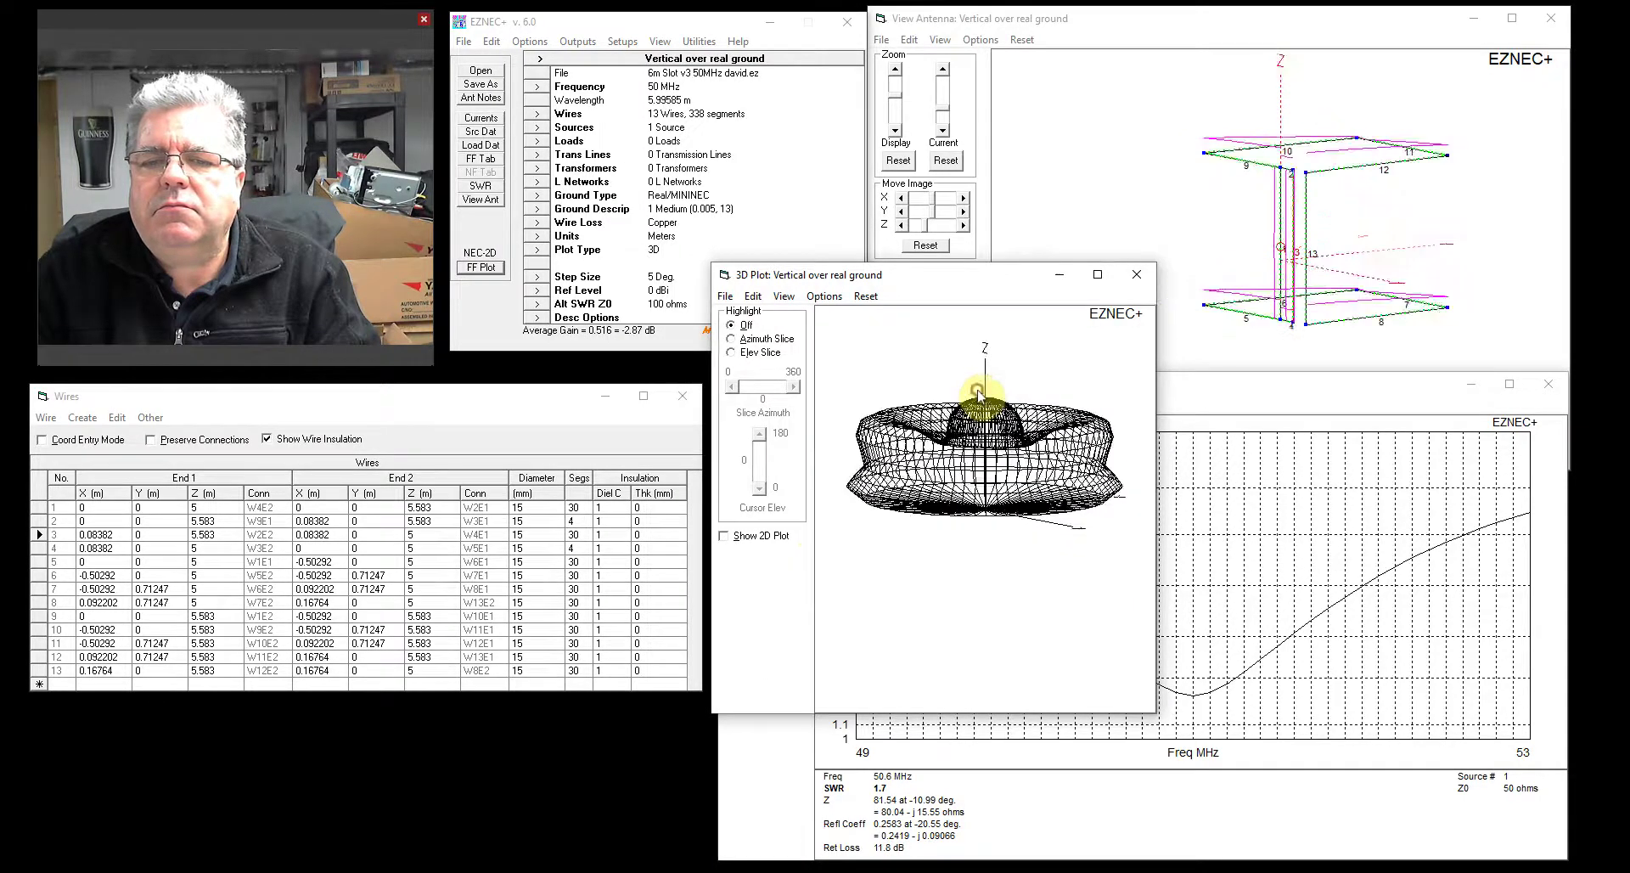
pyautogui.click(741, 536)
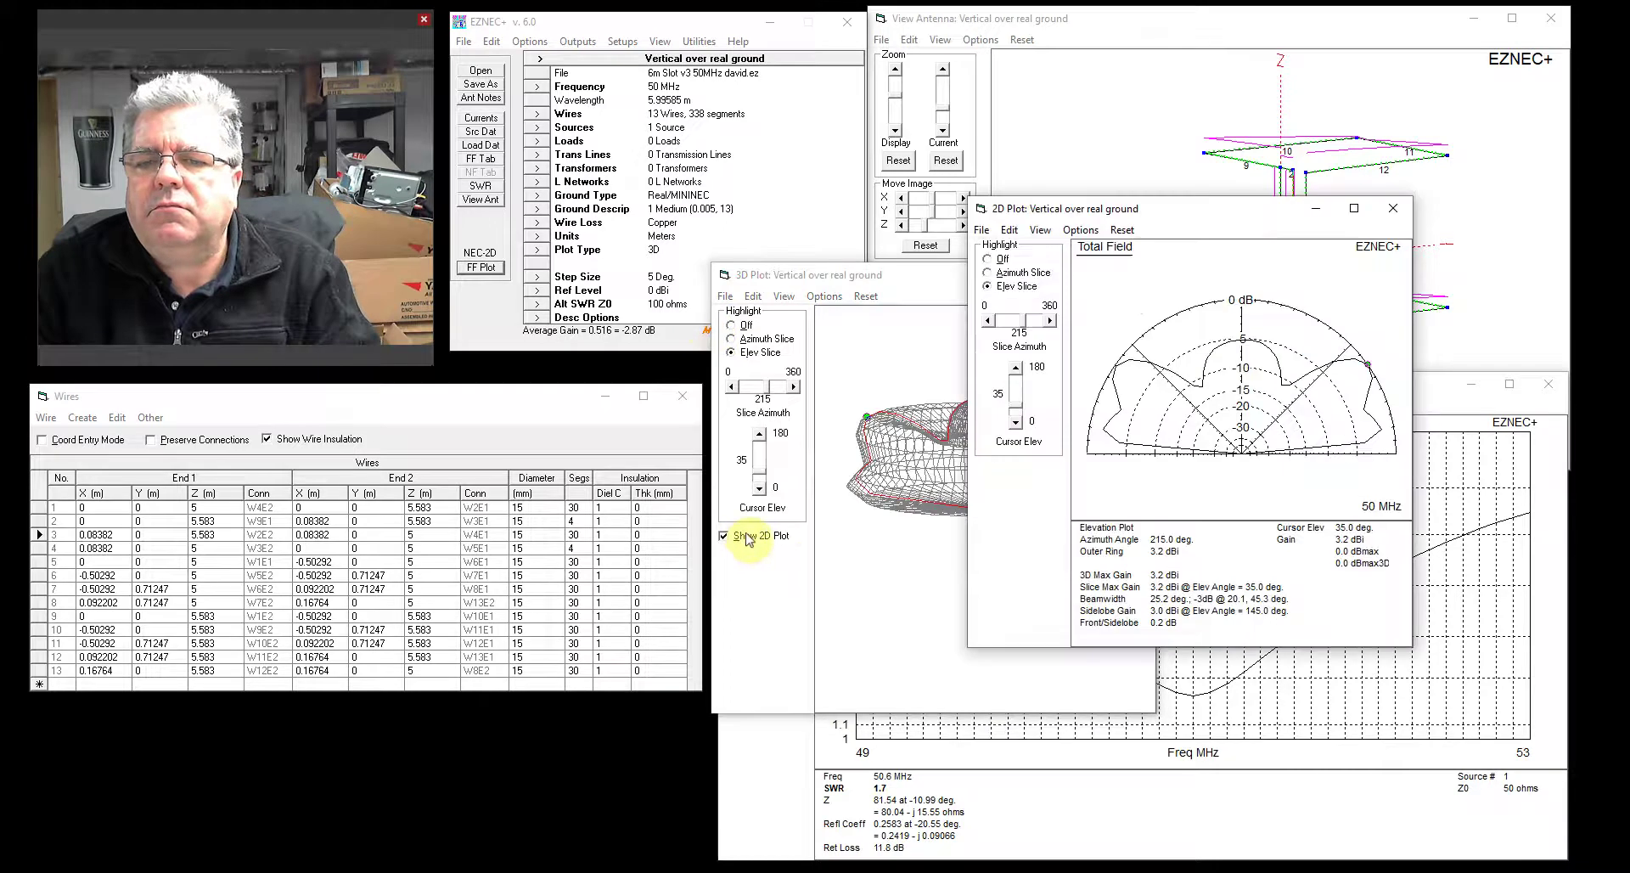
pyautogui.click(1380, 433)
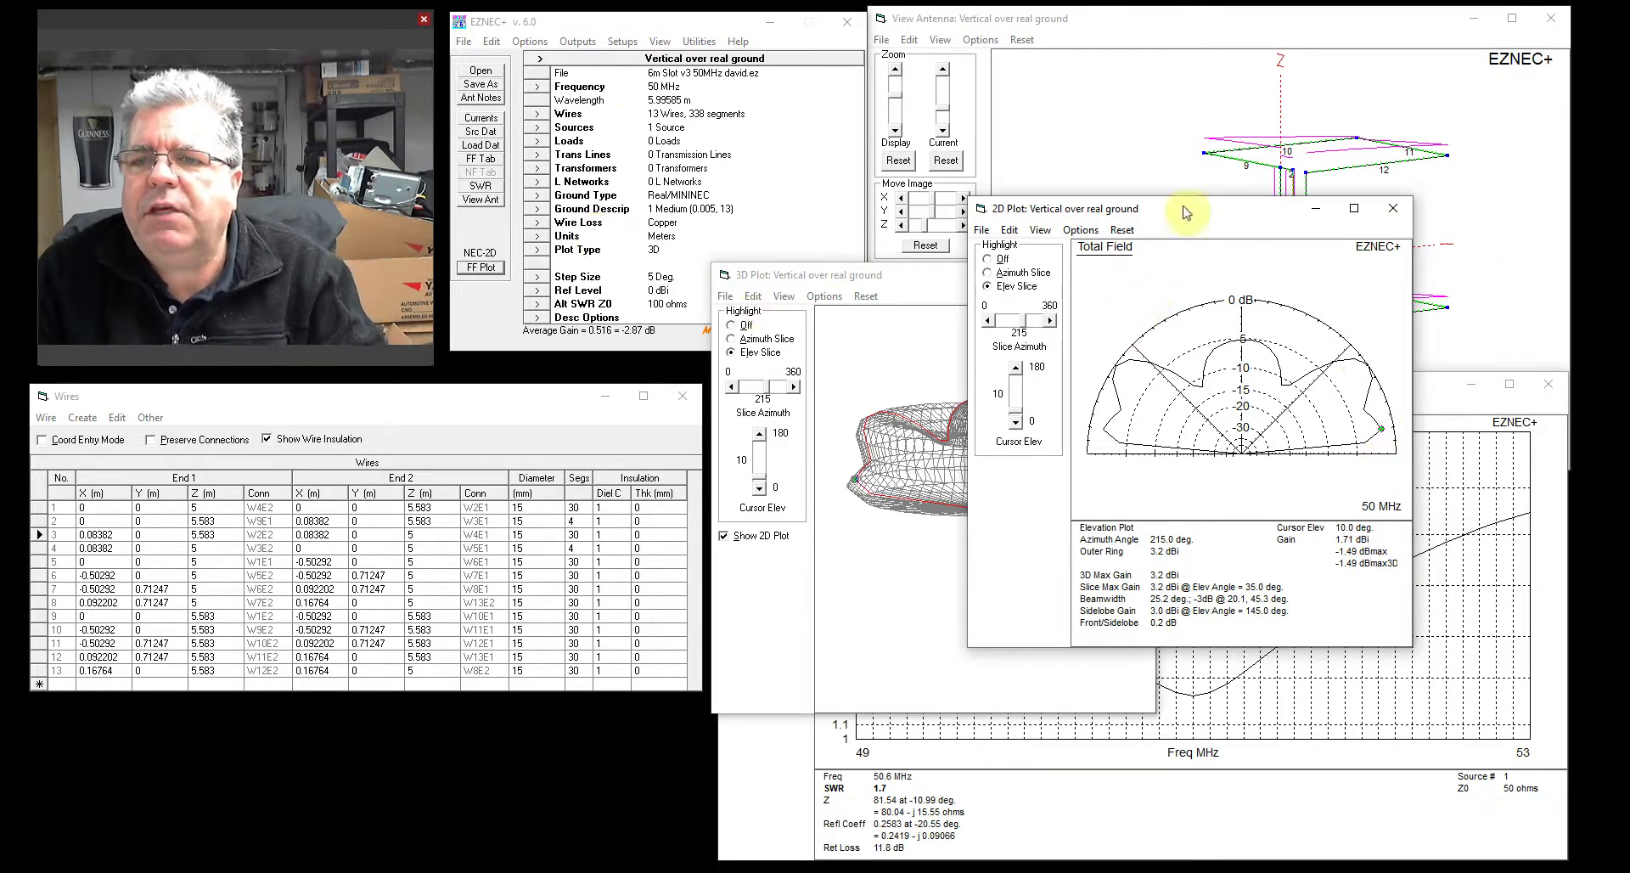
pyautogui.moveTo(1185, 211); pyautogui.dragTo(1157, 189)
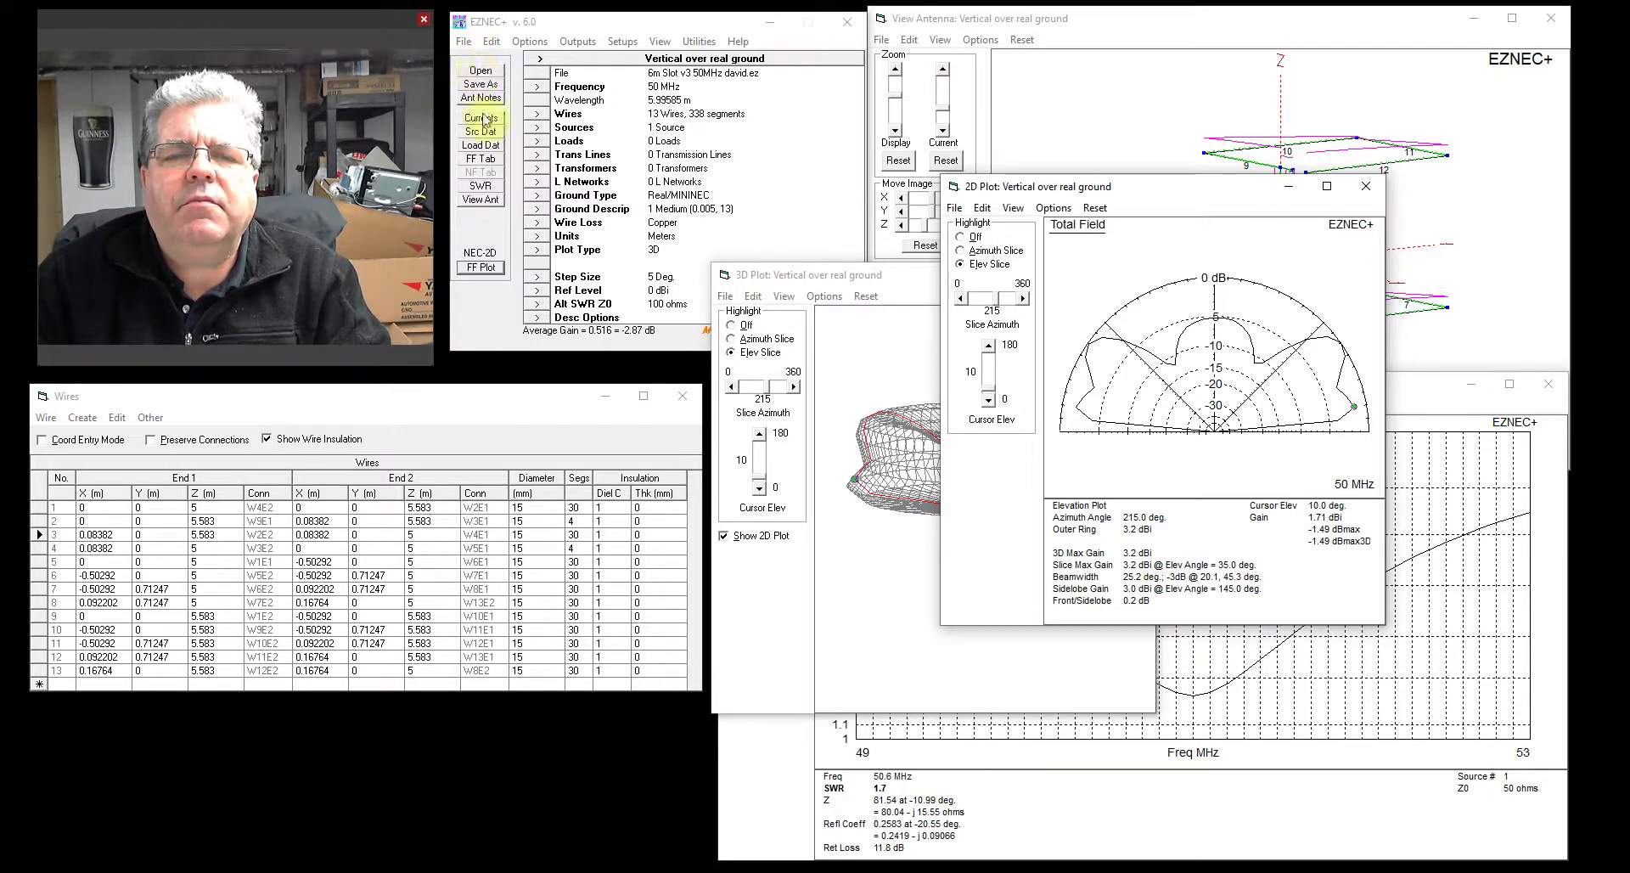
# Save the v3 50 MHz model over its existing file, confirming the replacement
pyautogui.click(480, 85)
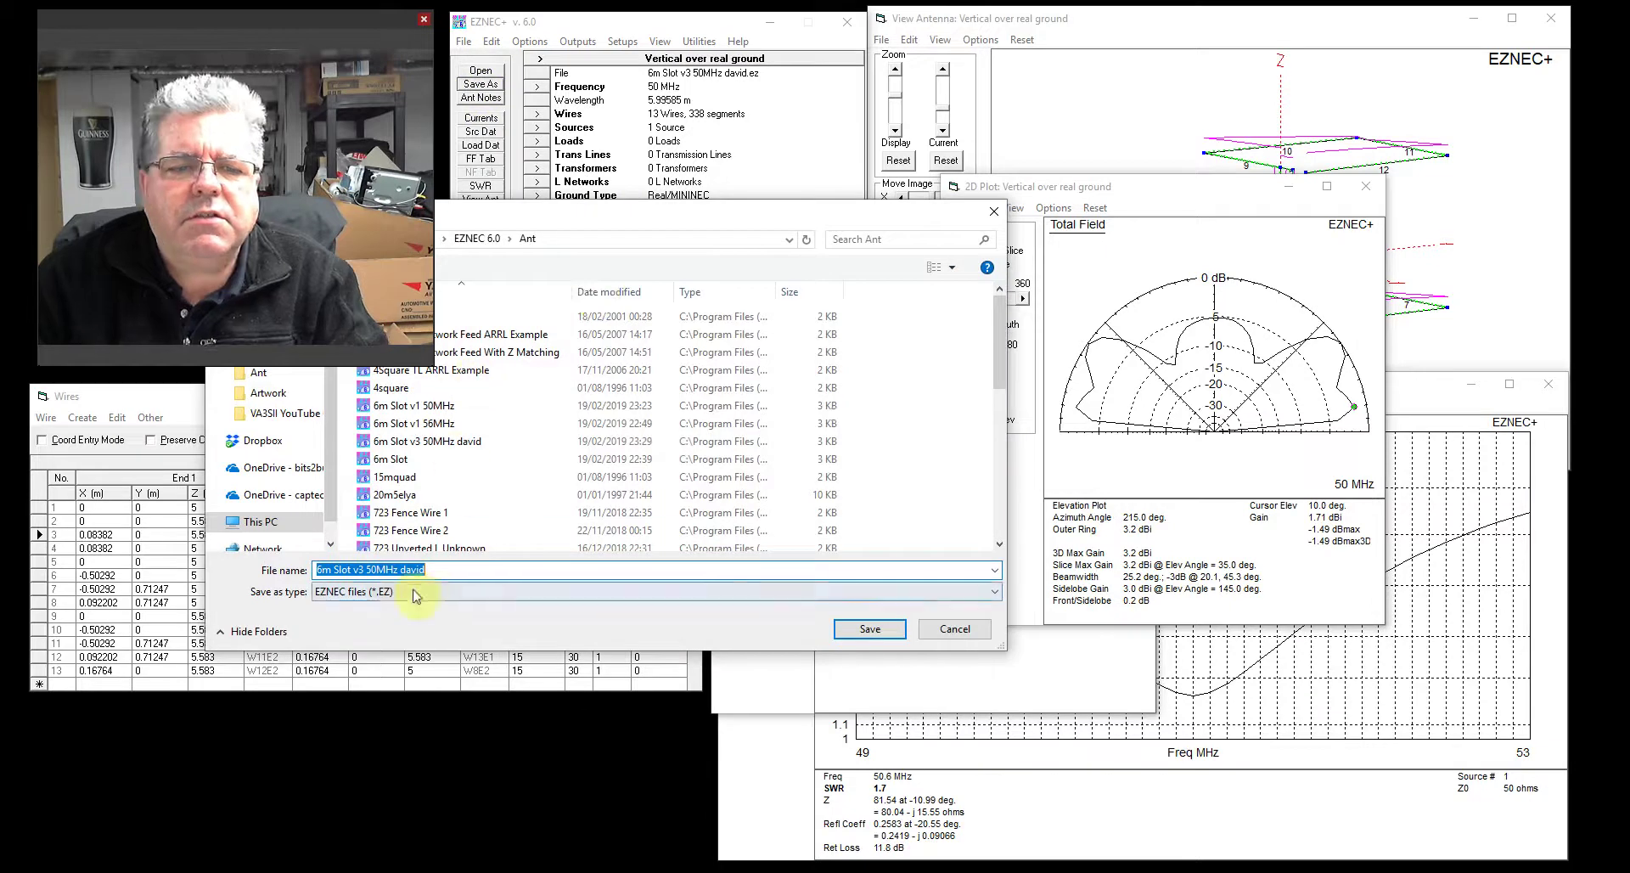
pyautogui.click(866, 625)
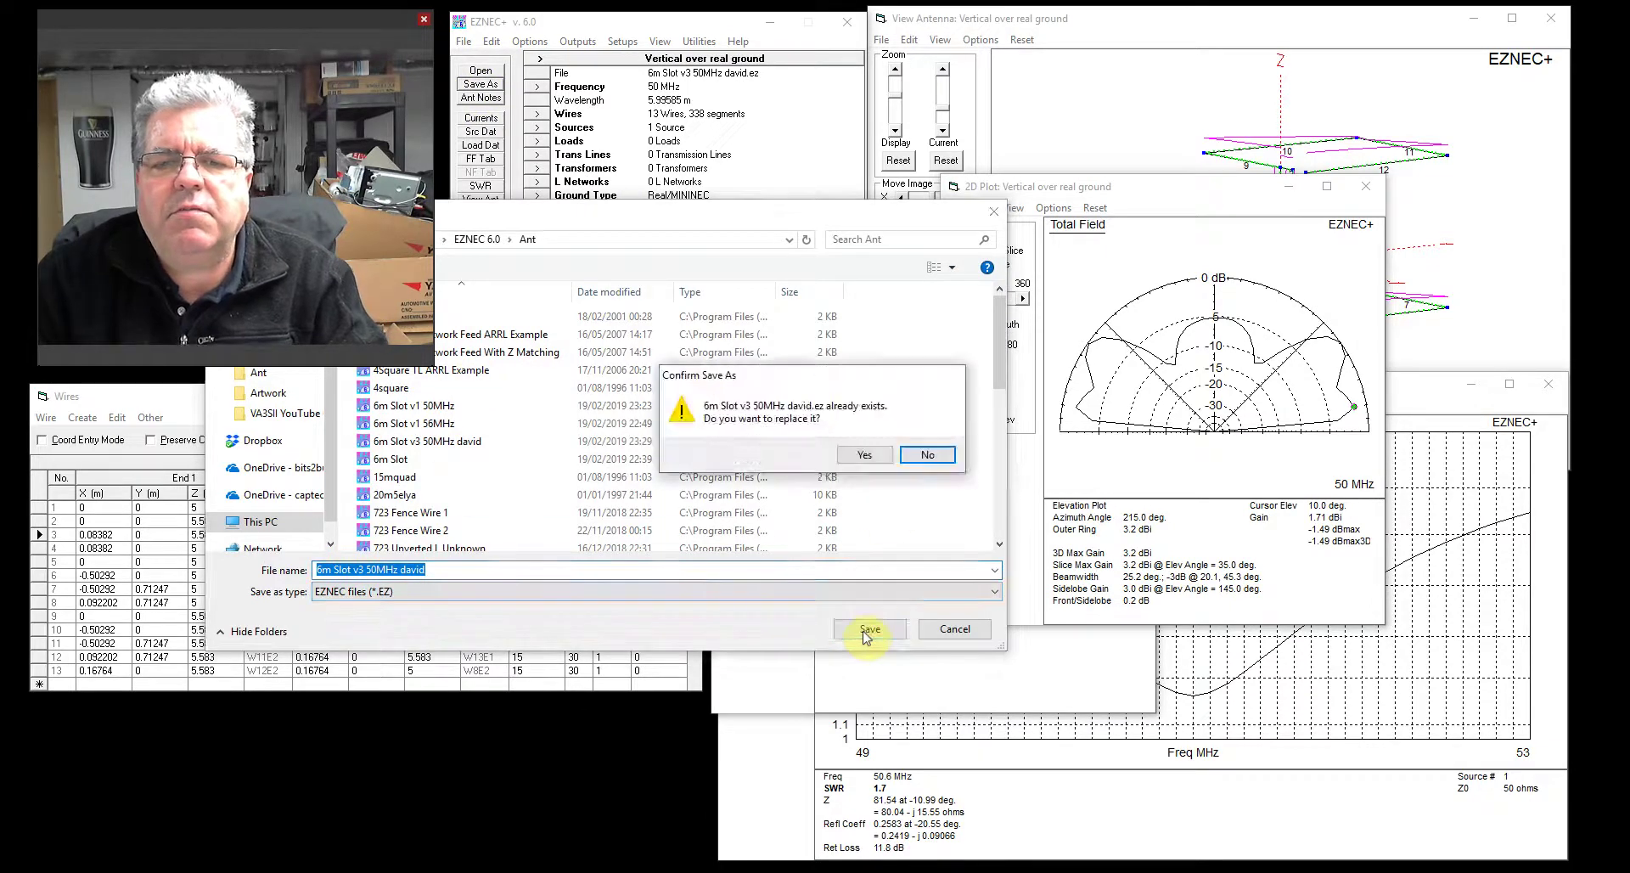
pyautogui.click(866, 455)
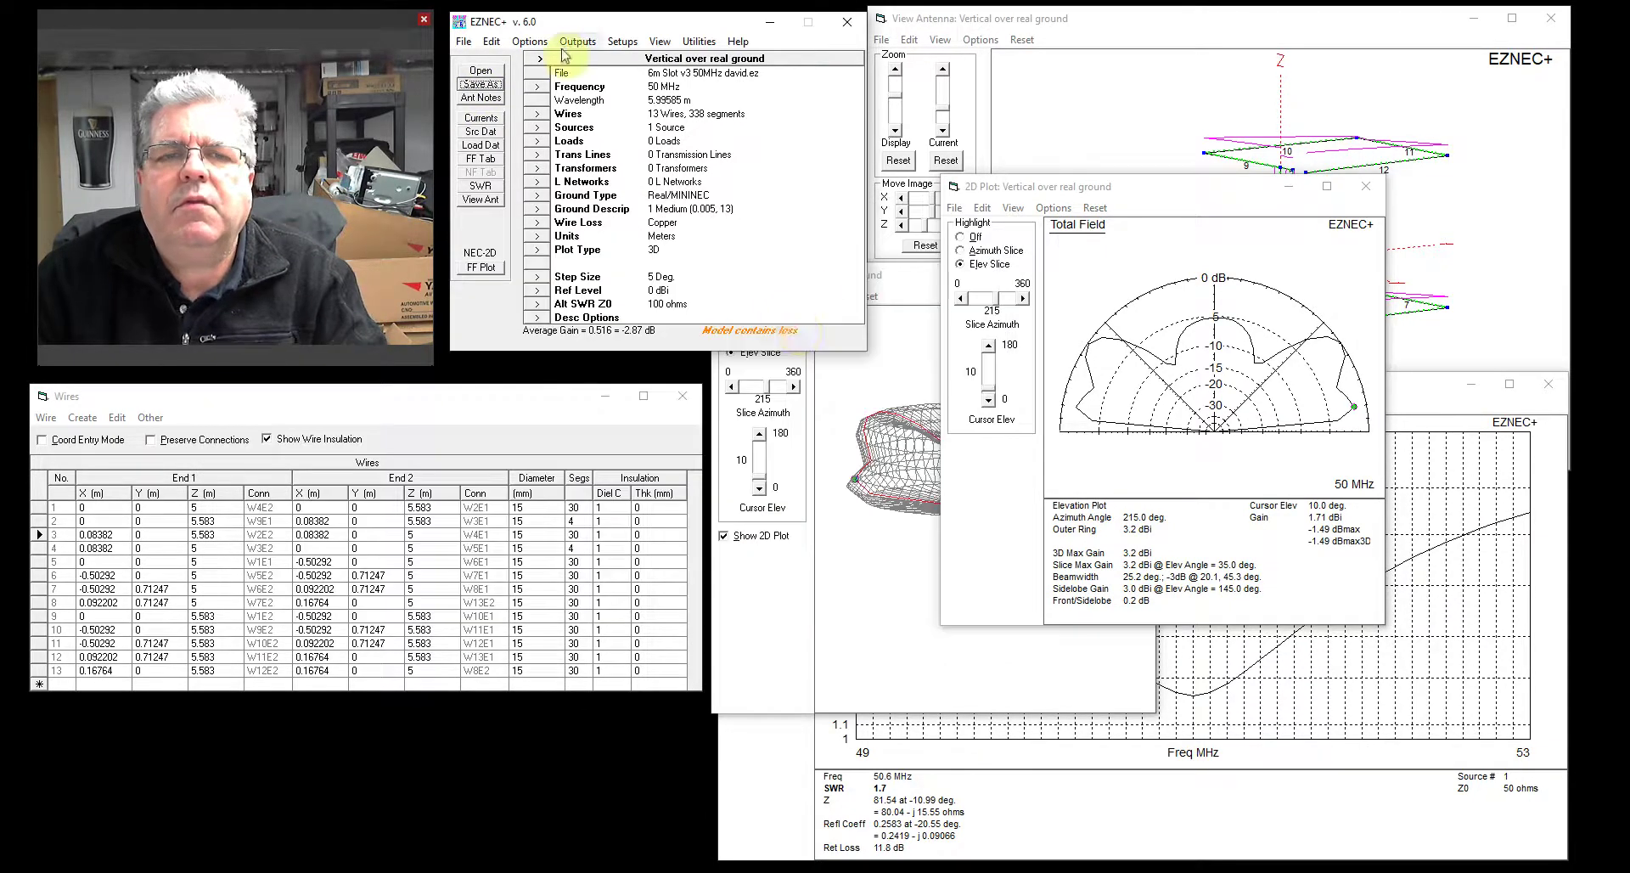
# Load the 6m Slot v1 50MHz model, compute its far-field pattern, then close the 3D plot
pyautogui.click(476, 71)
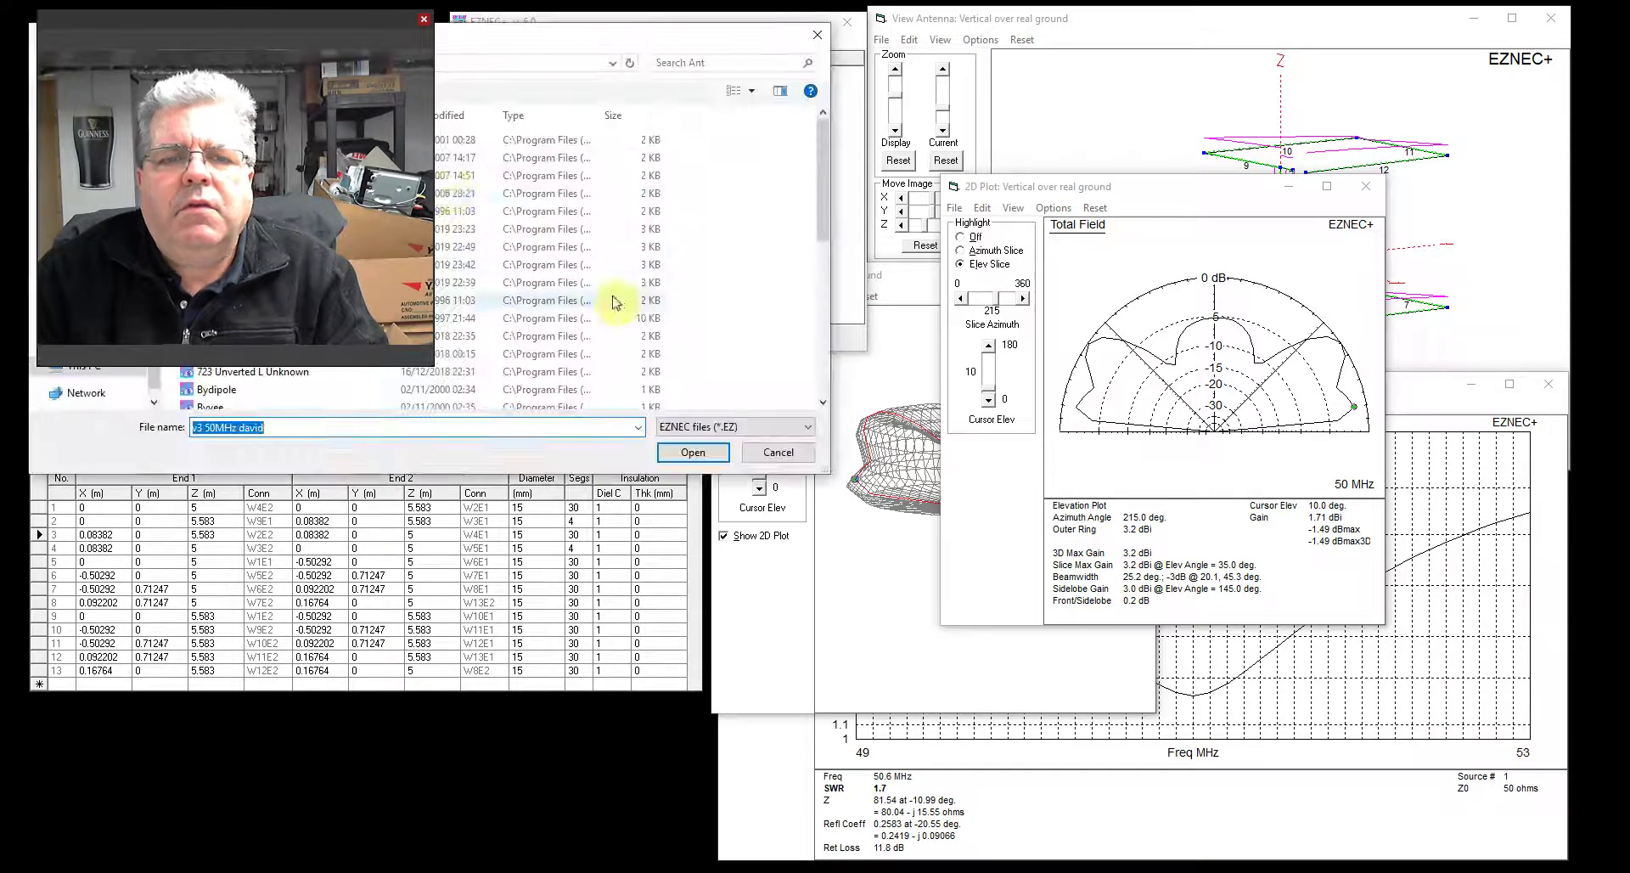
pyautogui.click(487, 41)
pyautogui.moveTo(486, 41); pyautogui.dragTo(841, 140)
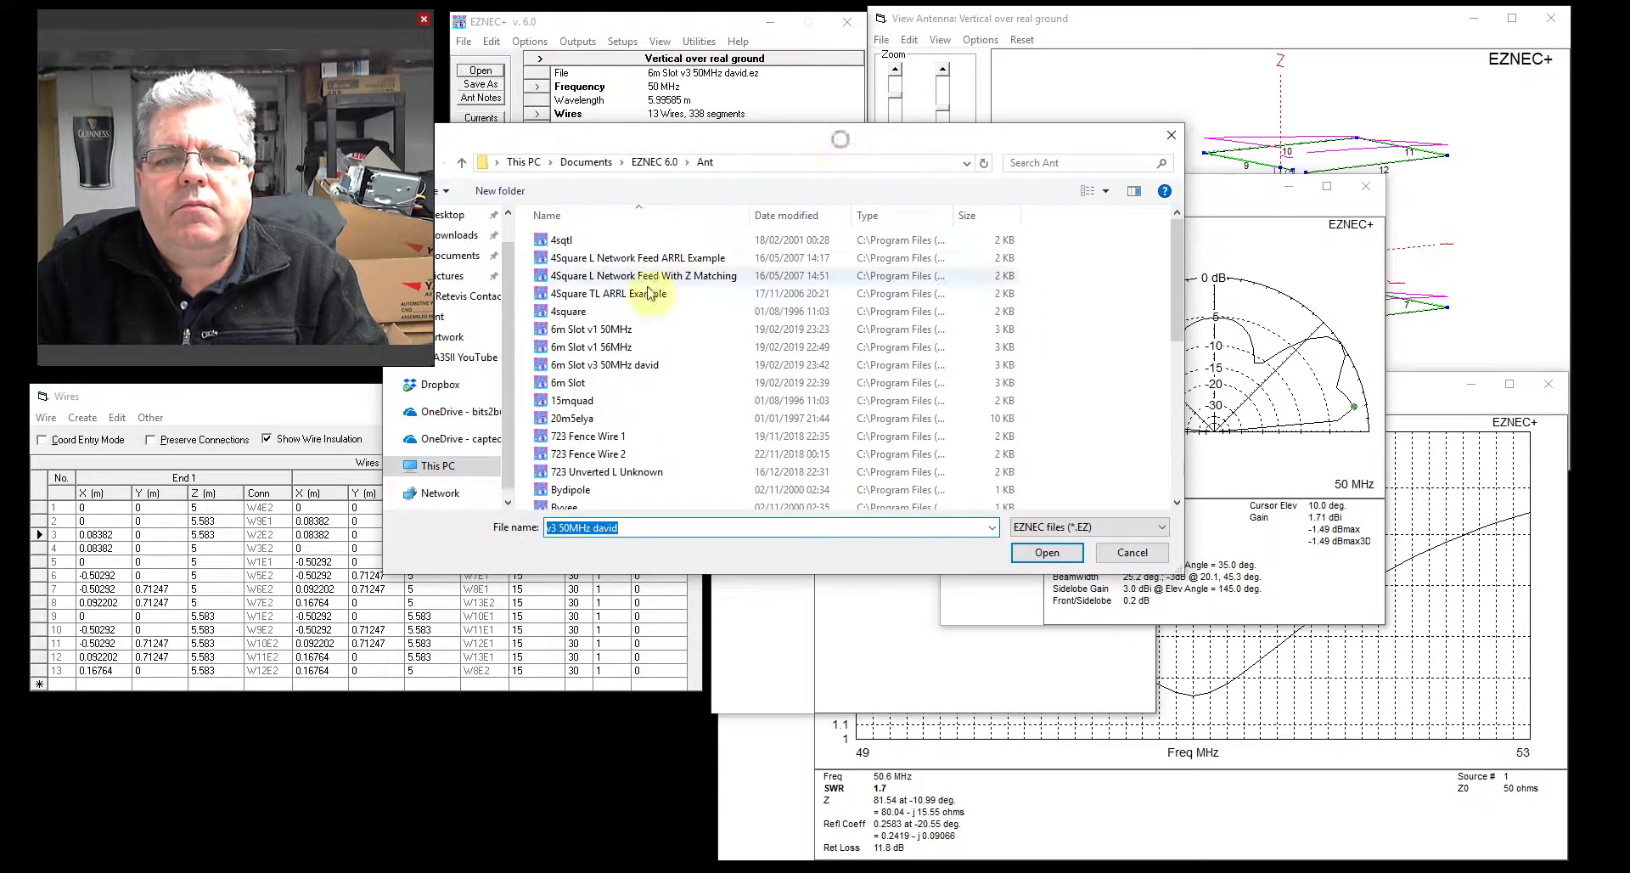
pyautogui.click(601, 333)
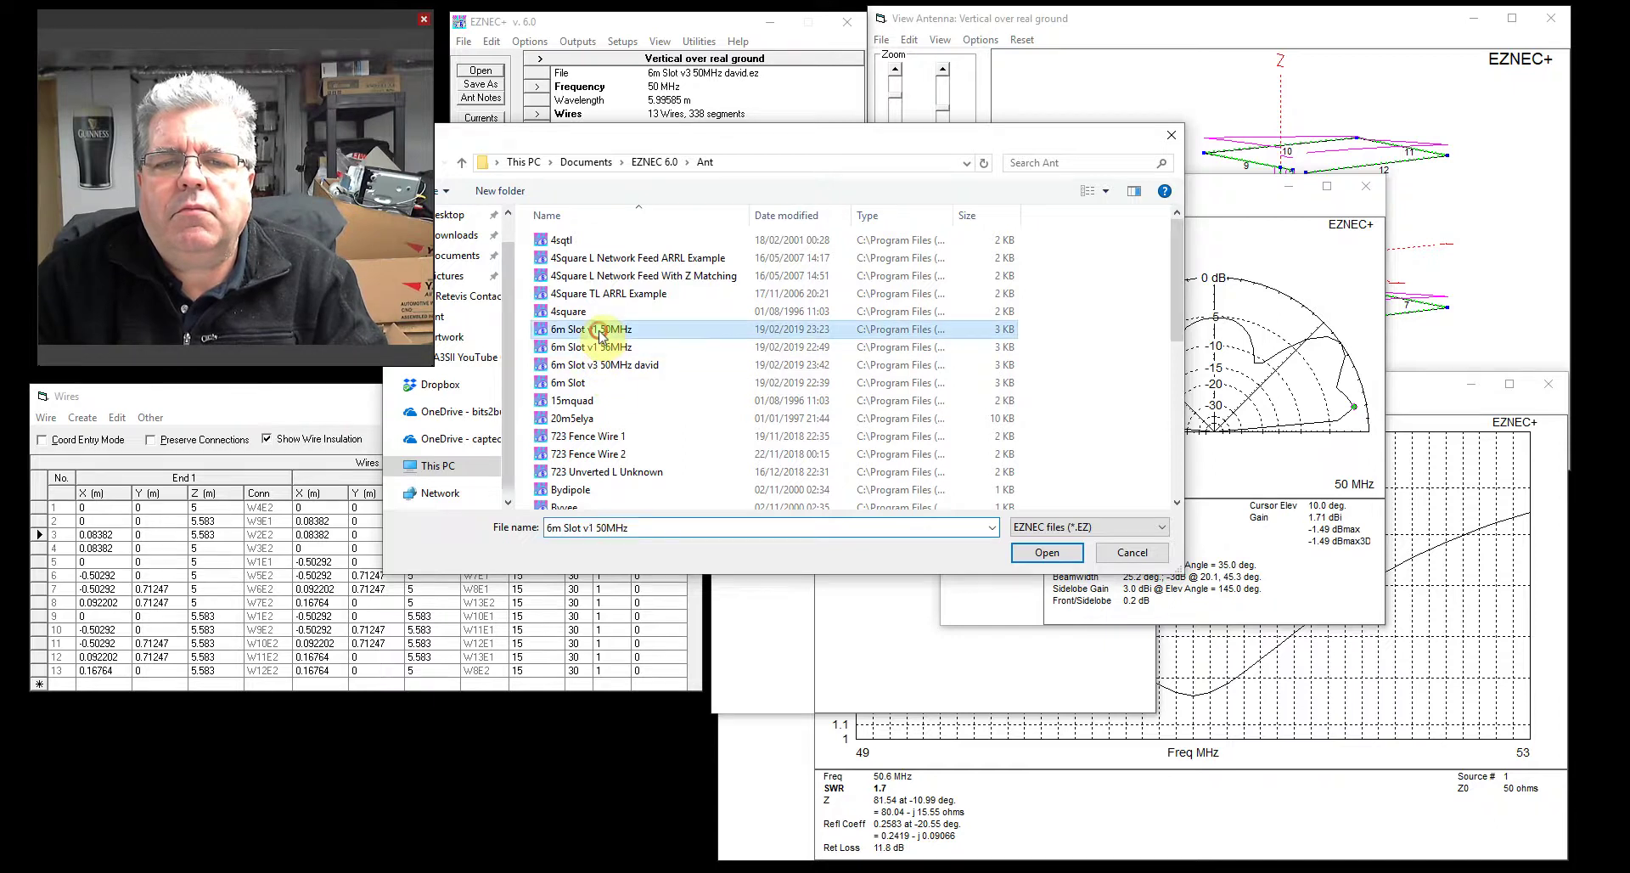
pyautogui.click(1062, 552)
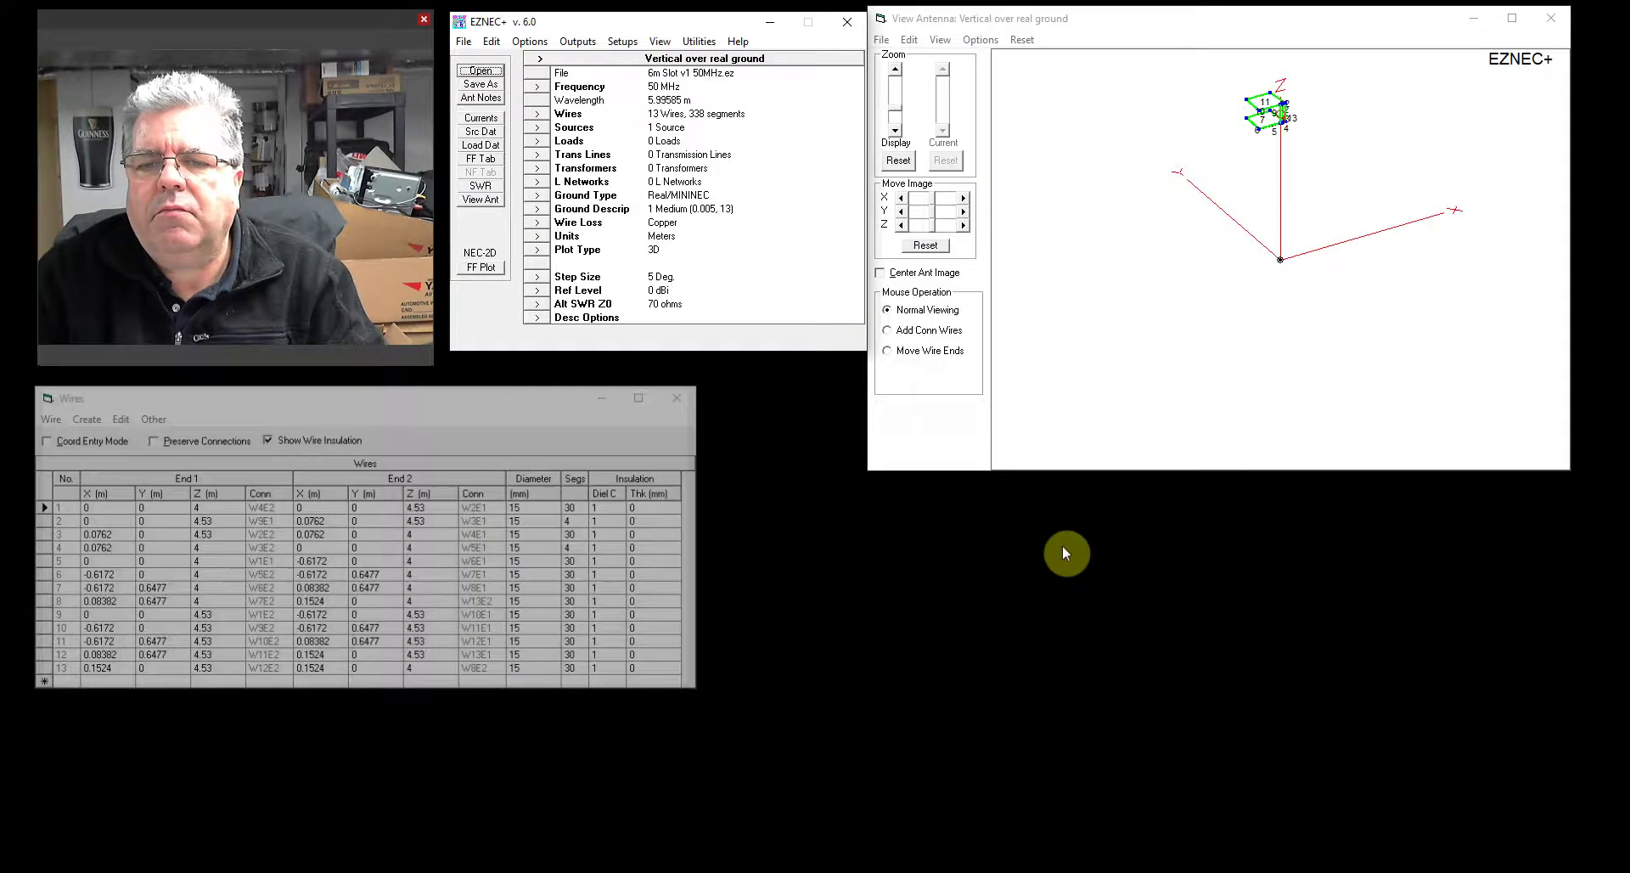
pyautogui.click(481, 268)
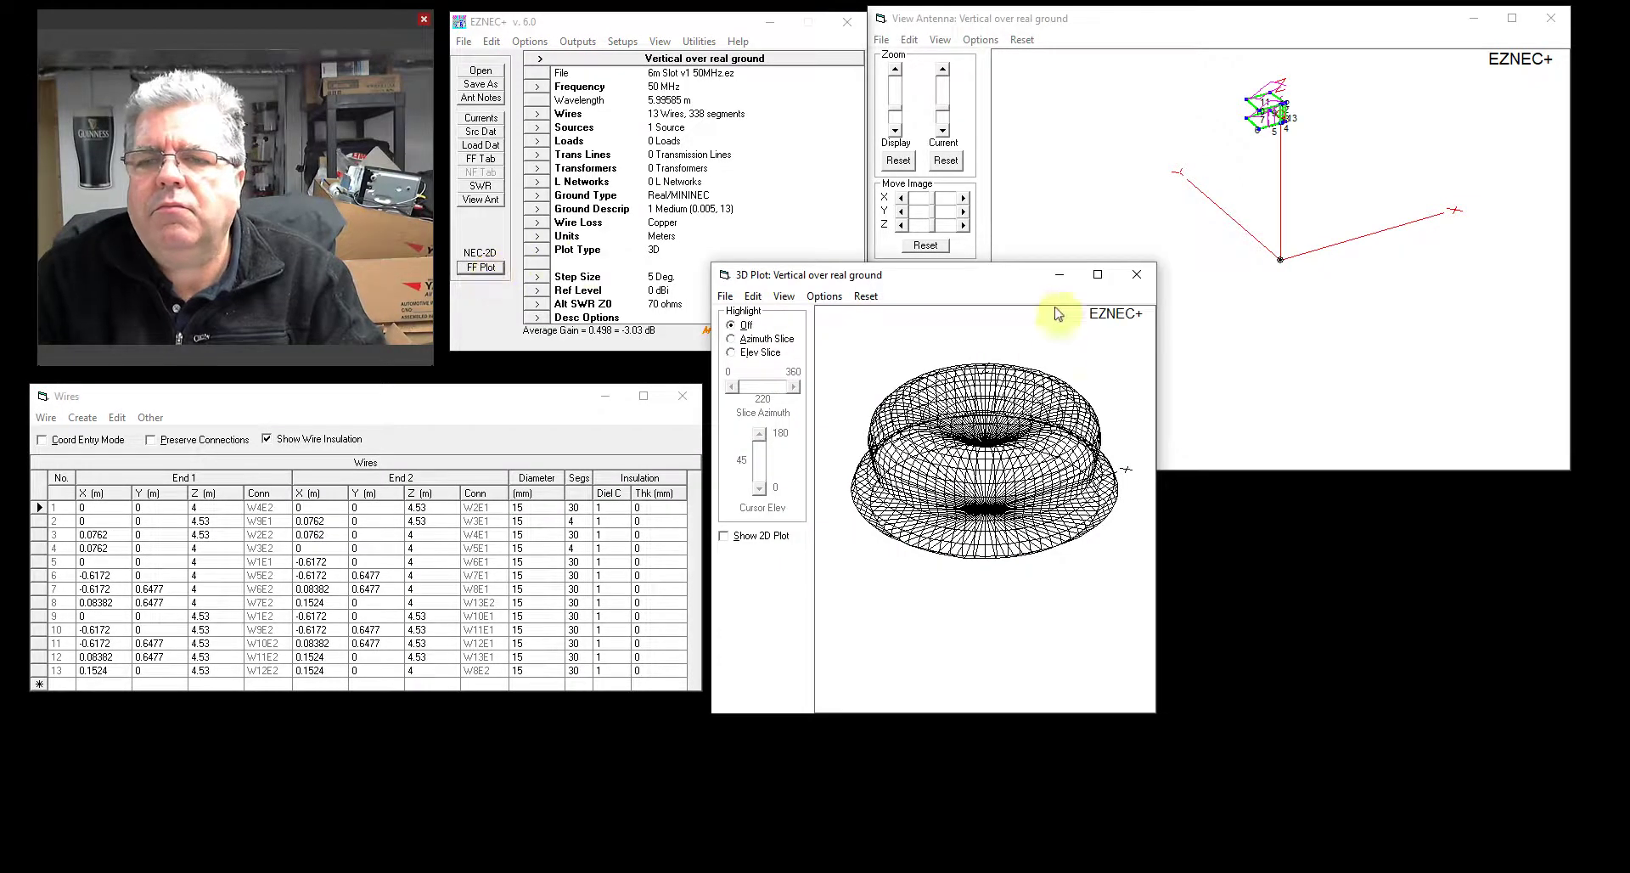
pyautogui.click(1137, 274)
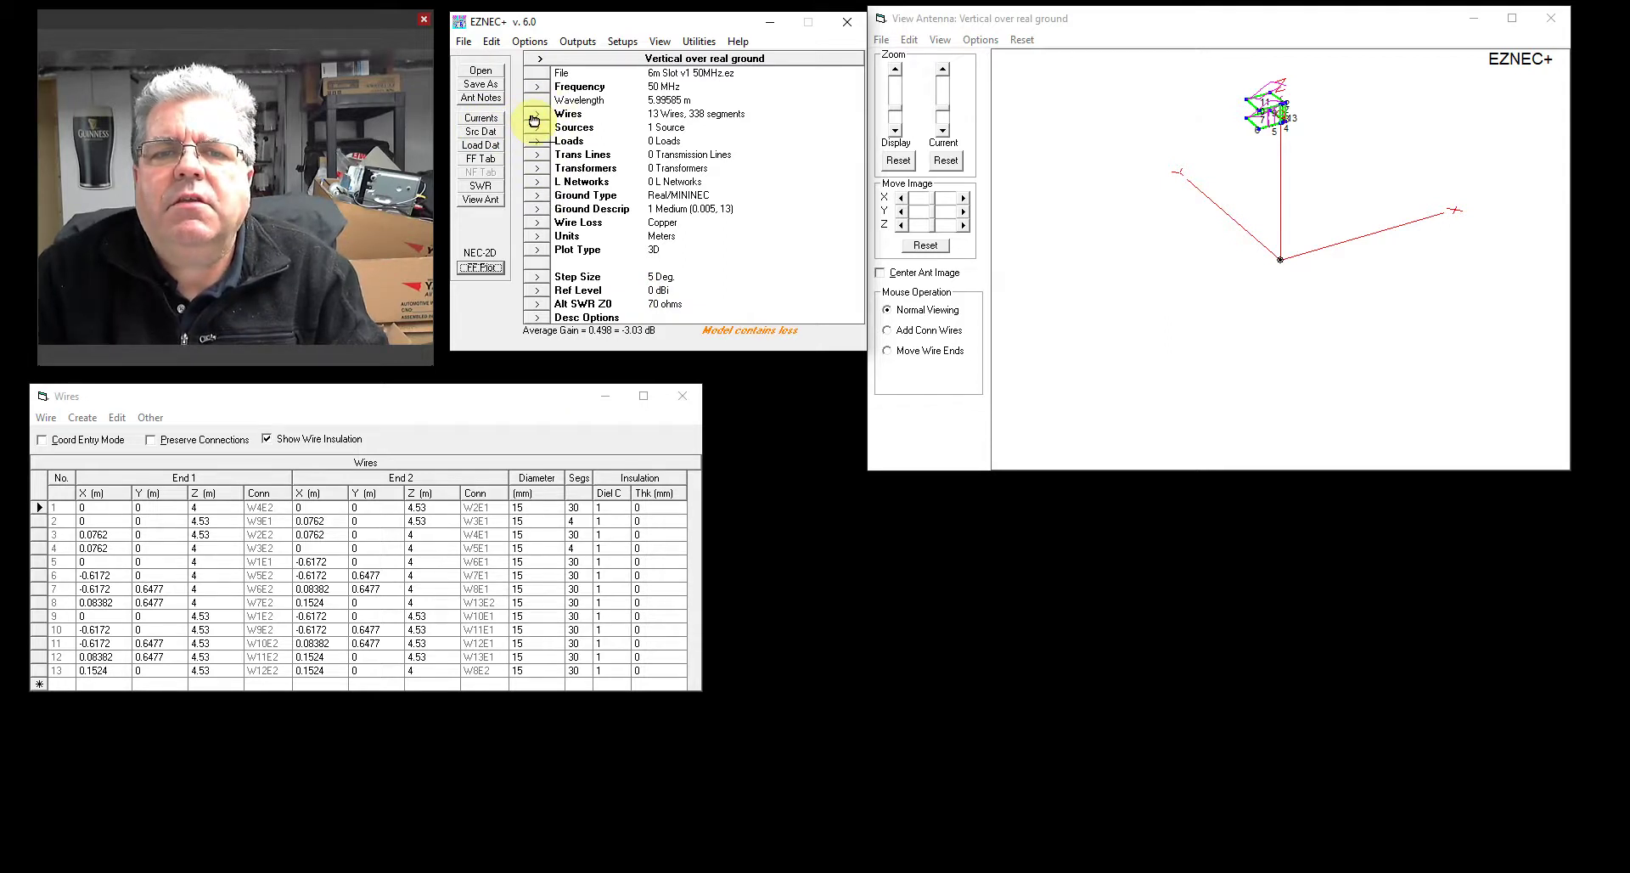
# Load the 6m Slot v1 56MHz model
pyautogui.click(479, 71)
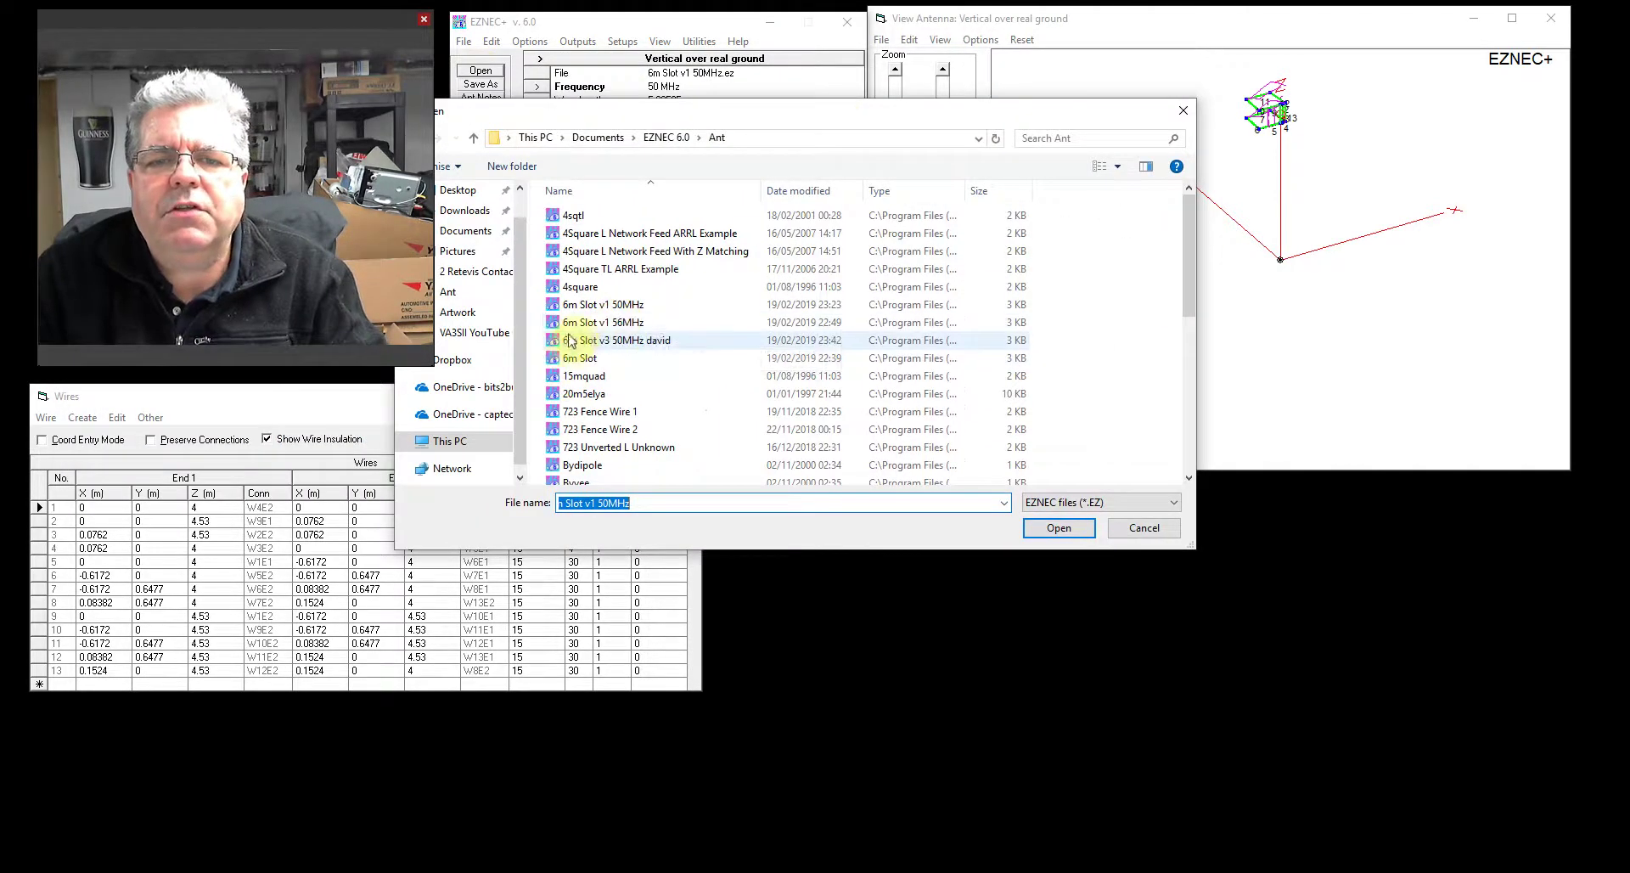
pyautogui.click(608, 322)
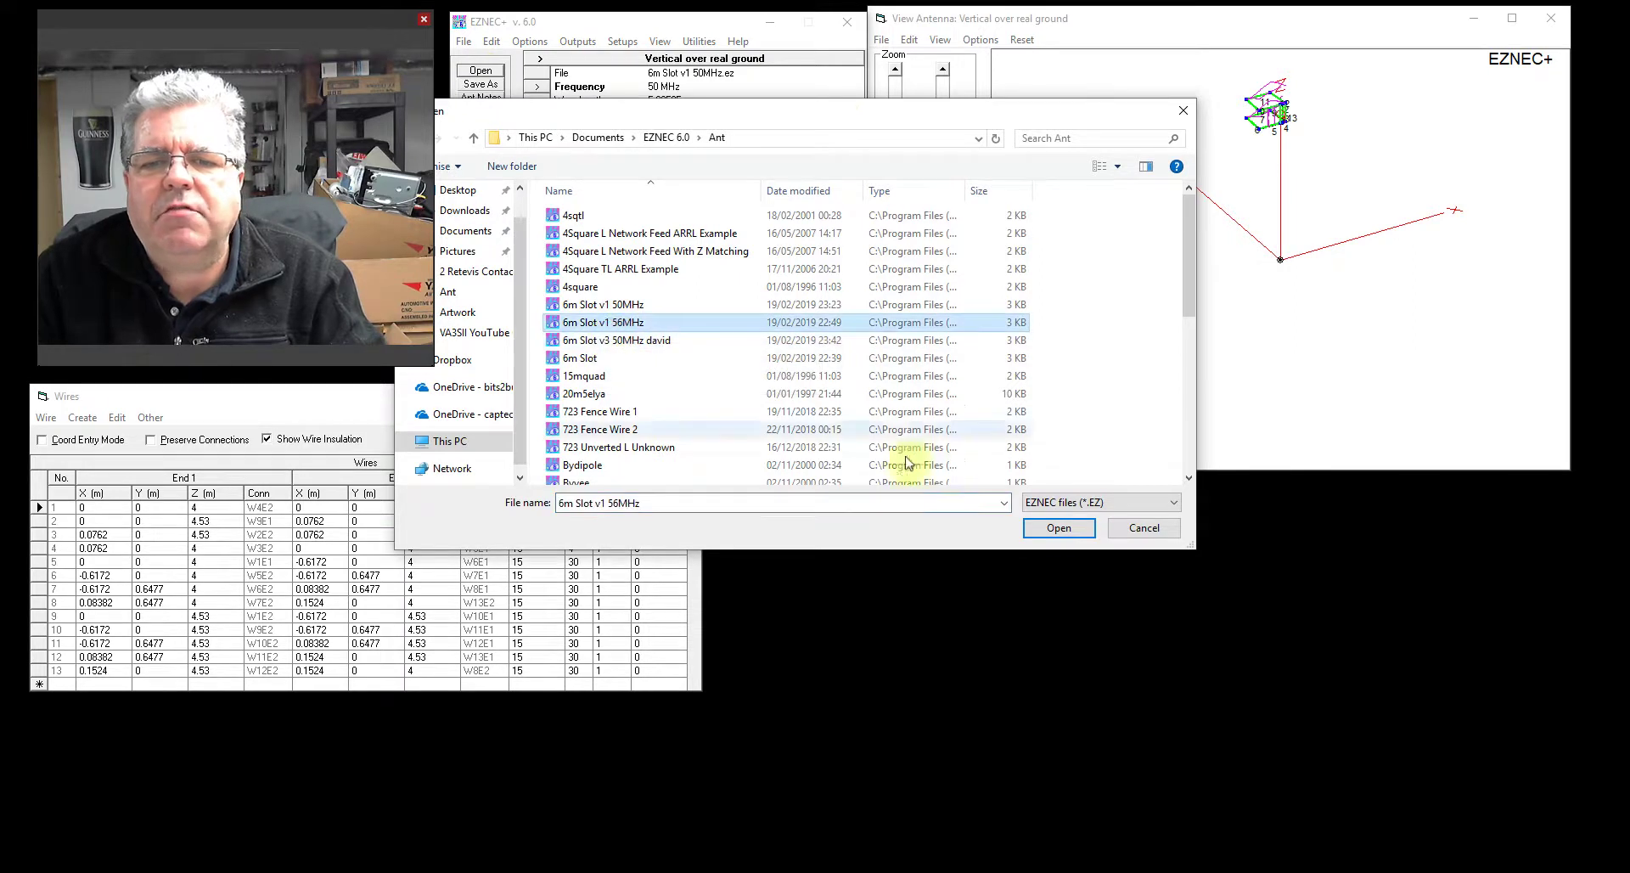
pyautogui.click(1059, 527)
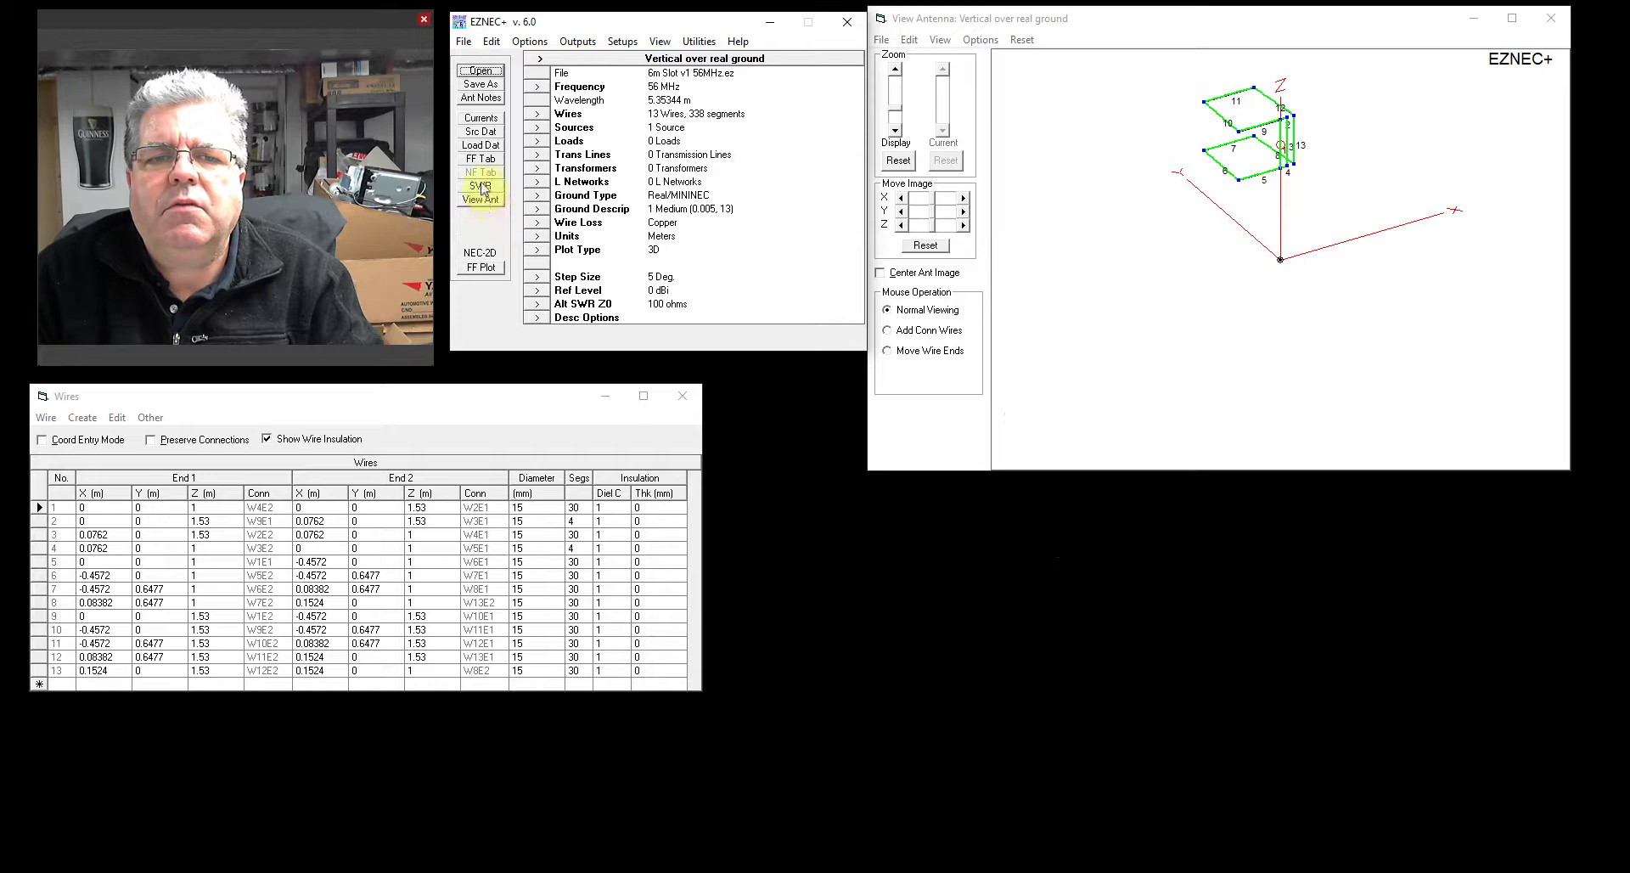
# Plot the 56 MHz far-field pattern in 3D, rotate it, and show the elevation slice as a 2D plot
pyautogui.click(479, 268)
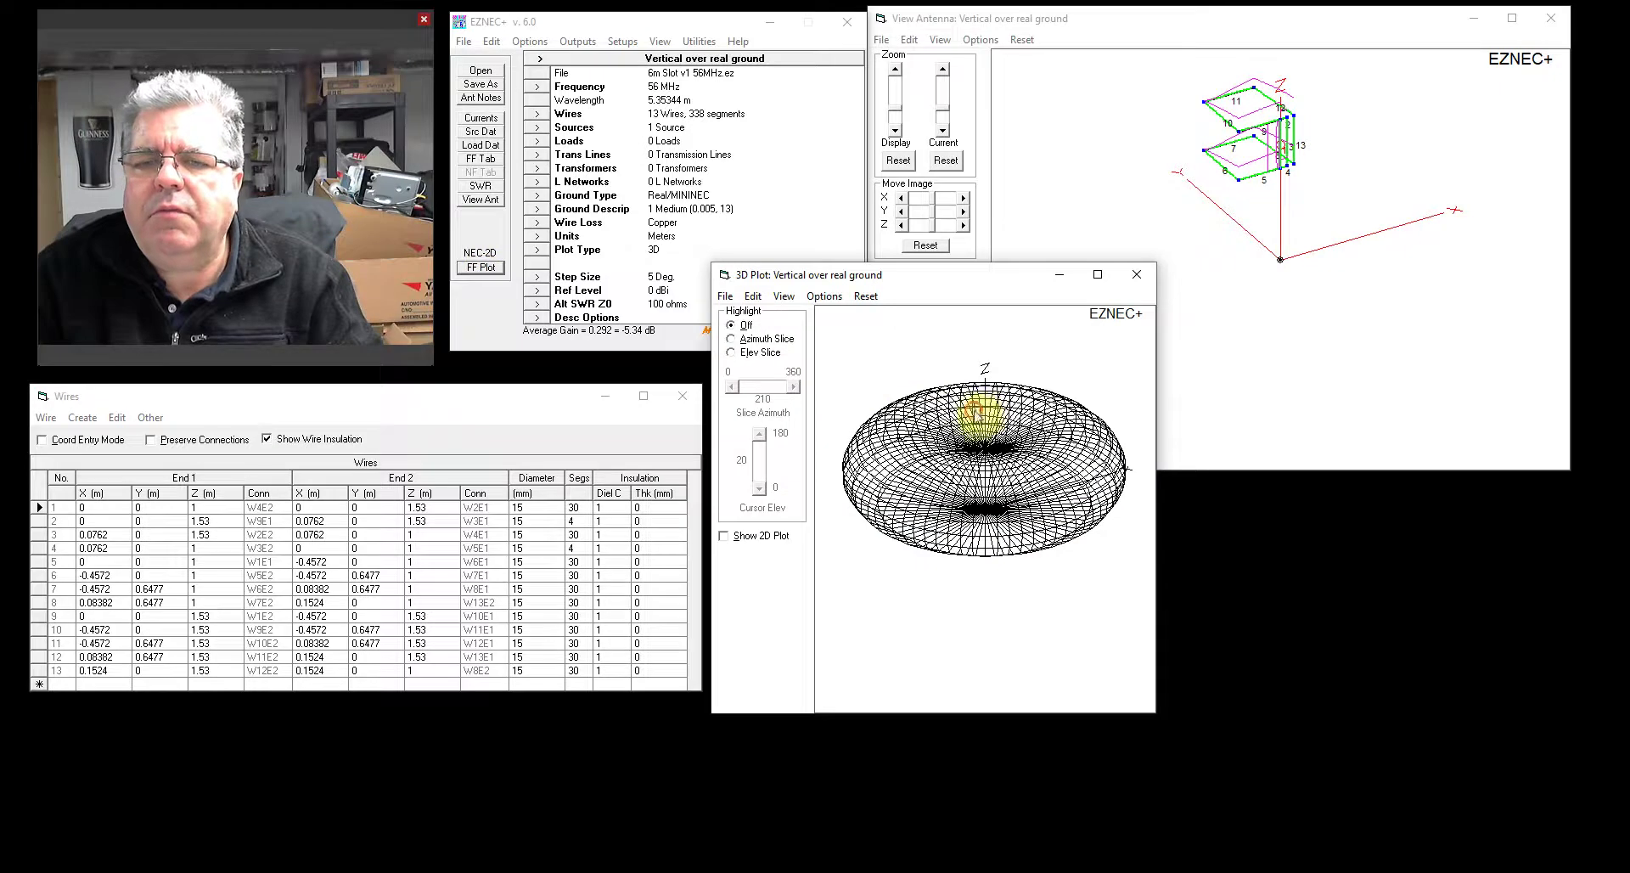
pyautogui.moveTo(975, 415); pyautogui.dragTo(956, 481)
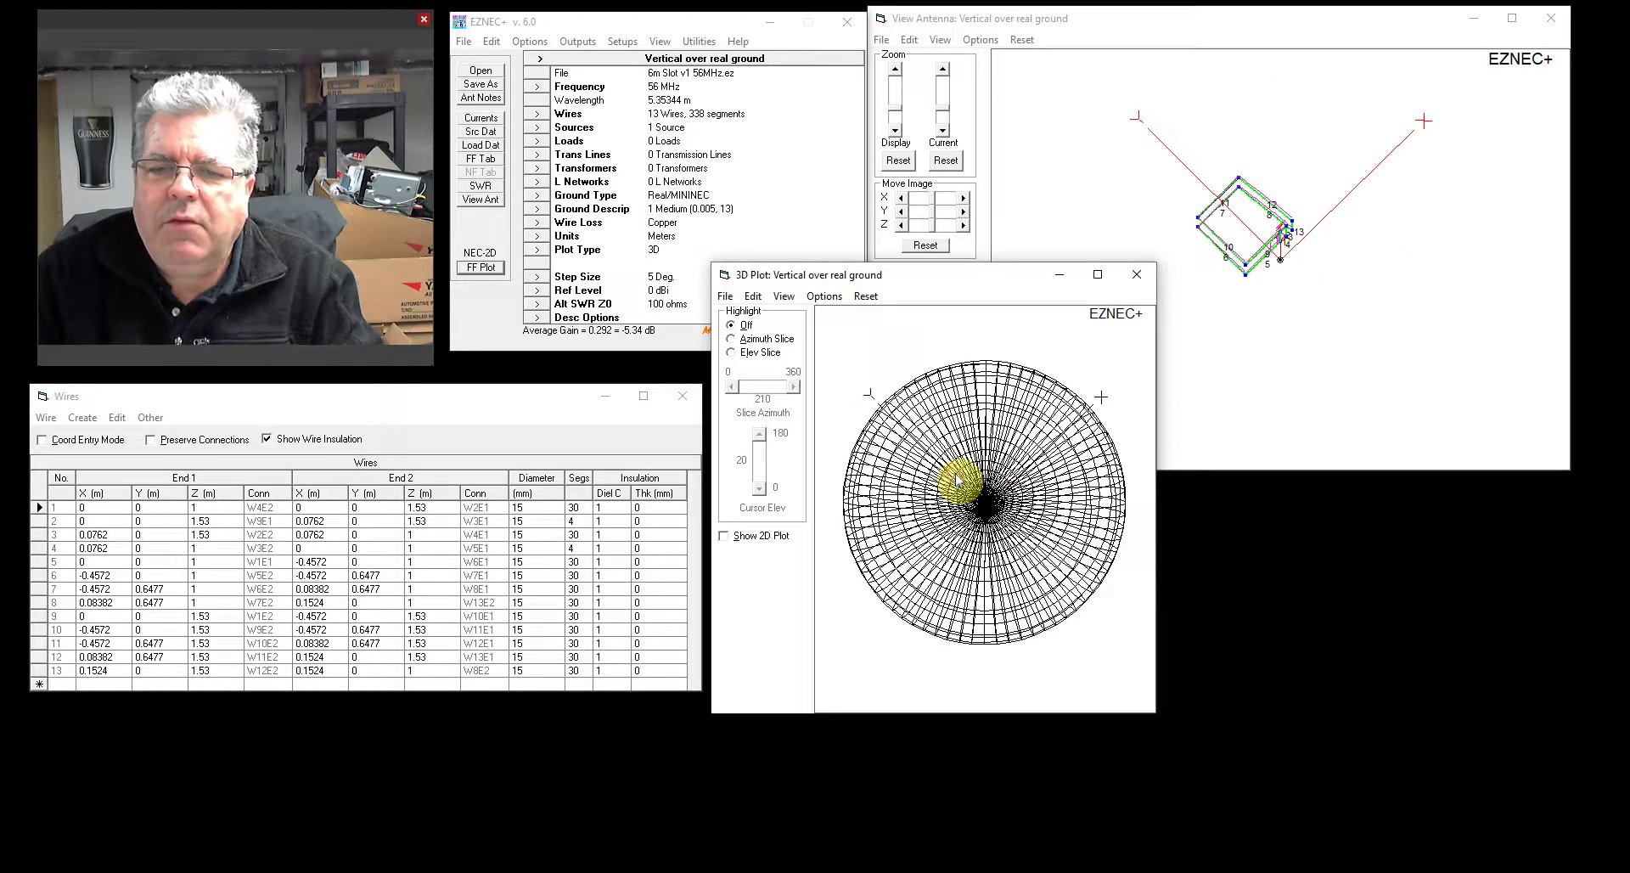
pyautogui.moveTo(975, 450)
pyautogui.mouseDown()
pyautogui.moveTo(997, 438)
pyautogui.moveTo(1000, 548)
pyautogui.moveTo(976, 466)
pyautogui.mouseUp()
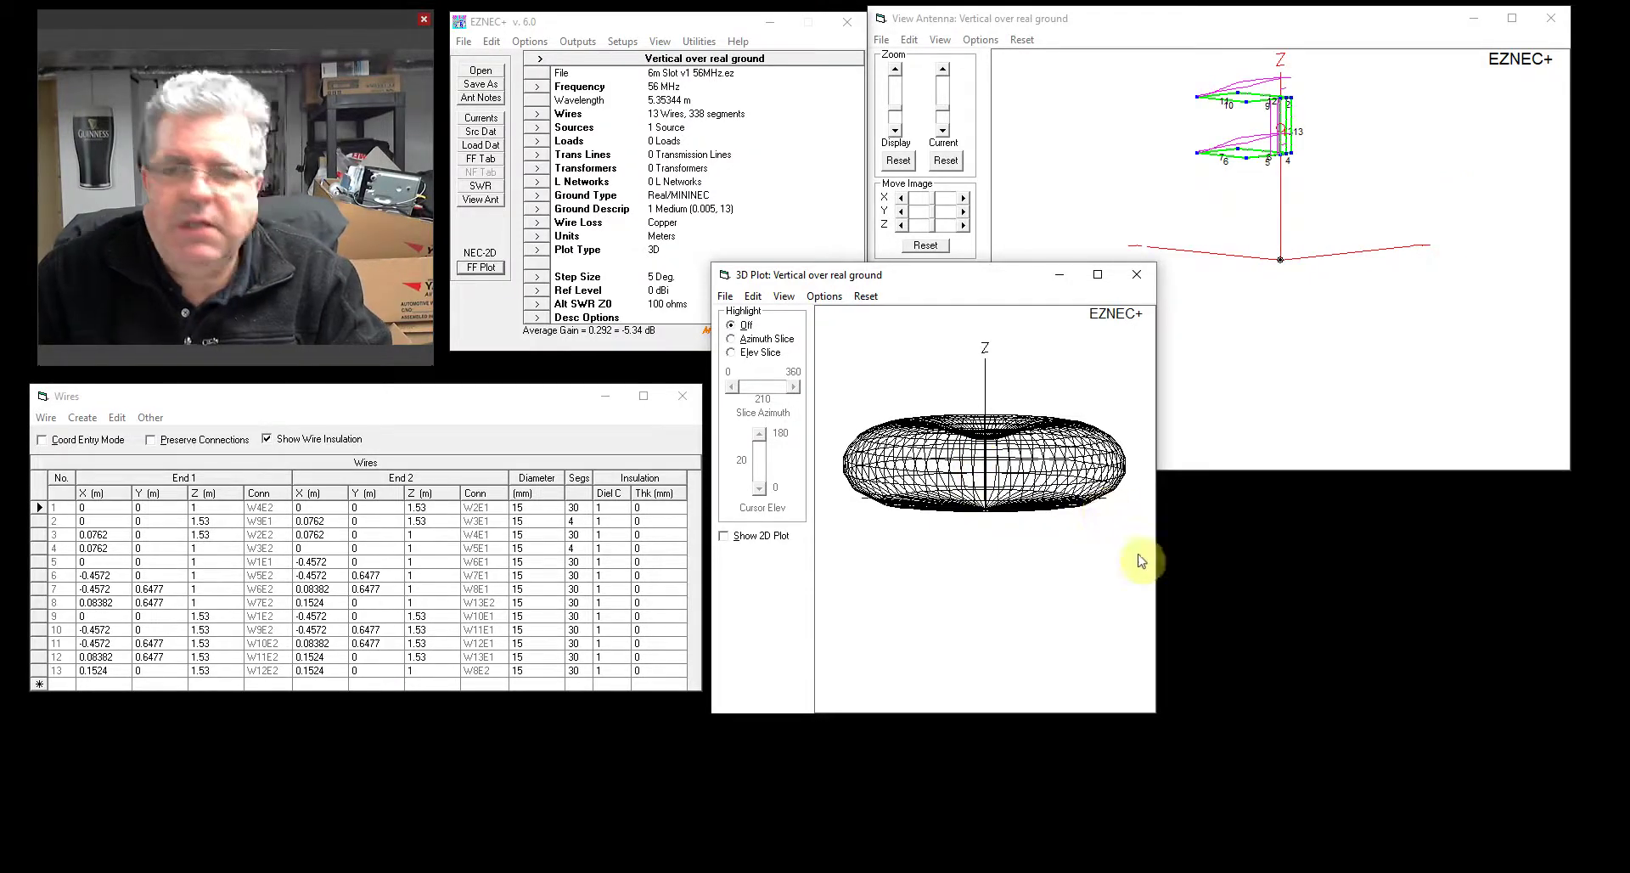
pyautogui.moveTo(1117, 637)
pyautogui.mouseDown()
pyautogui.moveTo(1081, 629)
pyautogui.moveTo(1104, 625)
pyautogui.mouseUp()
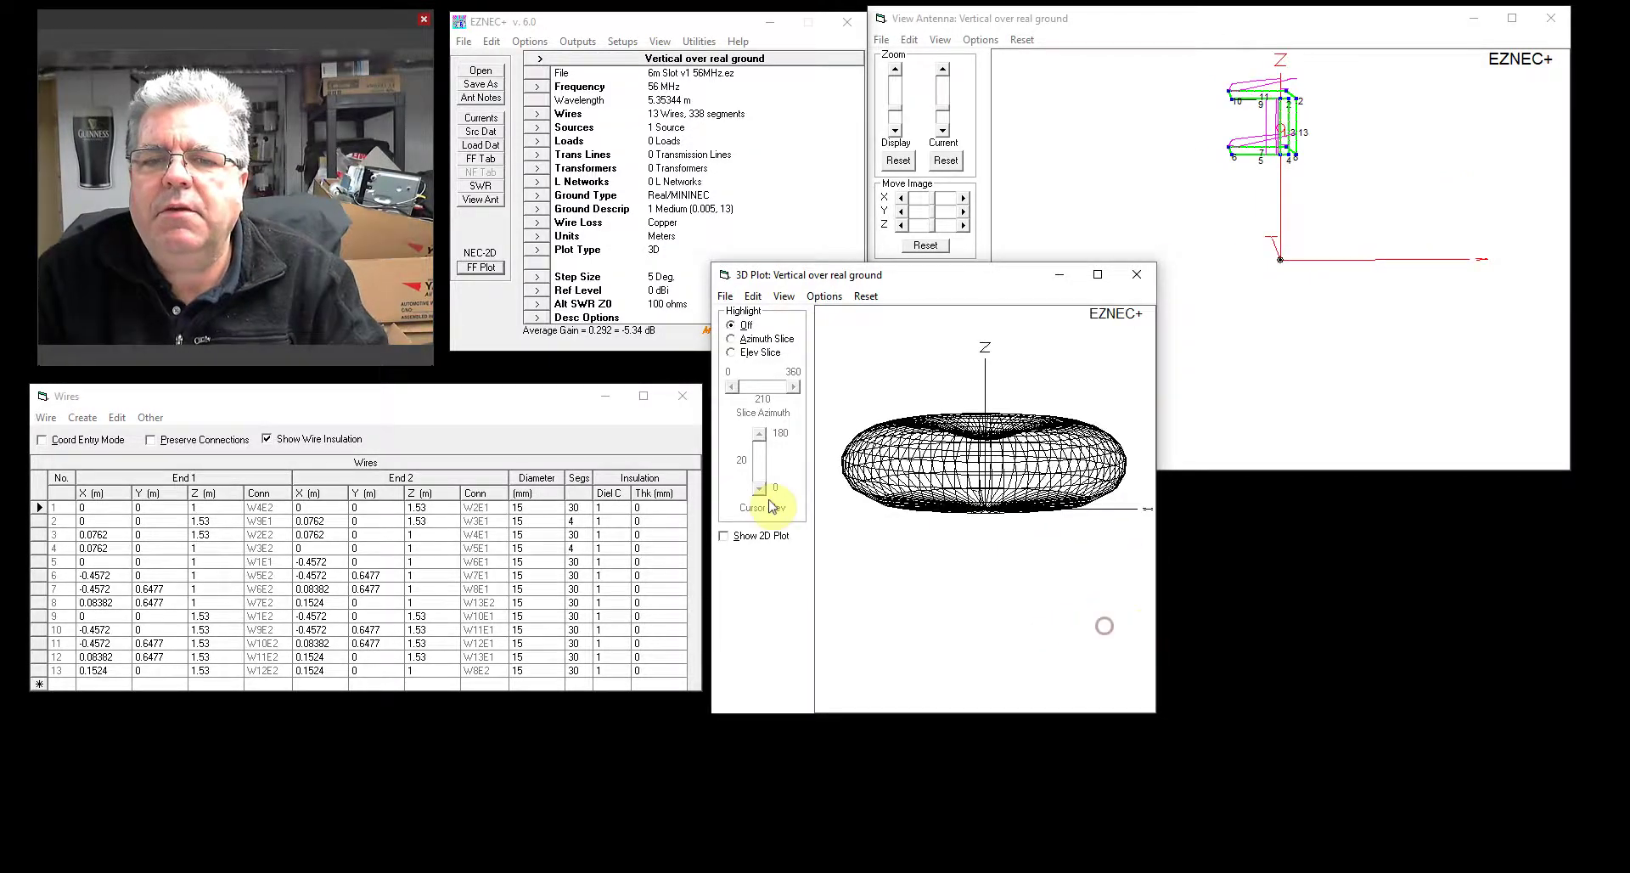
pyautogui.click(745, 354)
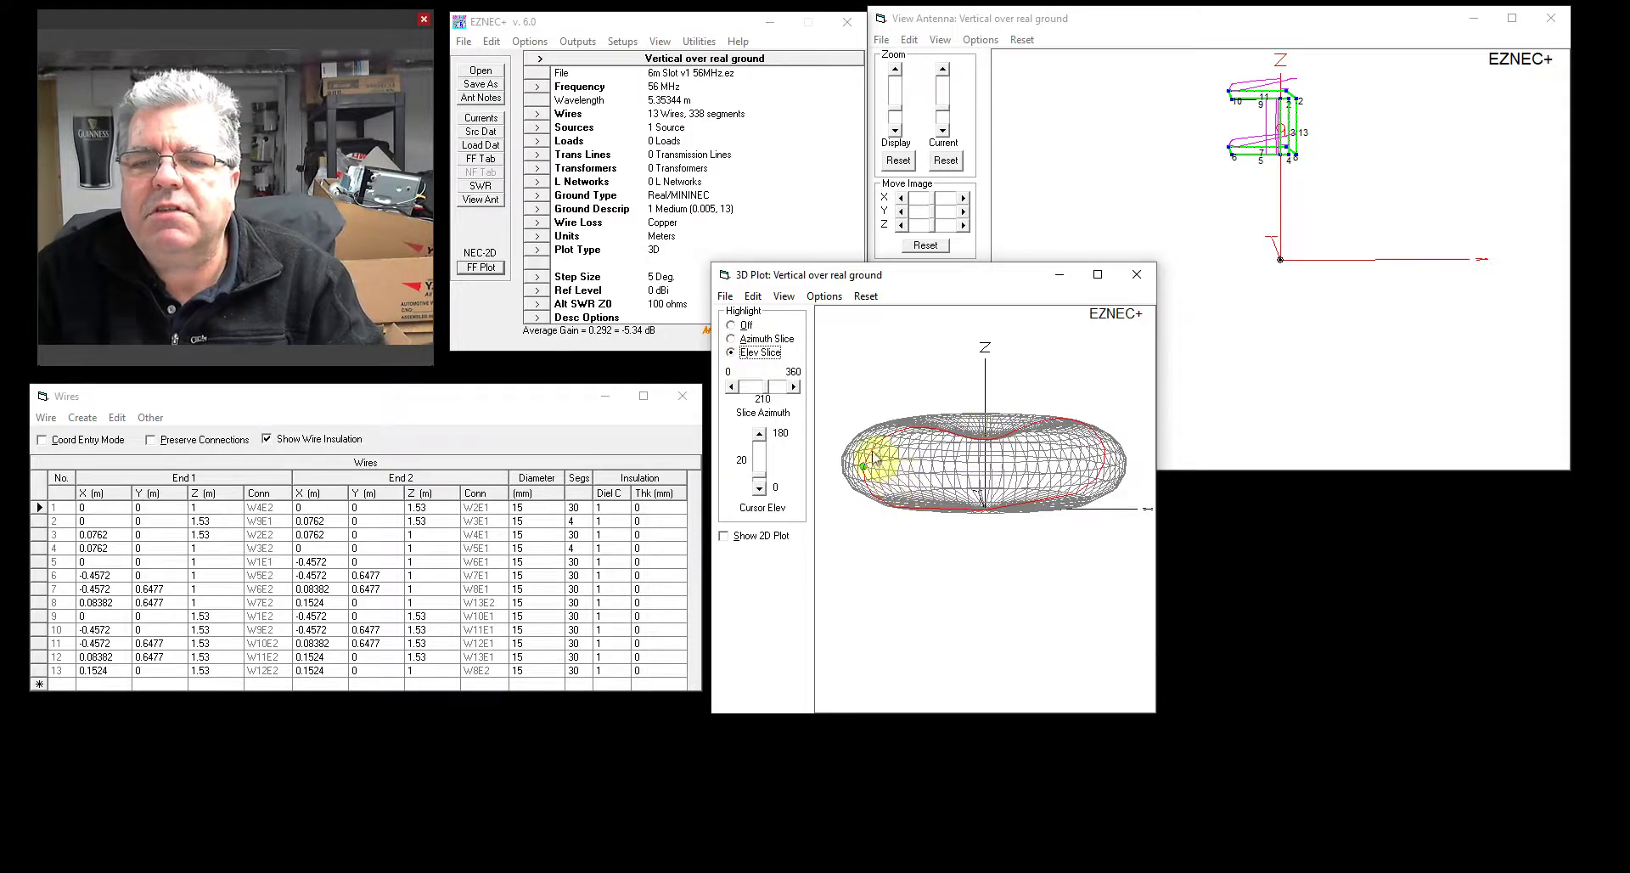
pyautogui.click(726, 537)
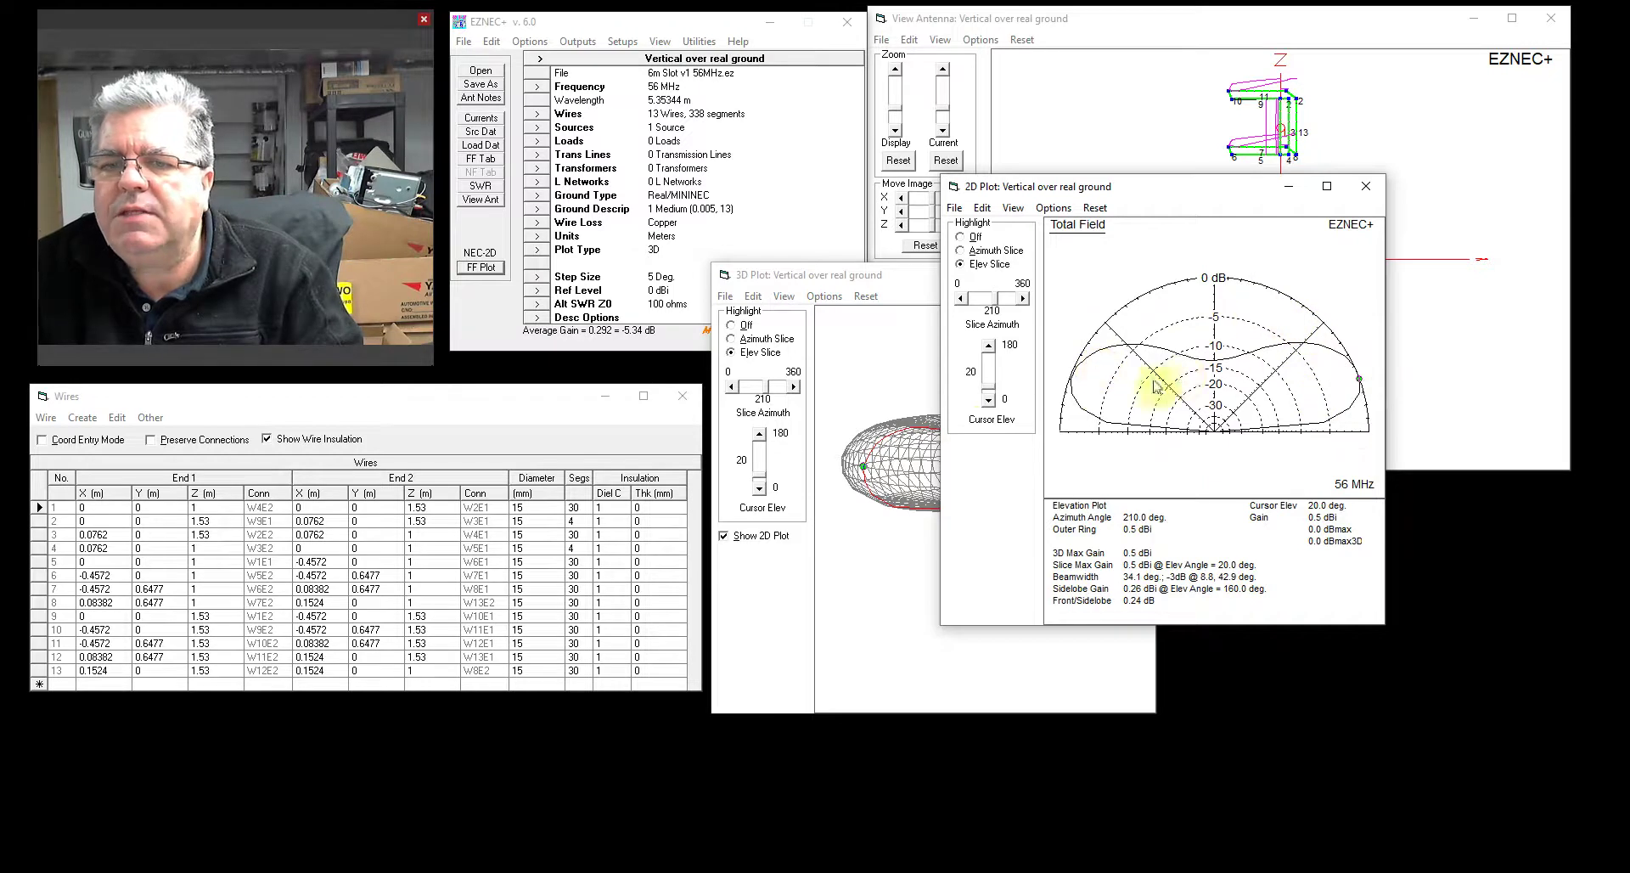
# Read the elevation gain at 160° and at the 20° main lobe, then move the 2D plot down-right beside the 3D pattern
pyautogui.click(1072, 382)
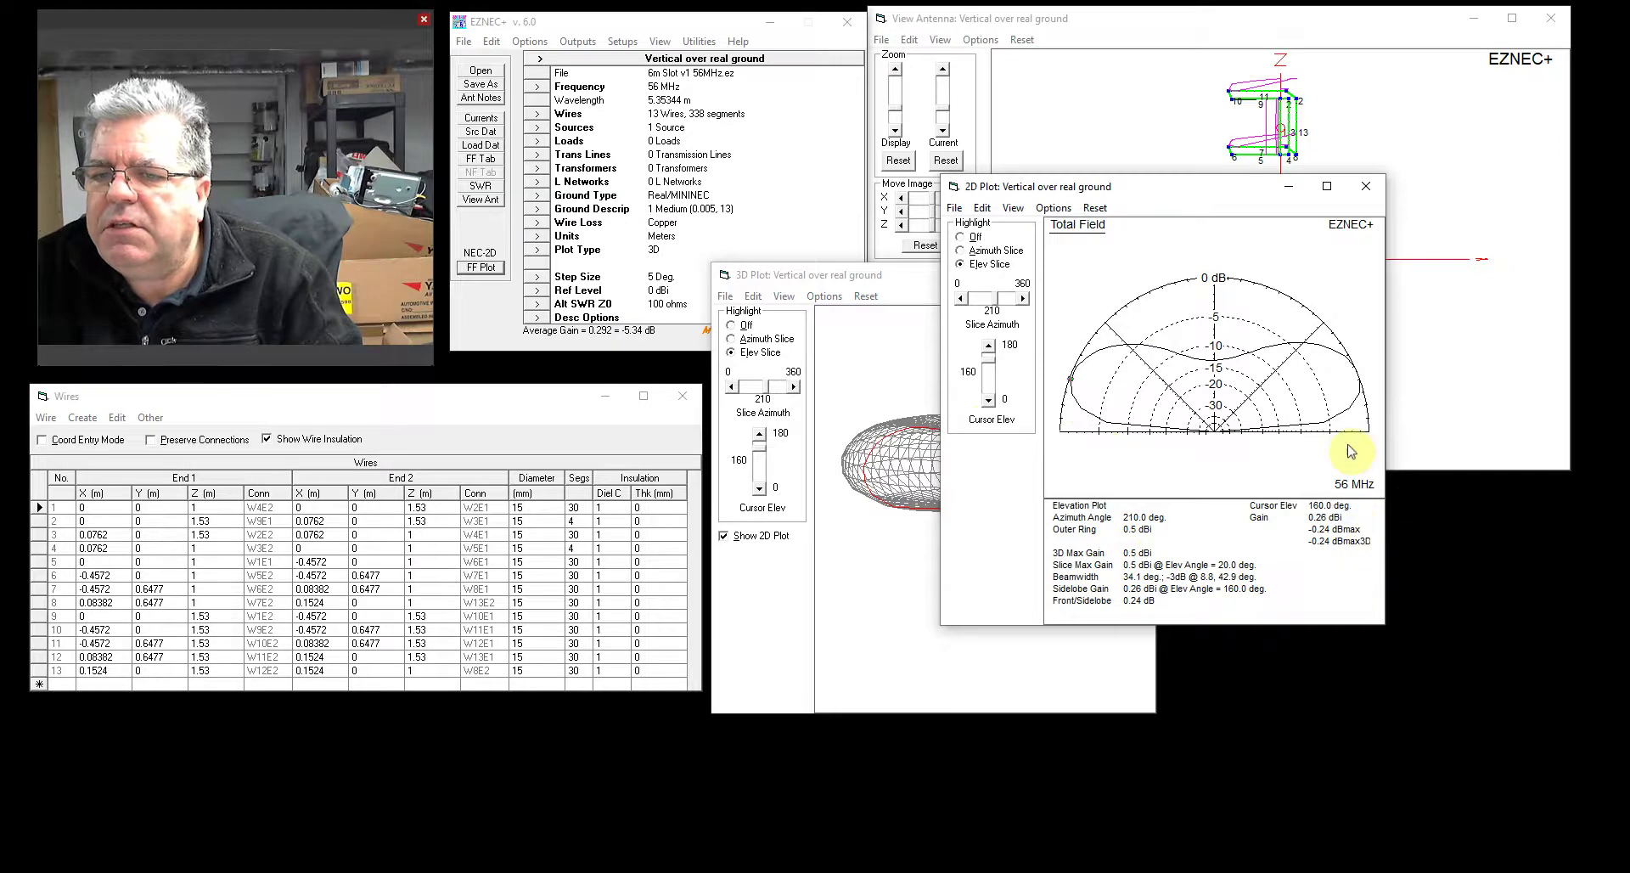
pyautogui.click(1361, 388)
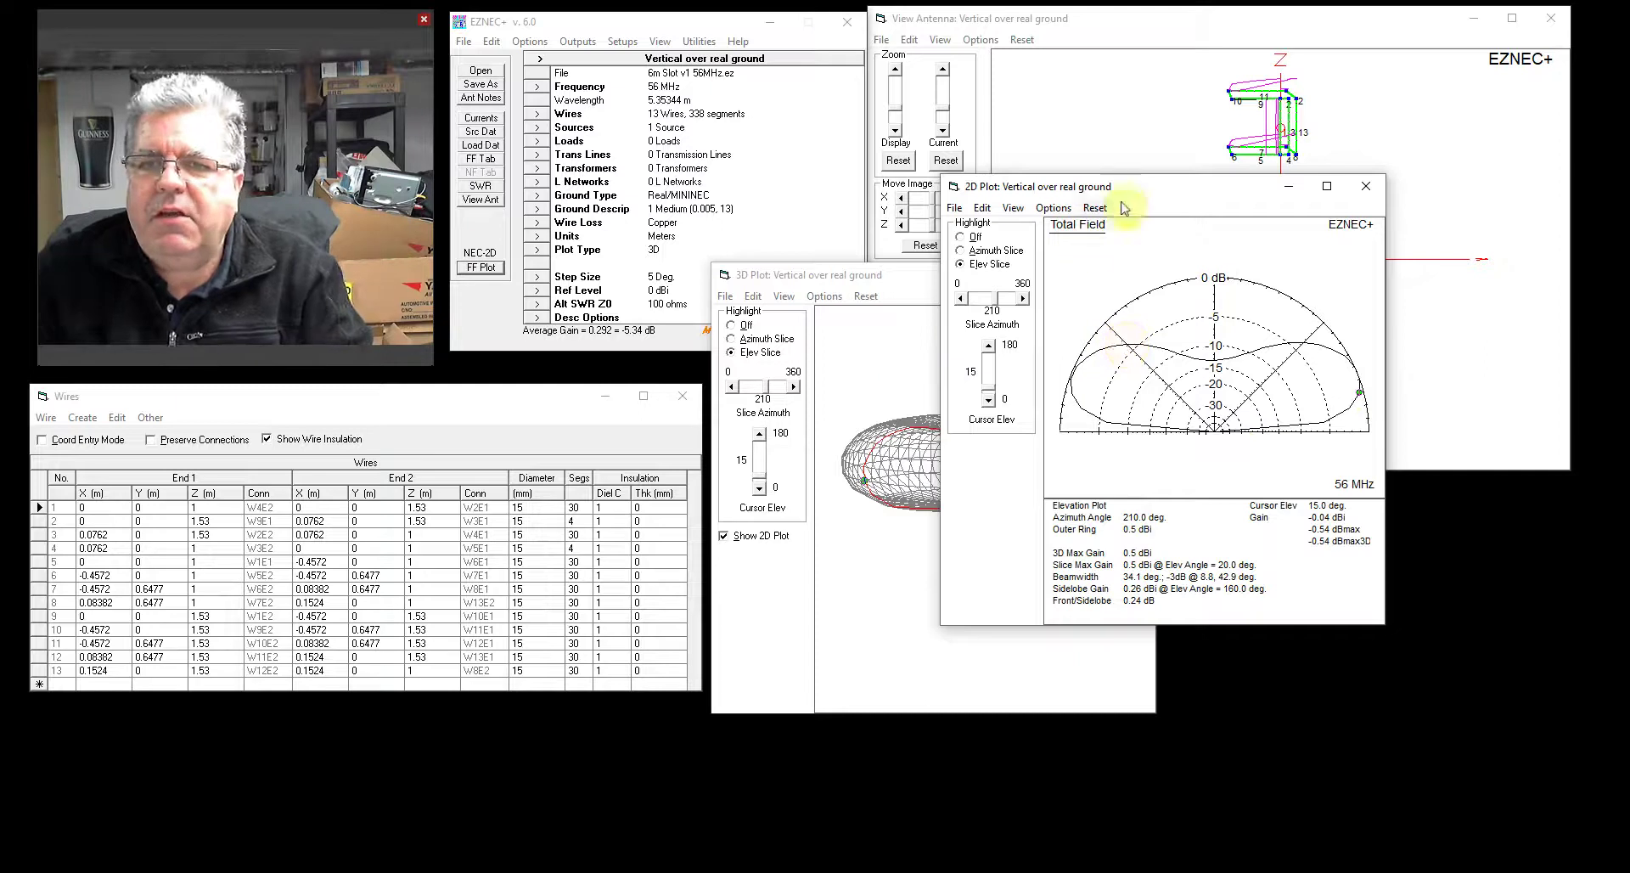
pyautogui.moveTo(1124, 190); pyautogui.dragTo(1167, 219)
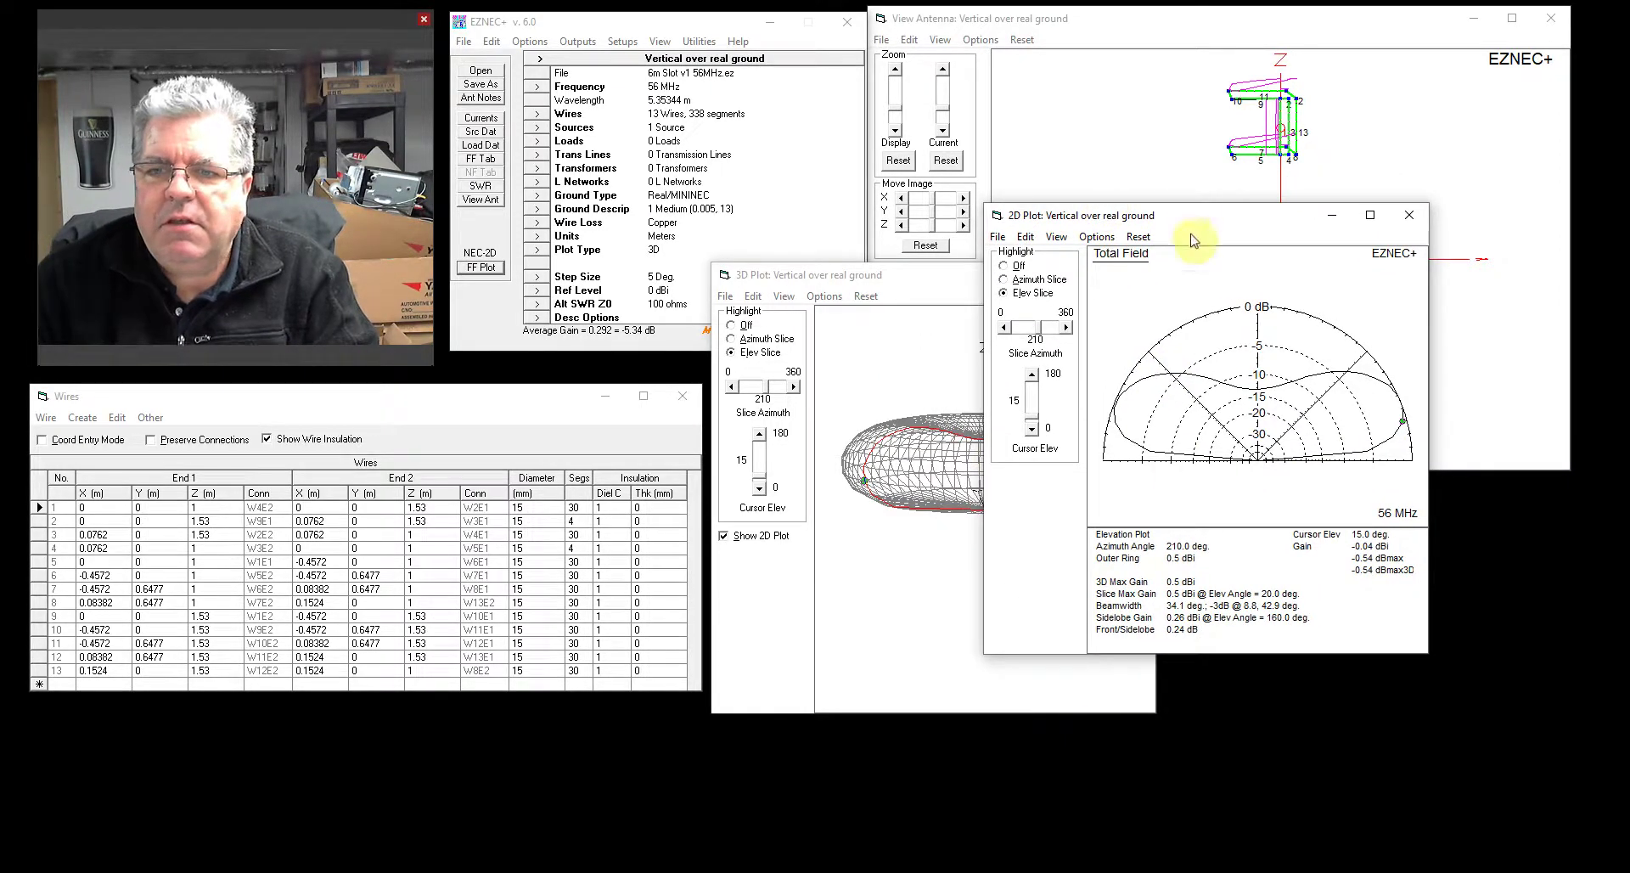
pyautogui.moveTo(1196, 222); pyautogui.dragTo(1371, 311)
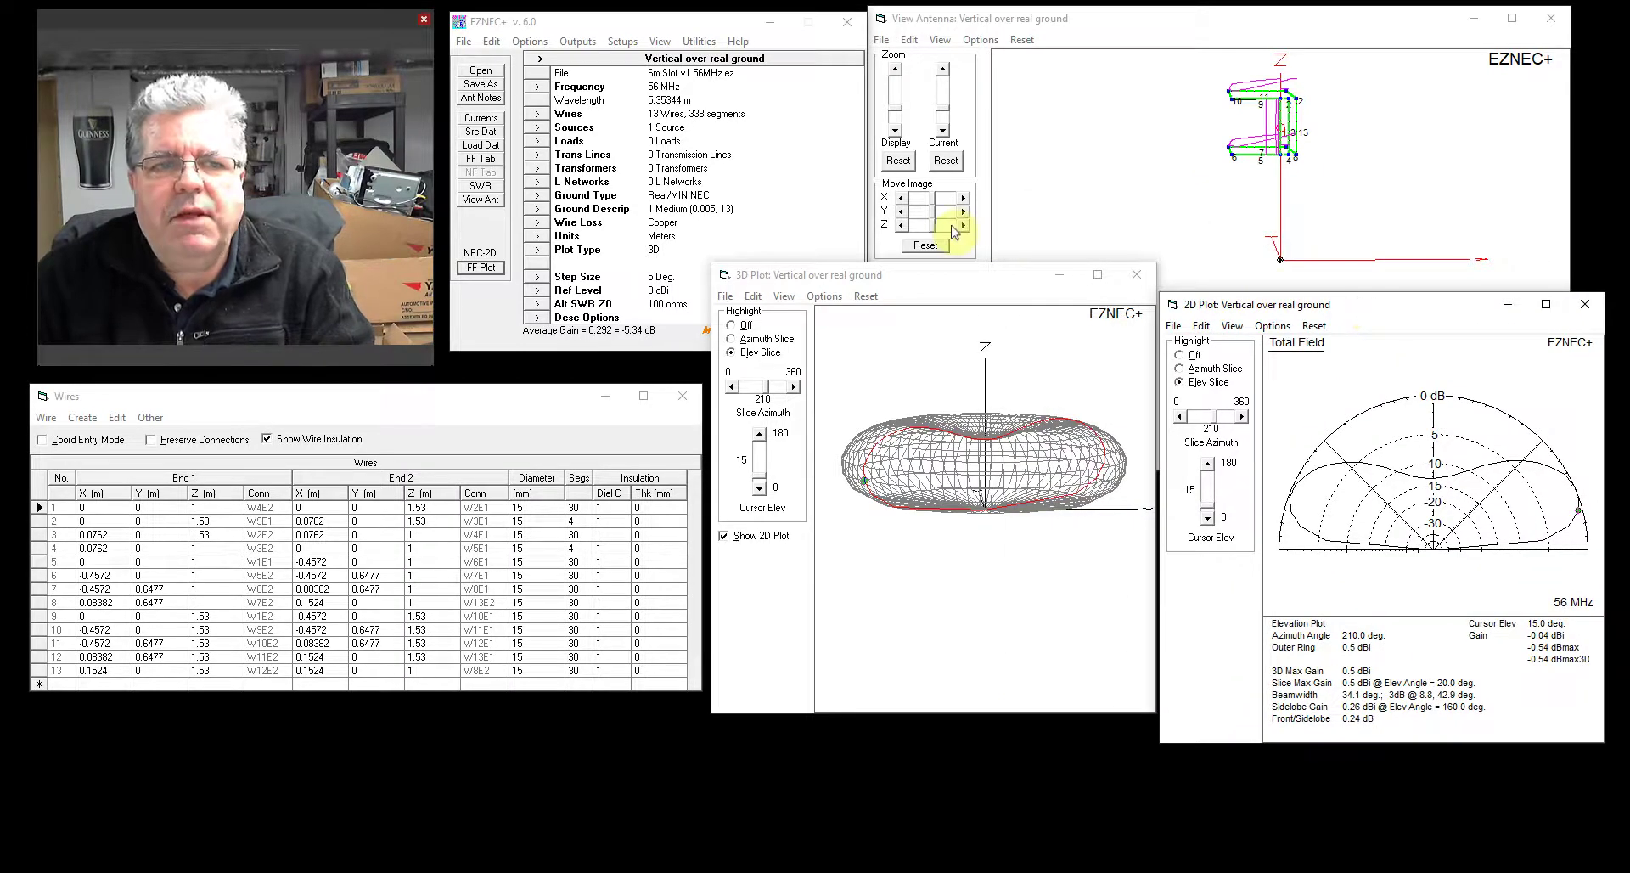